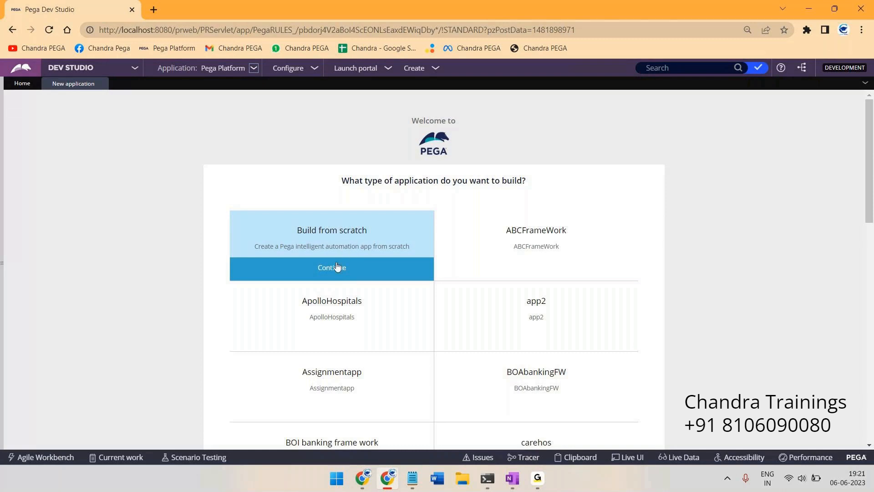
Continue with Build from scratch to reach the experience choice, then bring up the OneNote whiteboard
click(321, 273)
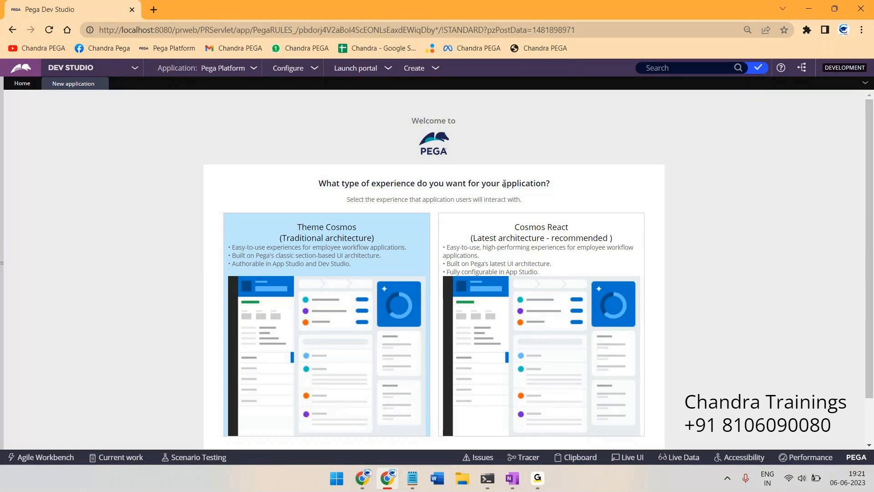
click(513, 479)
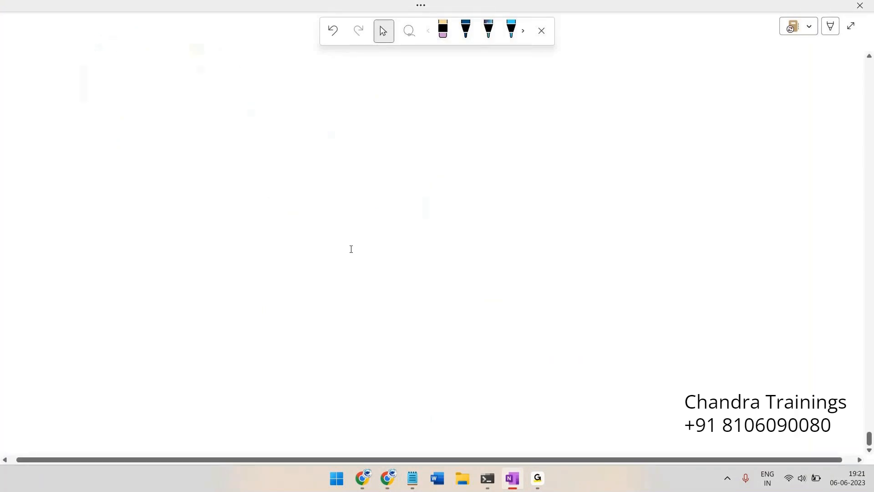
Sketch a rounded box filled with small circles and marks, with a line leading outward
mouse_move(160, 110)
mouse_down()
mouse_move(175, 109)
mouse_move(287, 306)
mouse_move(150, 204)
mouse_move(184, 106)
mouse_up()
drag(185, 149, 175, 147)
drag(227, 153, 270, 157)
mouse_move(182, 183)
mouse_down()
mouse_move(172, 184)
mouse_move(256, 203)
mouse_up()
drag(256, 159, 371, 152)
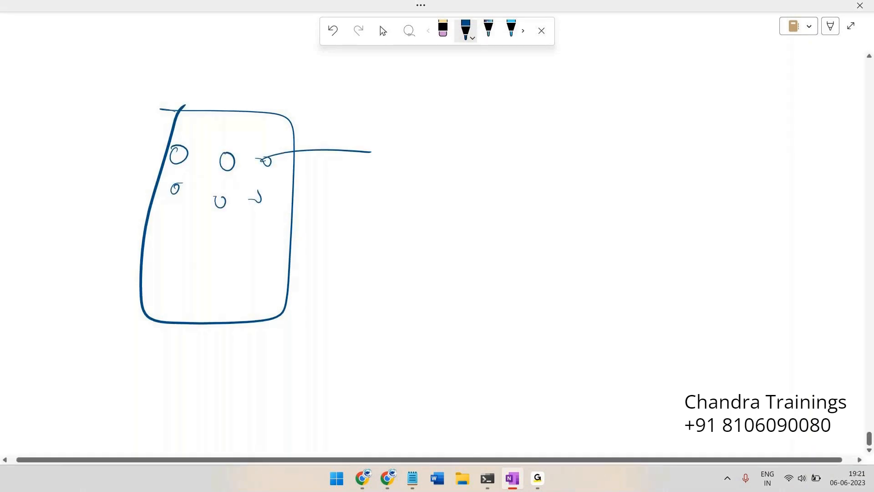
Handwrite a label right of the box, then circle and underline the note
mouse_move(438, 110)
mouse_down()
mouse_move(438, 121)
mouse_move(474, 120)
mouse_up()
drag(476, 114, 486, 114)
mouse_move(428, 123)
mouse_down()
mouse_move(487, 135)
mouse_move(449, 158)
mouse_up()
mouse_move(460, 143)
mouse_down()
mouse_move(464, 157)
mouse_move(479, 159)
mouse_up()
drag(484, 158, 551, 162)
drag(488, 134, 560, 159)
drag(498, 175, 592, 163)
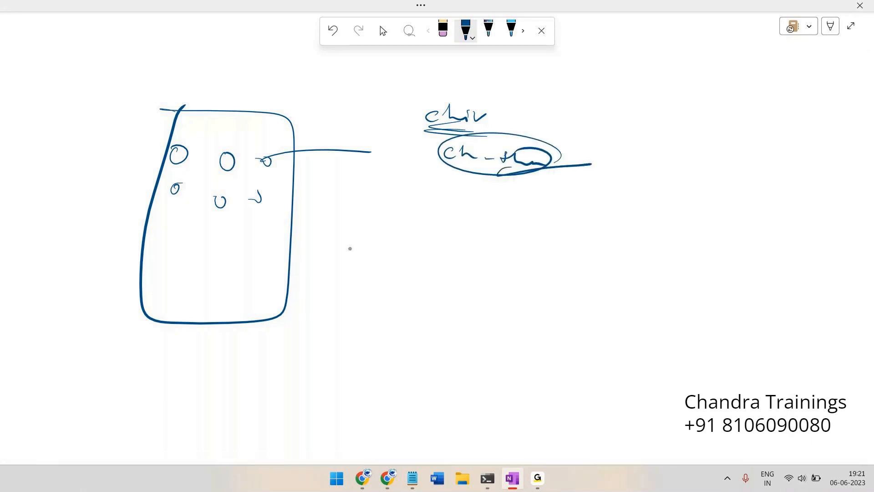
drag(175, 148, 186, 132)
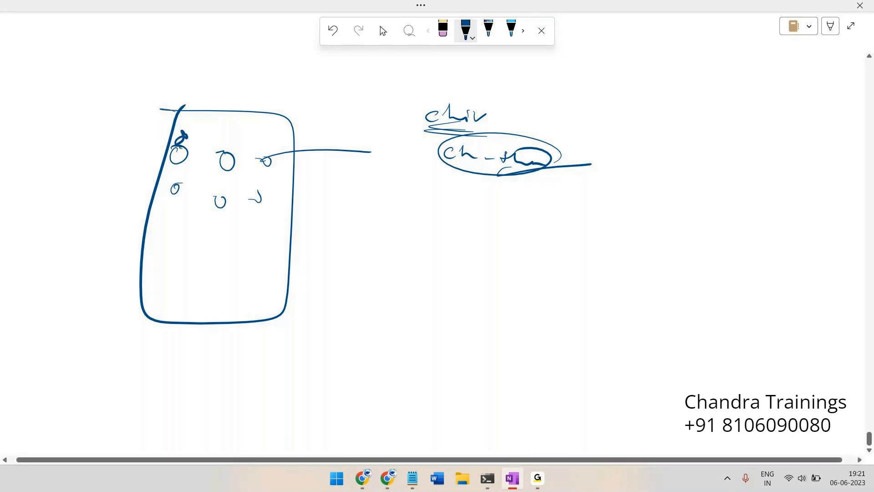
Draw a second small box, loop it and the note together, then return to Pega
mouse_move(387, 194)
mouse_down()
mouse_move(433, 197)
mouse_move(387, 292)
mouse_move(396, 201)
mouse_up()
mouse_move(395, 227)
mouse_down()
mouse_move(404, 213)
mouse_move(414, 228)
mouse_up()
mouse_move(571, 165)
mouse_down()
mouse_move(578, 147)
mouse_move(540, 189)
mouse_up()
drag(494, 148, 514, 133)
mouse_move(392, 220)
mouse_down()
mouse_move(374, 224)
mouse_move(396, 212)
mouse_up()
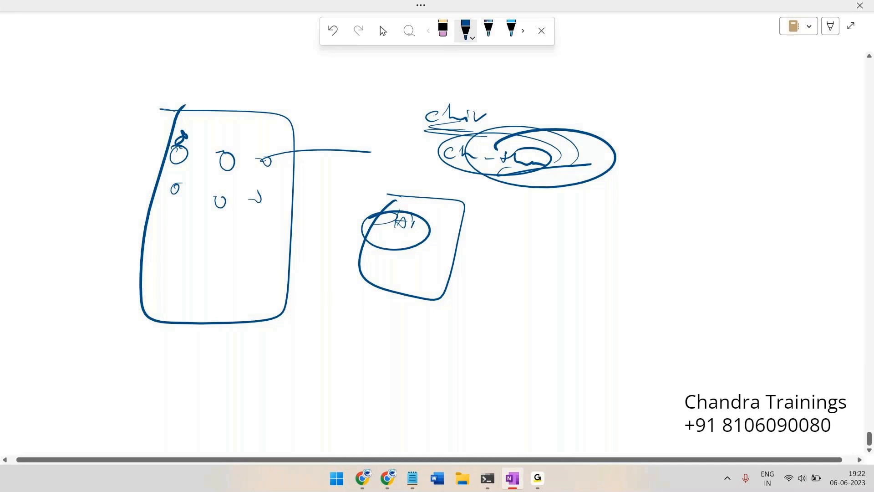
key(alt+Tab)
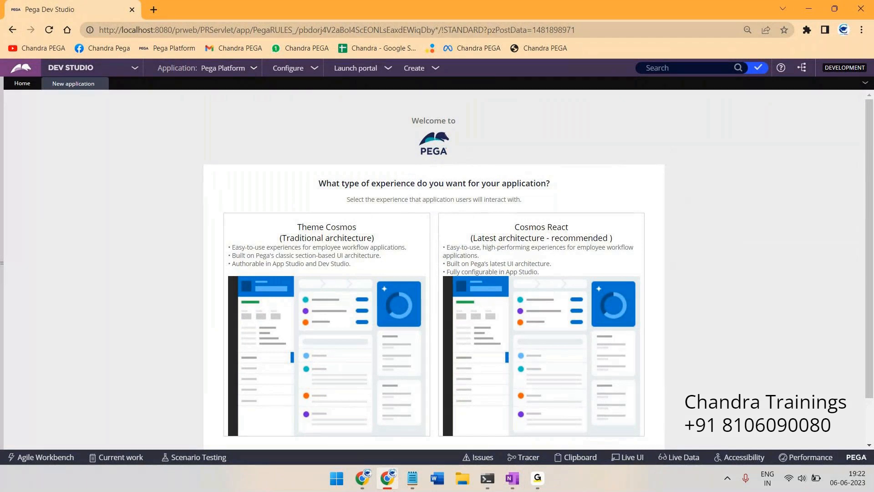
Review the Theme Cosmos and Cosmos React cards, then handwrite both names at OneNote's upper right, underlining React
scroll(351, 250, down, 2)
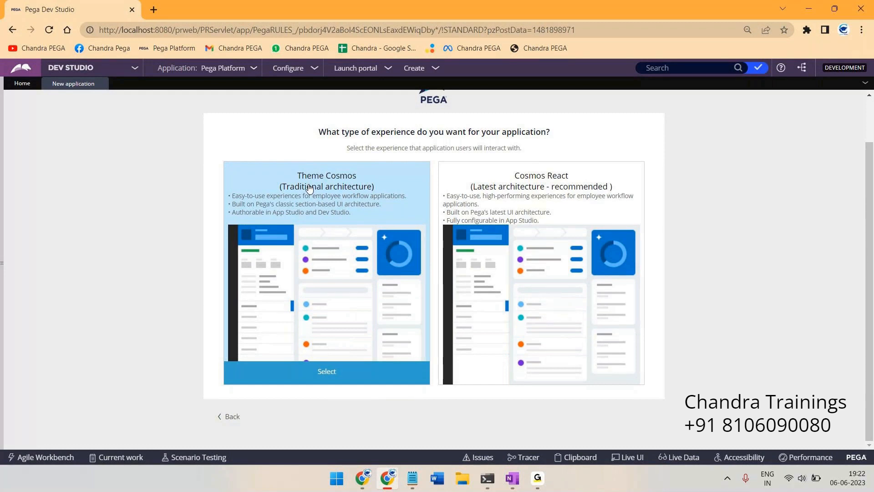
click(512, 478)
click(465, 30)
mouse_move(646, 91)
mouse_down()
mouse_move(774, 113)
mouse_move(803, 107)
mouse_up()
drag(674, 127, 742, 142)
mouse_move(763, 136)
mouse_down()
mouse_move(769, 152)
mouse_move(786, 155)
mouse_move(816, 136)
mouse_move(783, 173)
mouse_up()
drag(801, 150, 815, 147)
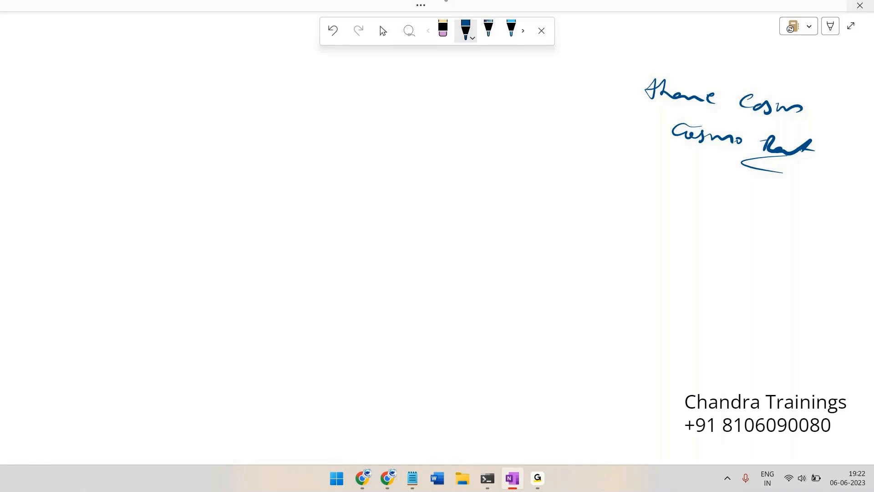
Write a row of versions 8.3, 8.4, 8.5, 8.6 and 8.7
mouse_move(340, 96)
mouse_down()
mouse_move(334, 112)
mouse_move(341, 94)
mouse_move(364, 116)
mouse_up()
click(351, 105)
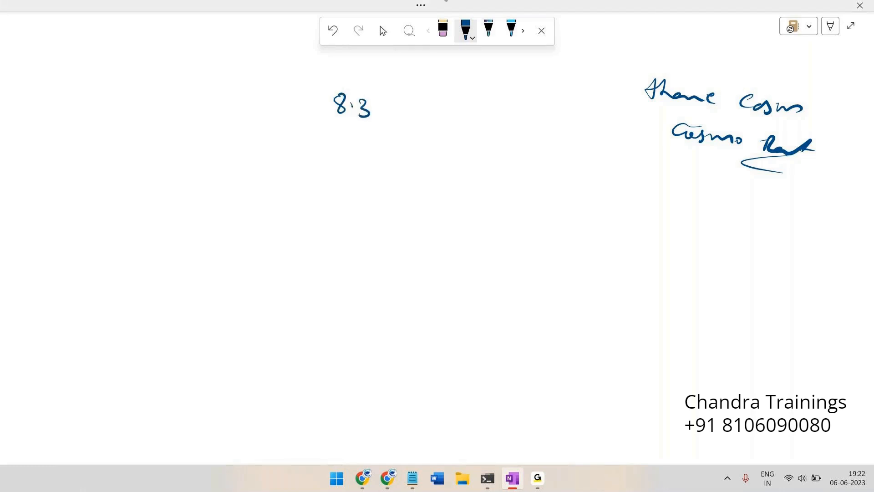
mouse_move(519, 99)
mouse_down()
mouse_move(512, 111)
mouse_move(517, 101)
mouse_move(538, 114)
mouse_move(582, 117)
mouse_move(584, 106)
mouse_move(604, 119)
mouse_move(635, 112)
mouse_move(660, 126)
mouse_up()
click(525, 110)
click(590, 112)
click(620, 119)
click(646, 116)
mouse_move(404, 97)
mouse_down()
mouse_move(400, 113)
mouse_move(432, 114)
mouse_up()
mouse_move(457, 104)
mouse_down()
mouse_move(453, 116)
mouse_move(467, 108)
mouse_move(474, 116)
mouse_up()
click(473, 105)
drag(475, 105, 488, 102)
Draw arrows leading back from 8.3 to versions 7, 6 and 5
mouse_move(313, 115)
mouse_down()
mouse_move(229, 116)
mouse_move(241, 121)
mouse_up()
mouse_move(200, 91)
mouse_down()
mouse_move(214, 116)
mouse_move(91, 127)
mouse_up()
click(174, 122)
drag(102, 122, 109, 132)
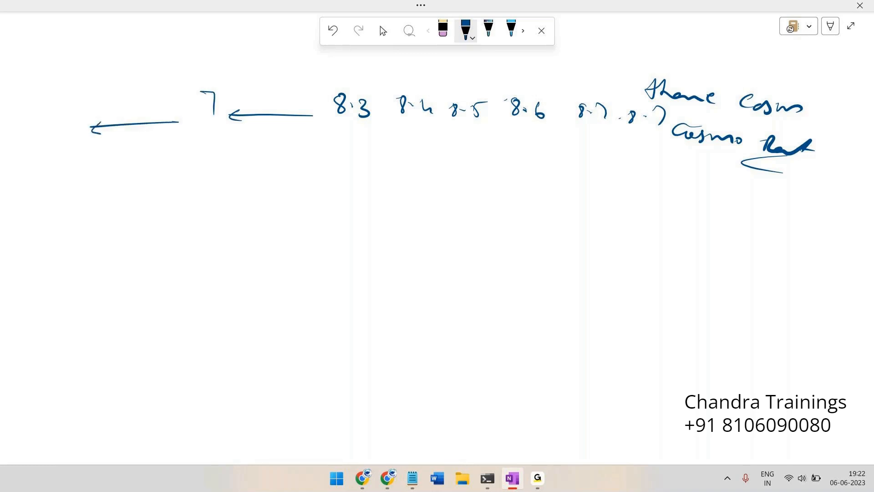
drag(60, 102, 56, 121)
drag(50, 127, 7, 129)
drag(15, 124, 15, 132)
mouse_move(14, 110)
mouse_down()
mouse_move(24, 118)
mouse_move(15, 111)
mouse_up()
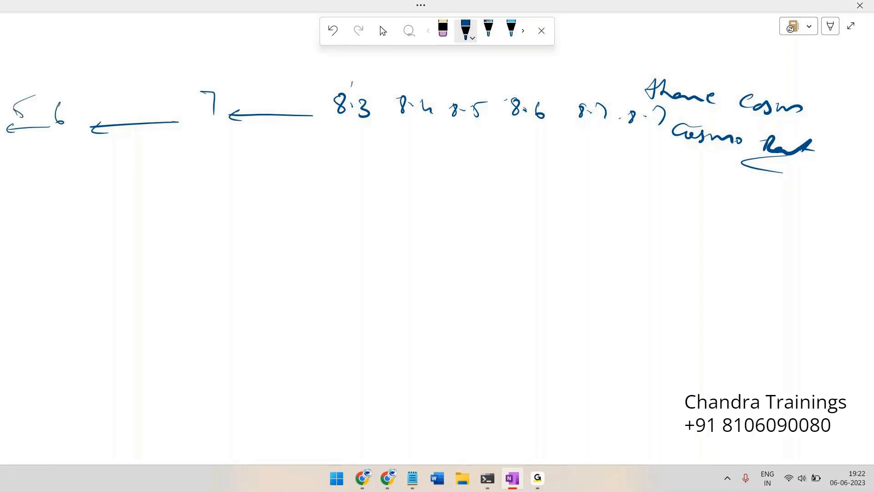
Add a divider before 8.3, label 8.2, brace the older versions and circle 'UI Kit' beneath
mouse_move(333, 67)
mouse_down()
mouse_move(324, 160)
mouse_move(332, 64)
mouse_up()
drag(333, 93, 326, 145)
drag(298, 79, 322, 84)
mouse_move(15, 161)
mouse_down()
mouse_move(130, 184)
mouse_move(256, 182)
mouse_move(299, 159)
mouse_up()
drag(87, 210, 160, 224)
drag(153, 220, 171, 220)
mouse_move(164, 200)
mouse_down()
mouse_move(69, 218)
mouse_move(207, 214)
mouse_move(185, 215)
mouse_up()
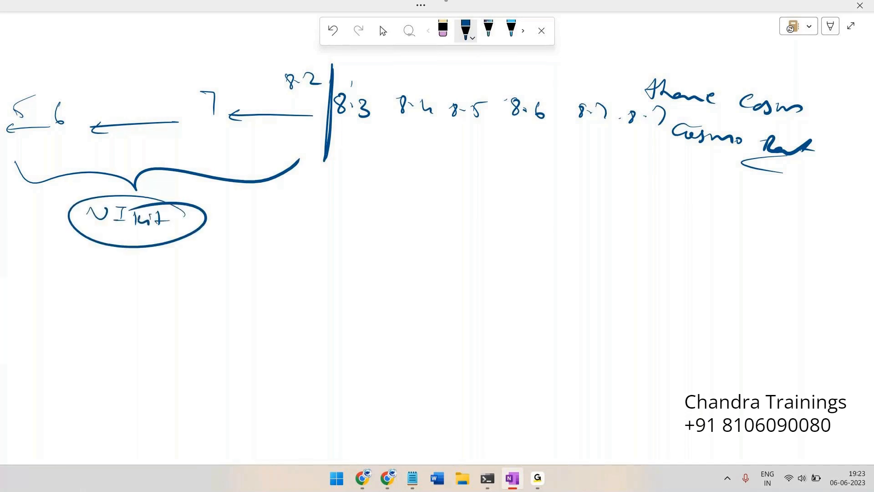
Underline both Cosmos notes, write 'UI Kit' under them, circle 5–8.2 and brace 8.3–8.6
drag(788, 119, 832, 110)
drag(788, 162, 841, 155)
drag(764, 172, 793, 172)
mouse_move(783, 175)
mouse_down()
mouse_move(788, 186)
mouse_move(800, 183)
mouse_up()
mouse_move(810, 175)
mouse_down()
mouse_move(808, 188)
mouse_move(820, 192)
mouse_up()
drag(824, 183, 824, 191)
mouse_move(832, 177)
mouse_down()
mouse_move(831, 192)
mouse_move(841, 190)
mouse_up()
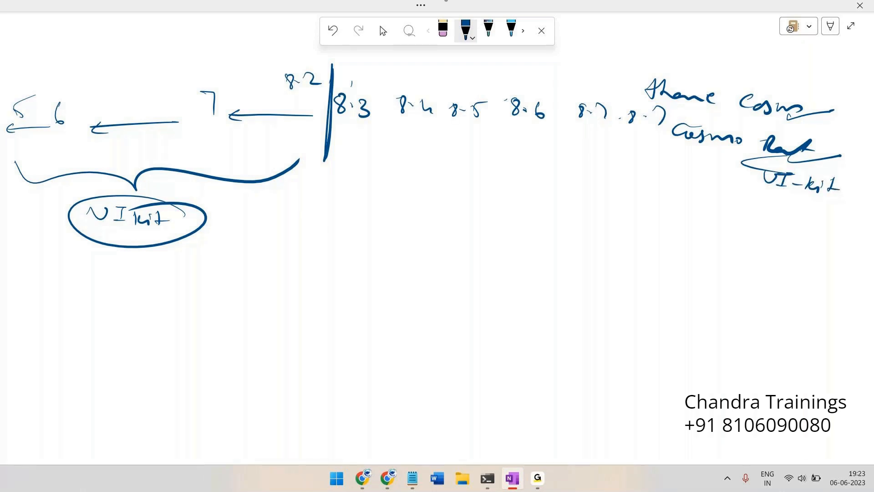
mouse_move(323, 73)
mouse_down()
mouse_move(82, 51)
mouse_move(11, 123)
mouse_move(131, 166)
mouse_move(318, 85)
mouse_up()
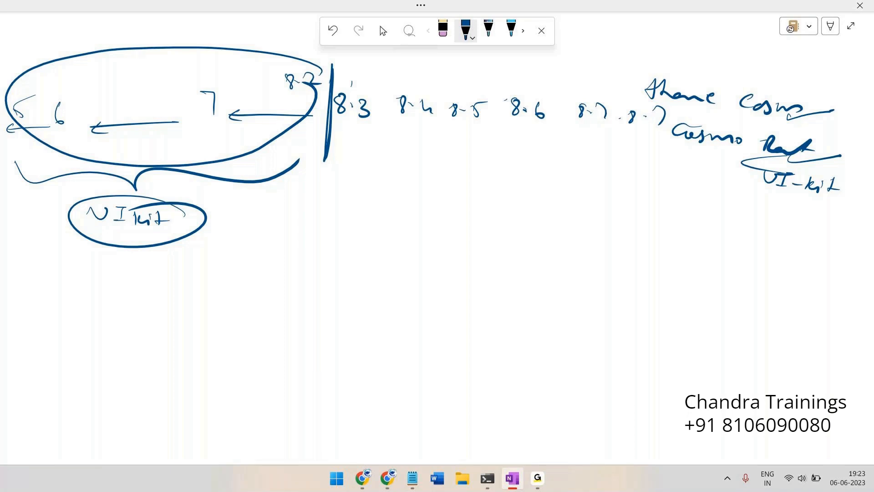
mouse_move(335, 155)
mouse_down()
mouse_move(430, 180)
mouse_move(579, 167)
mouse_move(563, 145)
mouse_up()
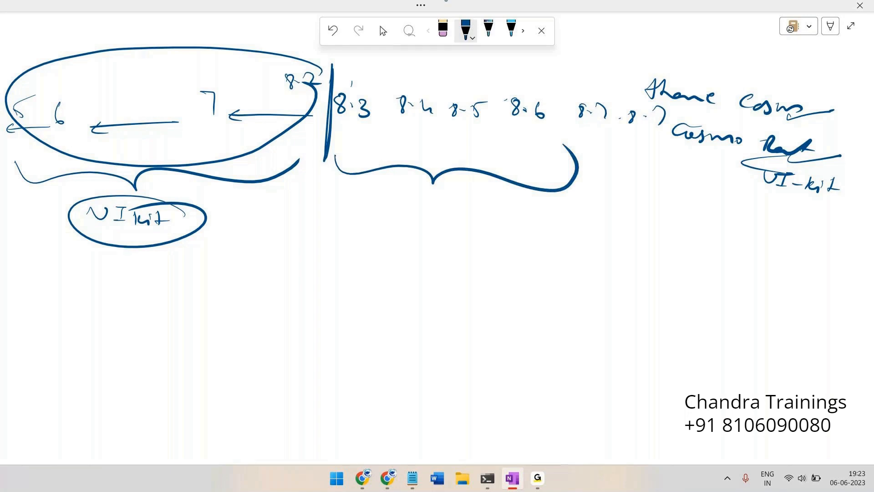
Write 'Theme Cosmos', 'UI Kit' and 'Cosmos React' under the 8.3–8.6 brace
drag(386, 194, 522, 212)
mouse_move(420, 220)
mouse_down()
mouse_move(426, 230)
mouse_move(469, 228)
mouse_move(496, 242)
mouse_up()
mouse_move(413, 252)
mouse_down()
mouse_move(410, 263)
mouse_move(498, 269)
mouse_up()
drag(511, 254, 506, 273)
drag(495, 265, 526, 262)
Draw a dashed divider after 8.6, extending it above the version row
drag(564, 85, 564, 205)
drag(559, 217, 557, 270)
drag(556, 296, 552, 316)
drag(549, 329, 540, 350)
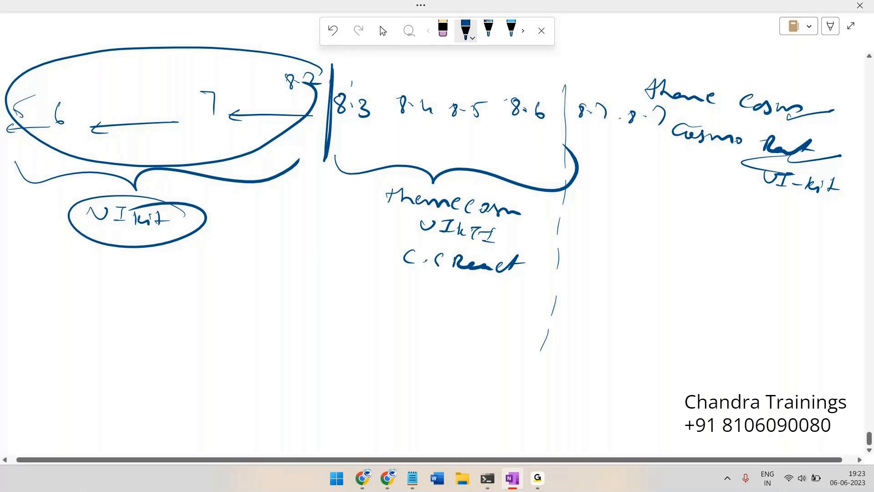
drag(574, 67, 571, 87)
mouse_move(478, 185)
mouse_down()
mouse_move(371, 203)
mouse_move(456, 183)
mouse_up()
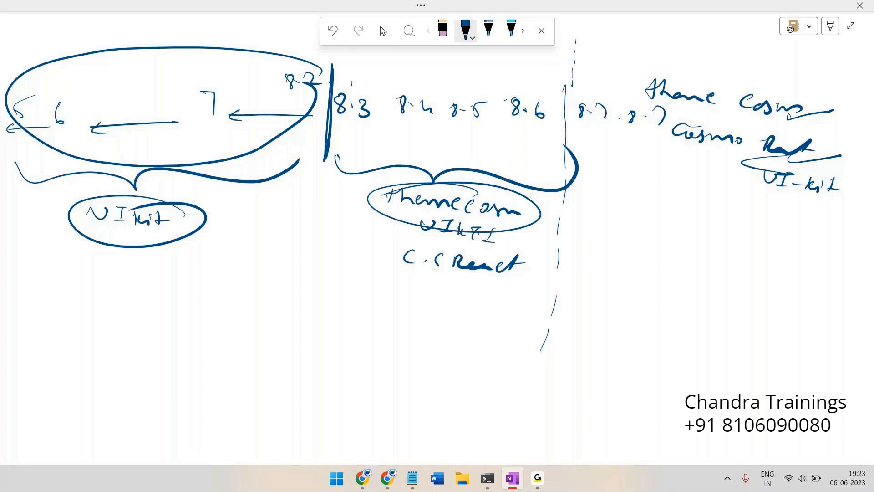
Brace the 8.7 versions, circle a note beneath, and cross out UI Kit and Theme Cosmos in the middle group
drag(576, 136, 699, 151)
mouse_move(409, 242)
mouse_down()
mouse_move(505, 228)
mouse_move(476, 253)
mouse_up()
drag(412, 218, 496, 230)
drag(408, 251, 469, 230)
mouse_move(610, 179)
mouse_down()
mouse_move(645, 200)
mouse_move(710, 210)
mouse_move(678, 202)
mouse_move(656, 228)
mouse_move(678, 233)
mouse_up()
drag(640, 204, 708, 189)
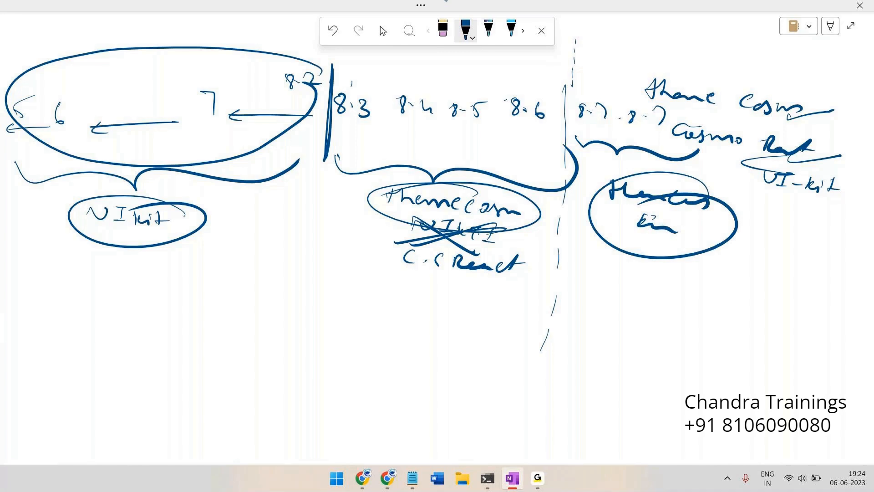
drag(418, 208, 505, 196)
drag(455, 209, 482, 205)
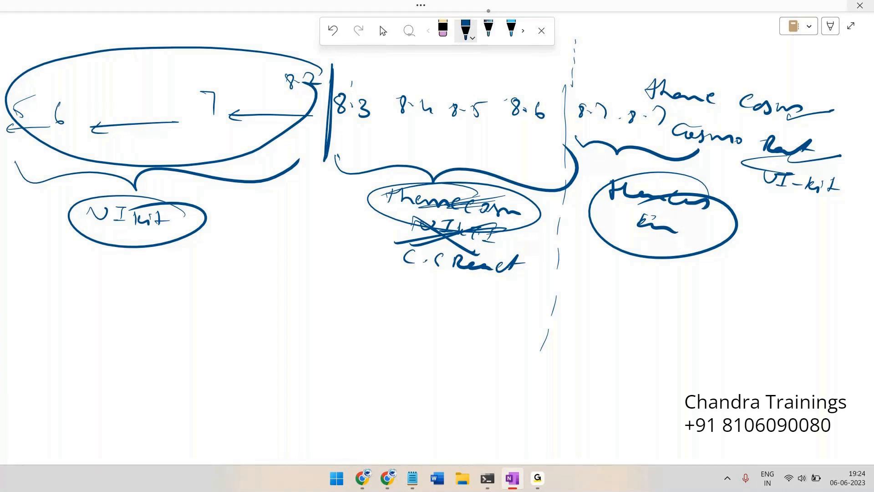
Circle the arrow tip beside 7 in orange ink, then return to Pega Dev Studio
click(472, 33)
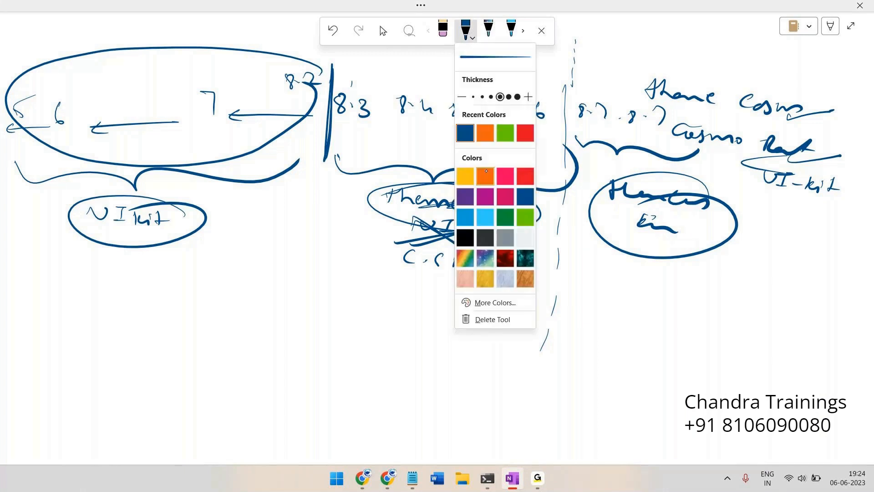
click(485, 176)
click(536, 148)
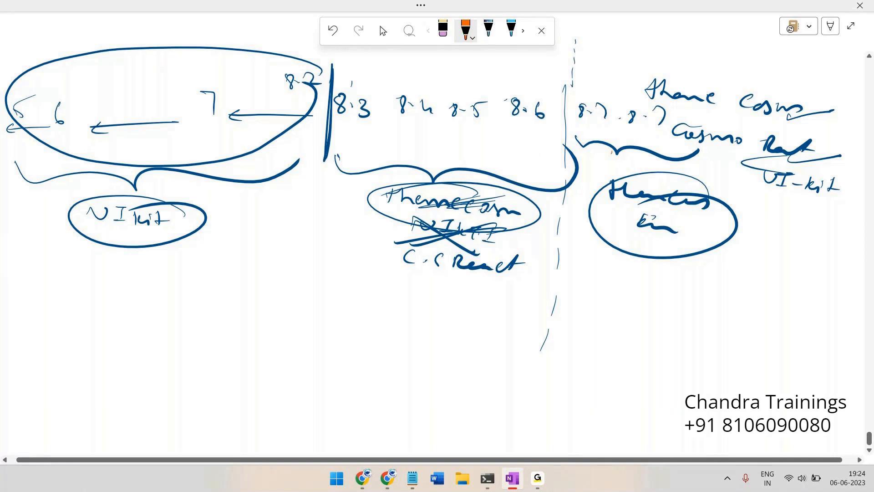
mouse_move(264, 85)
mouse_down()
mouse_move(255, 88)
mouse_move(263, 93)
mouse_up()
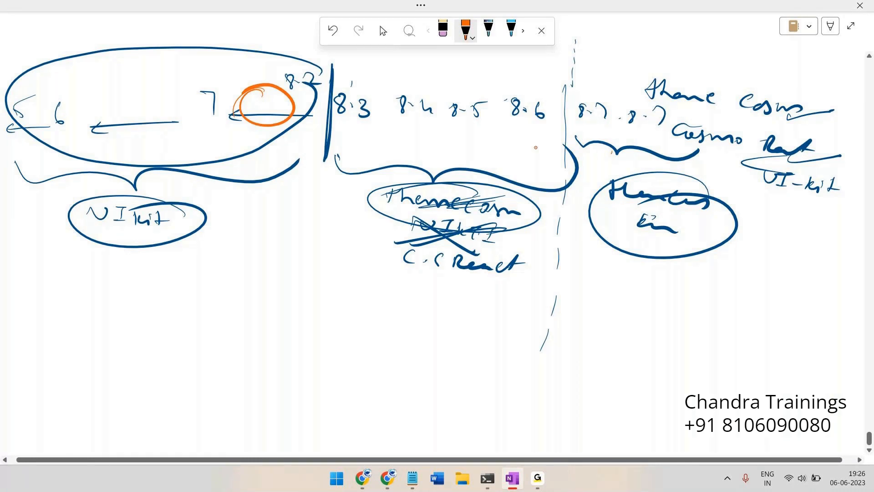
key(alt+Tab)
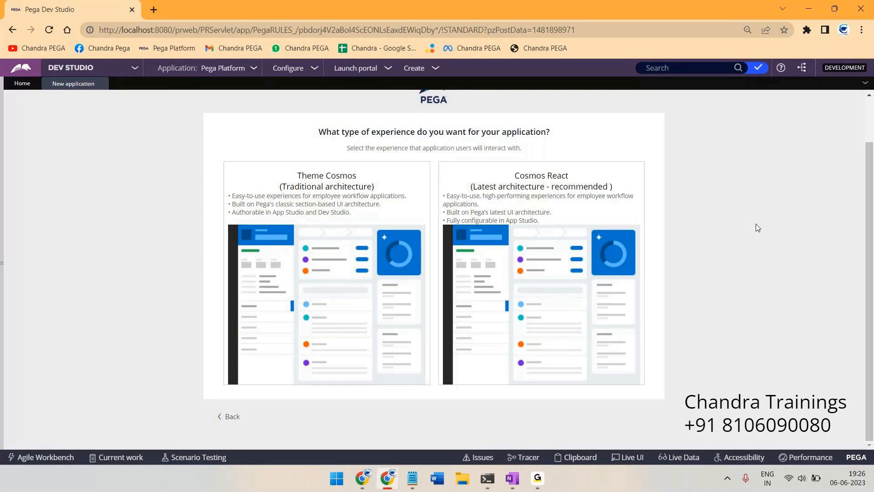
Select the Theme Cosmos (Traditional architecture) experience card
mouse_move(263, 201)
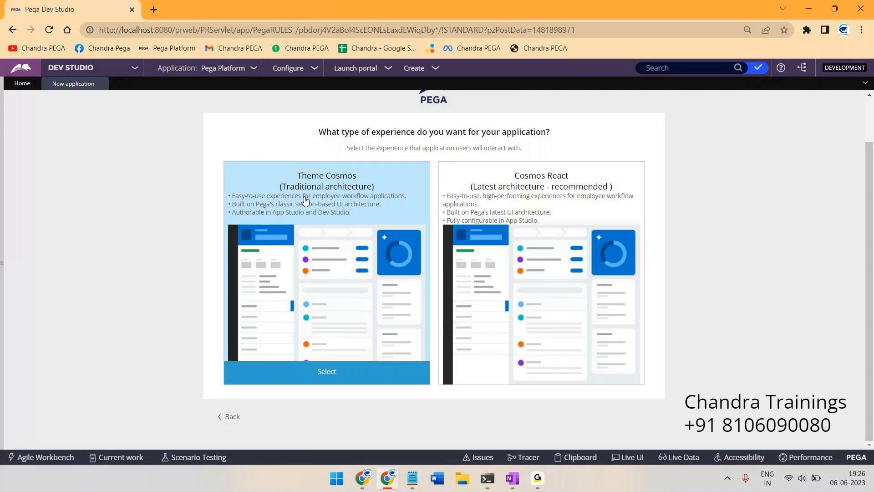
click(305, 200)
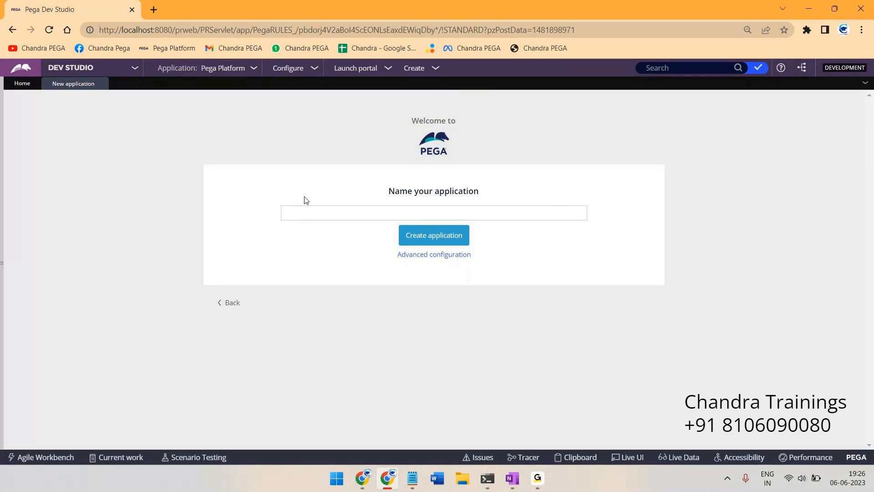
click(306, 214)
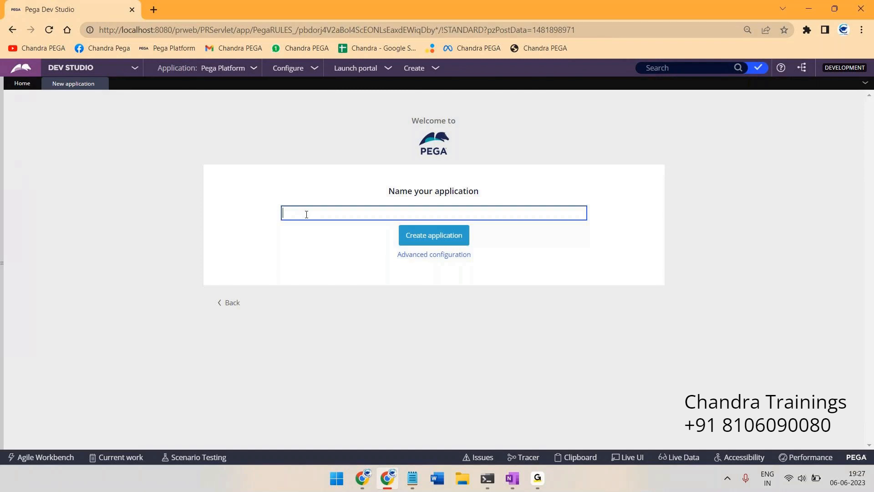
Enter 'IOB Banking Frame Work' as the application name, fixing the spacing between Frame and Work
text(IOB)
text(Banking  FrameWork)
click(346, 210)
triple_click(379, 211)
drag(481, 260, 396, 263)
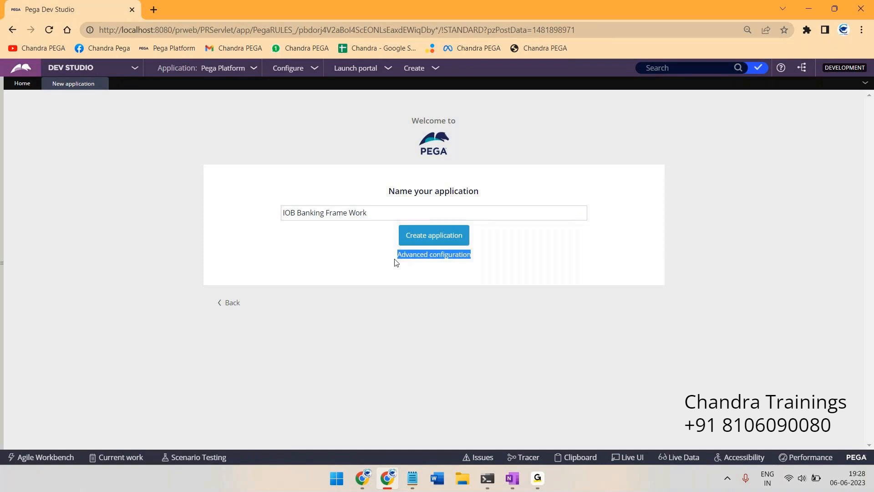
click(525, 246)
Open Advanced configuration and switch Application structure to Framework, giving ORXHBC-FW-IOBBanking
click(424, 258)
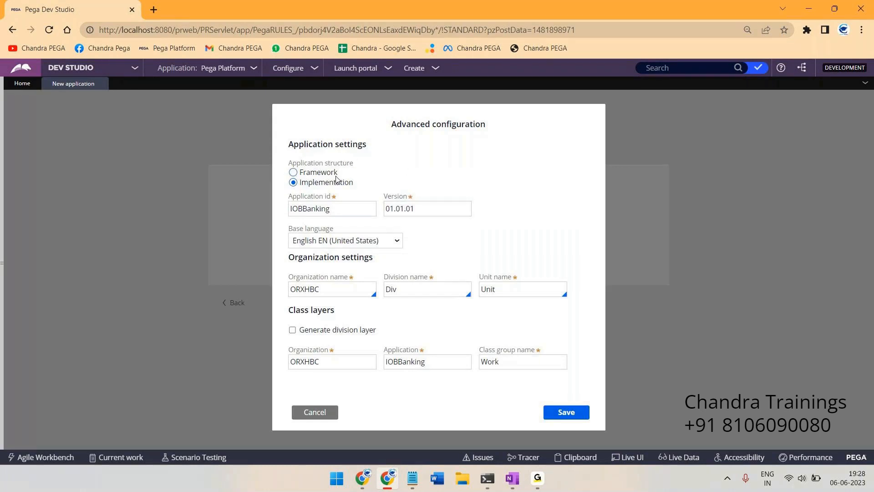
drag(301, 183, 362, 186)
key(Up)
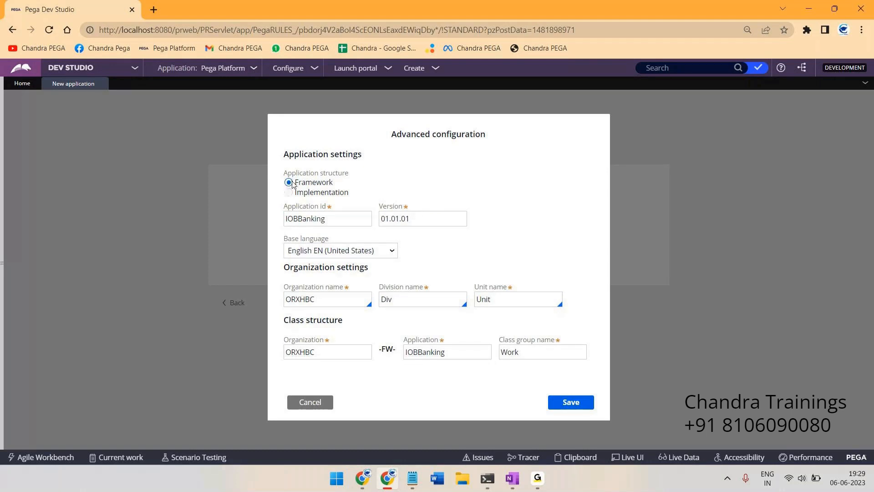
Edit the Application id field to read IOBBankingFW
drag(295, 182, 348, 180)
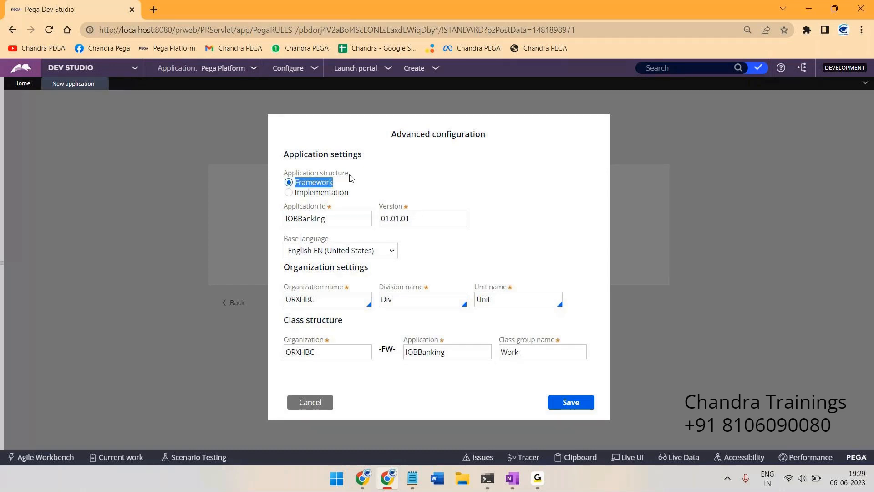
double_click(339, 219)
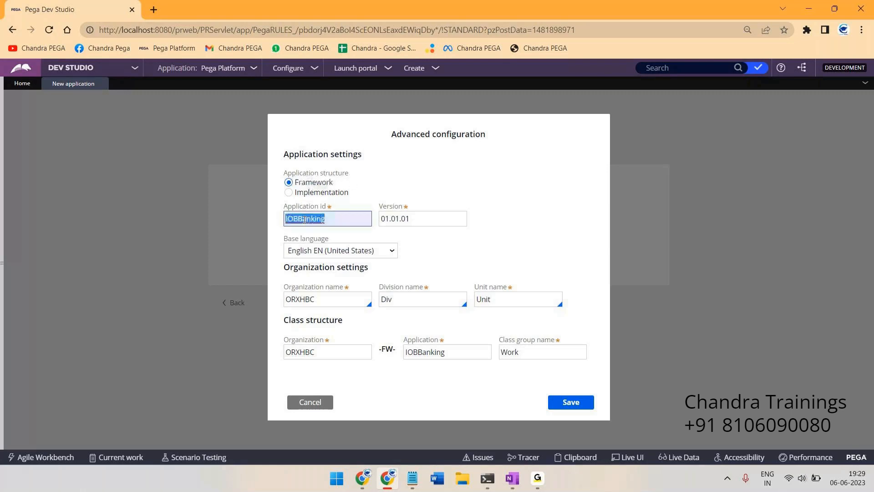
click(341, 219)
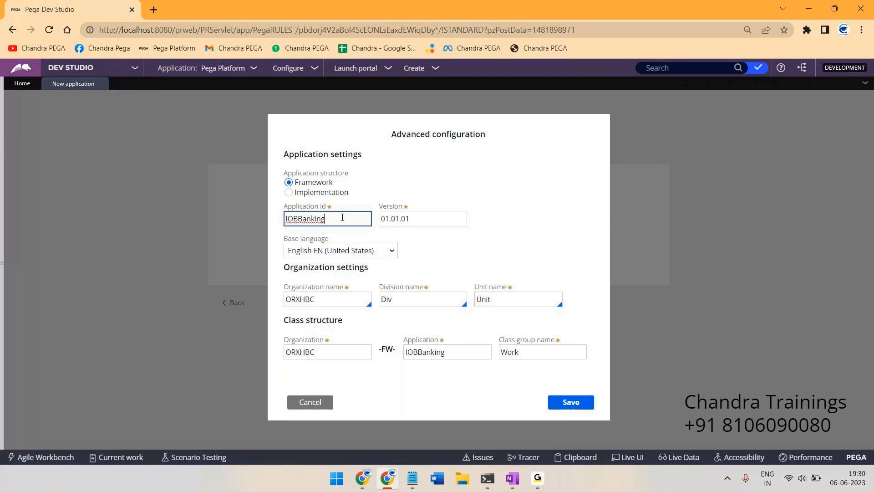
text(Framew)
key(BackSpace)
key(BackSpace)
key(BackSpace)
key(BackSpace)
key(BackSpace)
text(W)
click(511, 230)
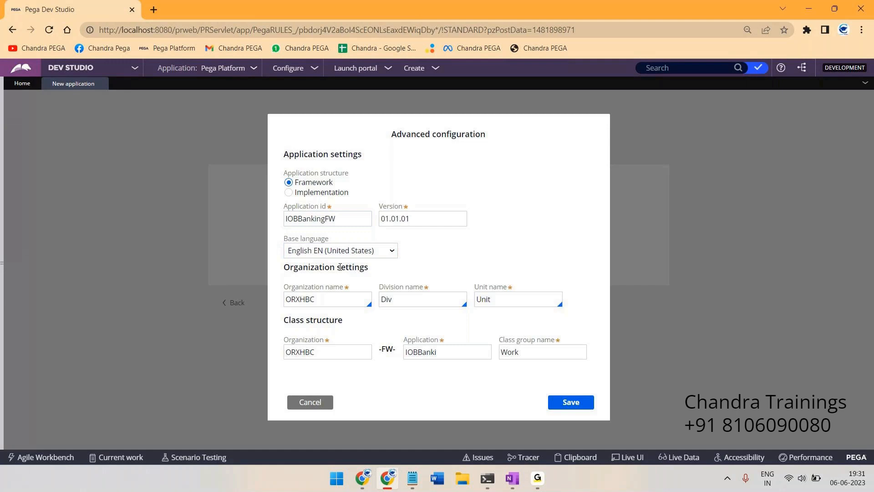
click(285, 299)
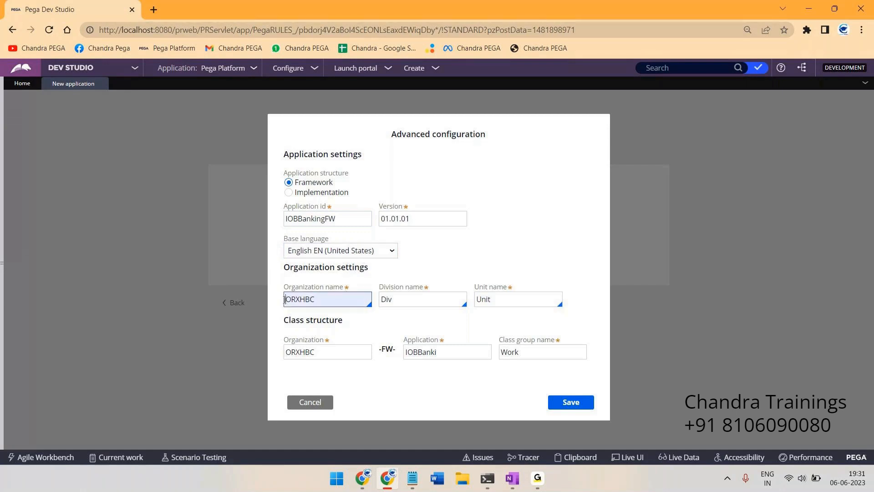
click(448, 263)
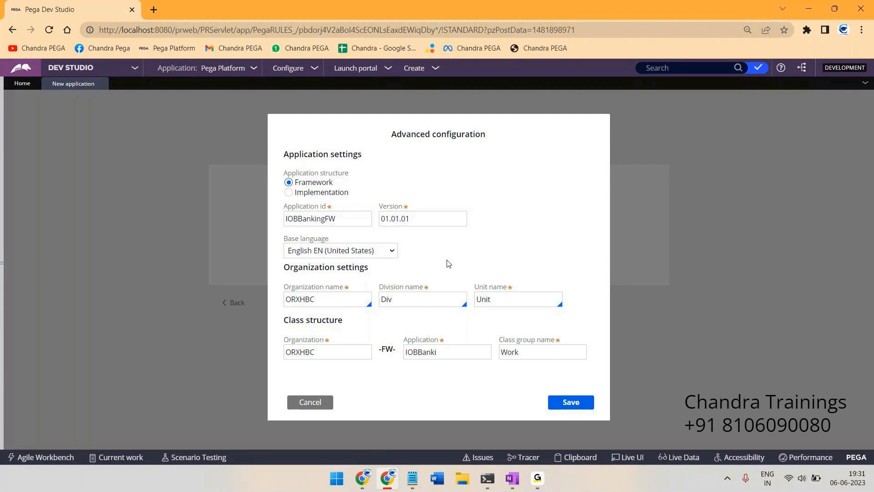
click(345, 299)
click(545, 474)
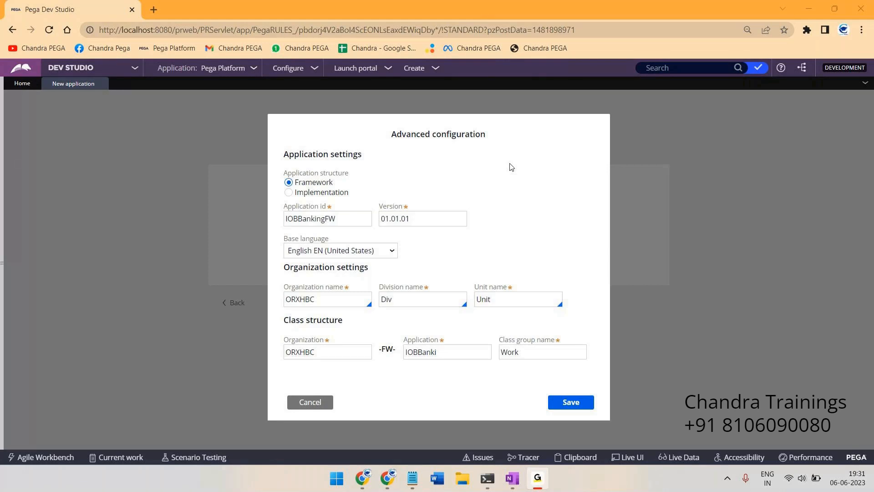
click(823, 12)
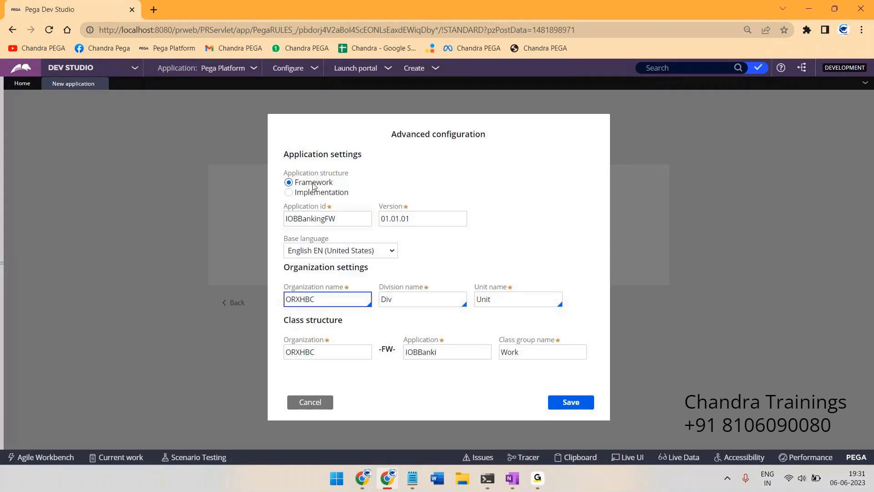
double_click(306, 217)
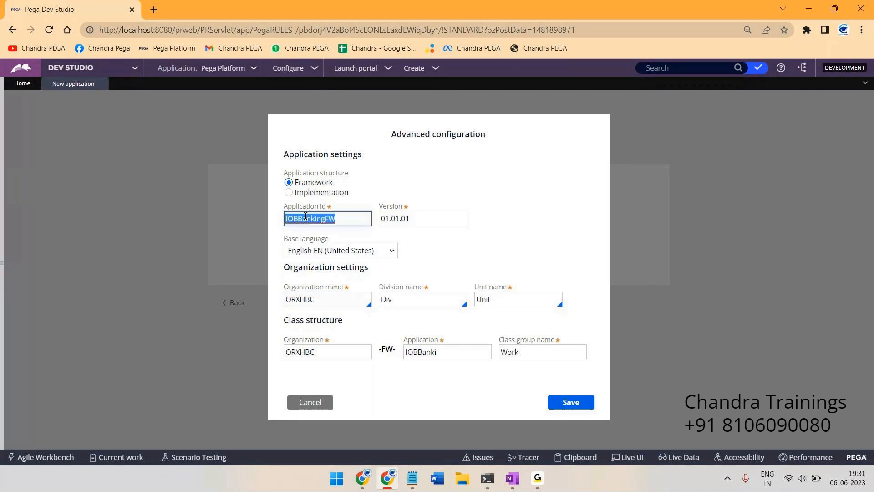
double_click(286, 298)
double_click(312, 218)
double_click(297, 298)
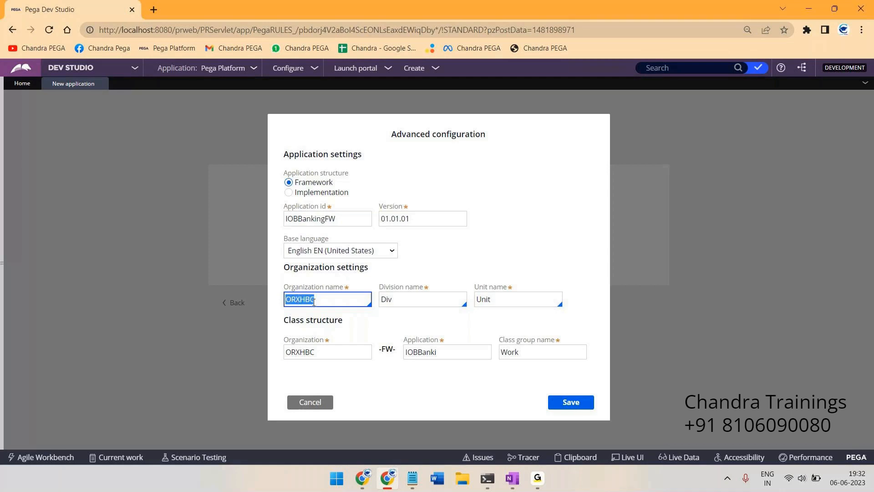
click(338, 299)
Cancel the framework changes, reopen Advanced configuration and start editing the Organization name
click(313, 407)
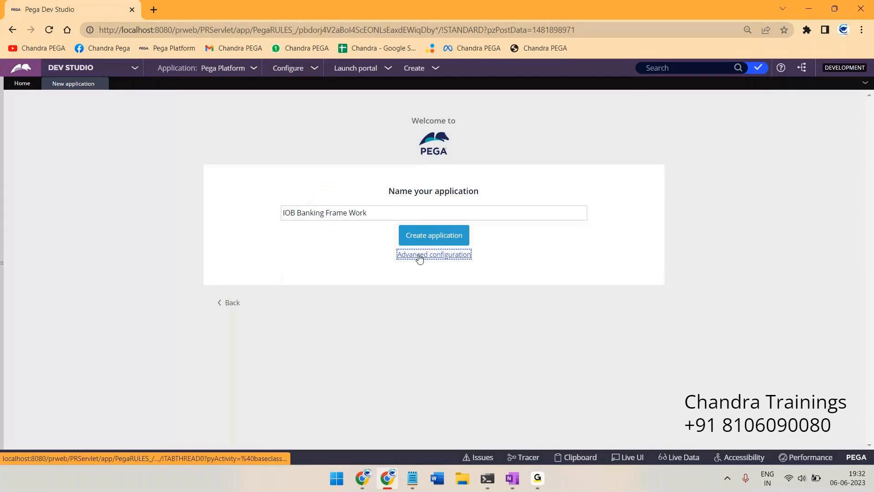
click(420, 256)
click(337, 285)
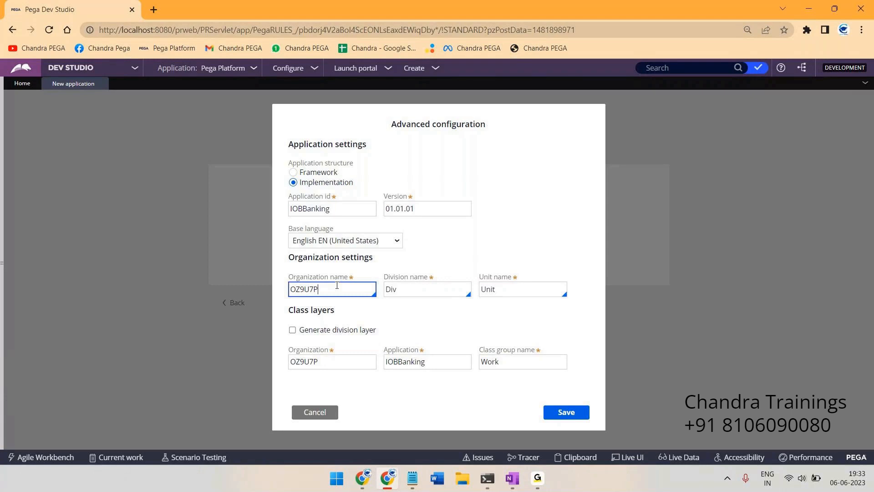
Make the app a framework with application id IOBBankingFW and organization IOB
click(293, 172)
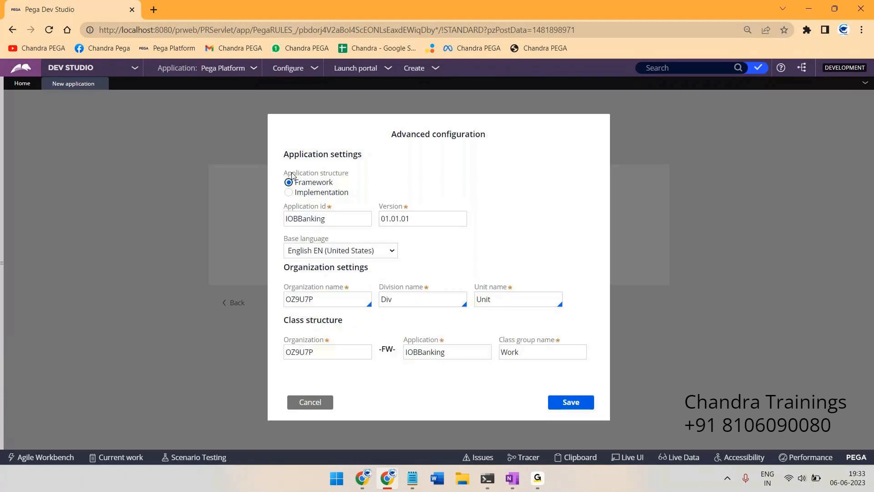
click(349, 216)
text(FW)
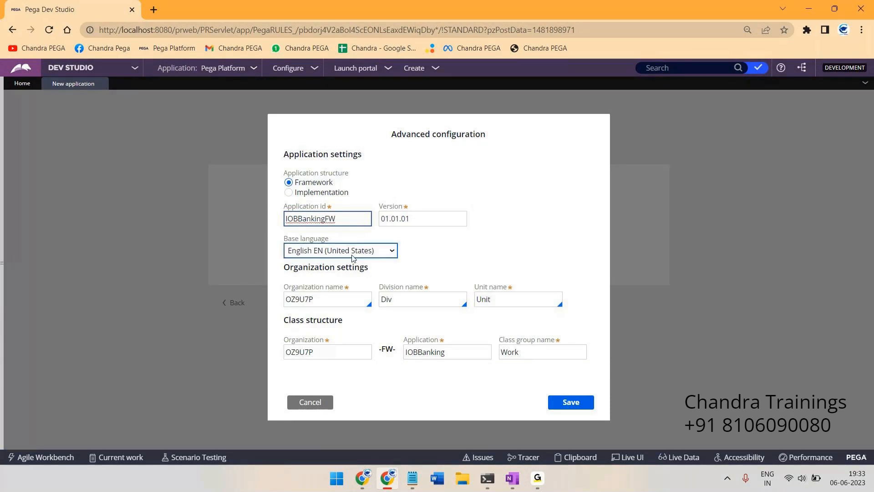
click(303, 302)
double_click(303, 302)
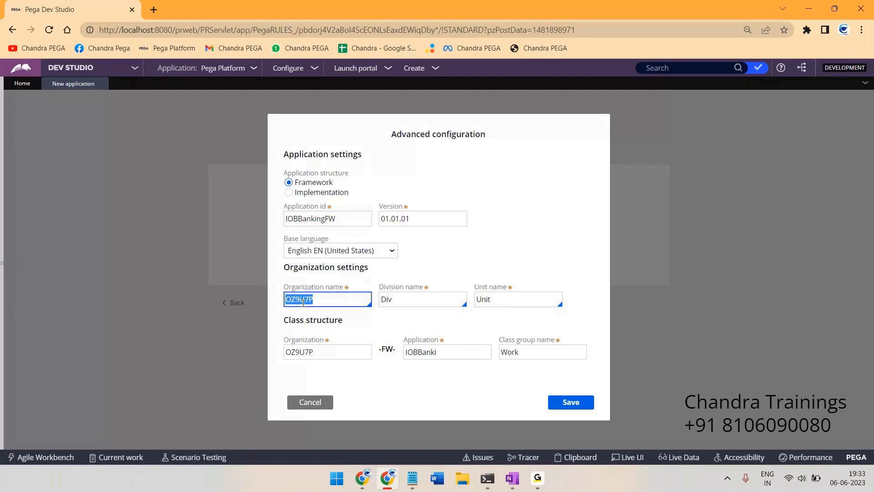
text(IOB)
key(Tab)
Review the class structure names and save the advanced configuration
click(301, 352)
click(375, 322)
double_click(424, 355)
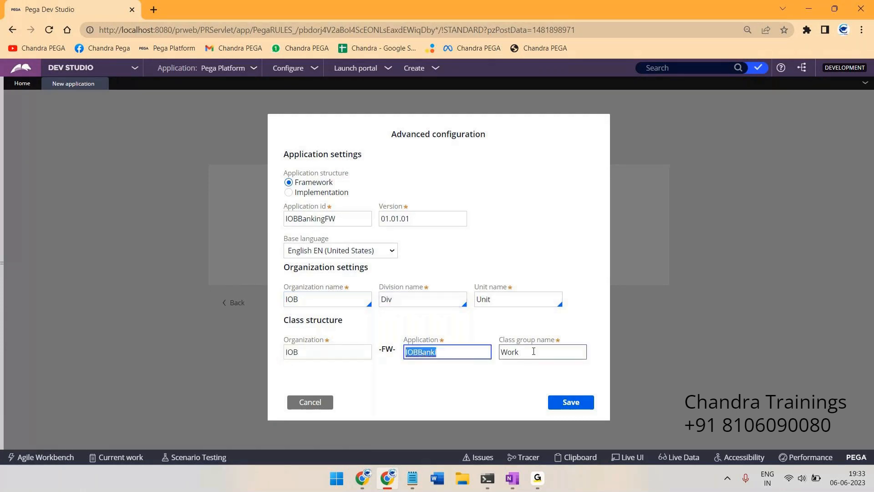
click(465, 324)
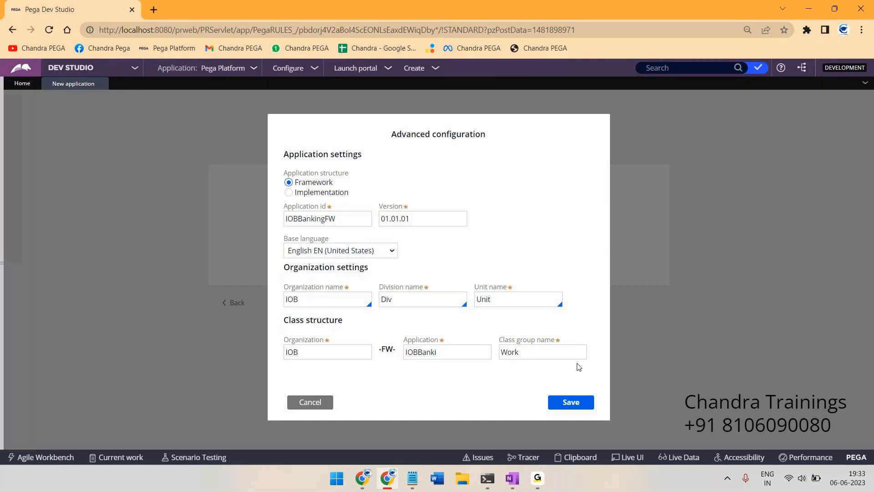
click(572, 403)
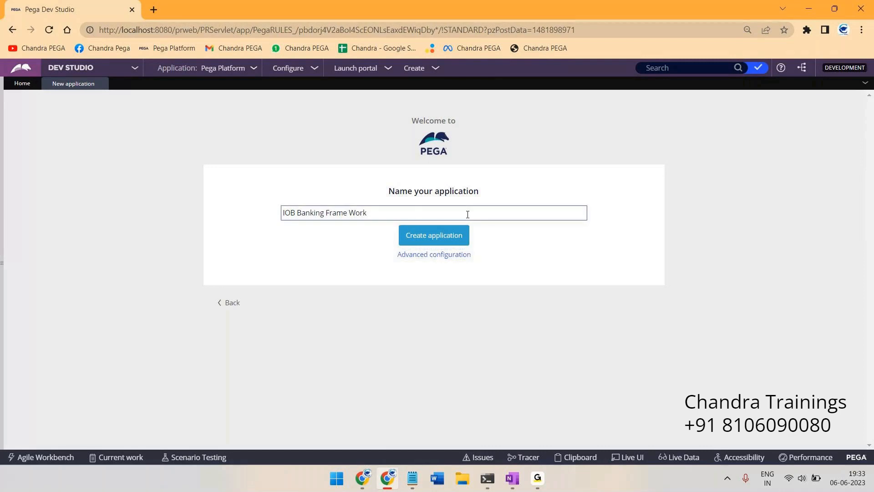
Create the IOB Banking Frame Work application and switch to another program while it builds
click(434, 241)
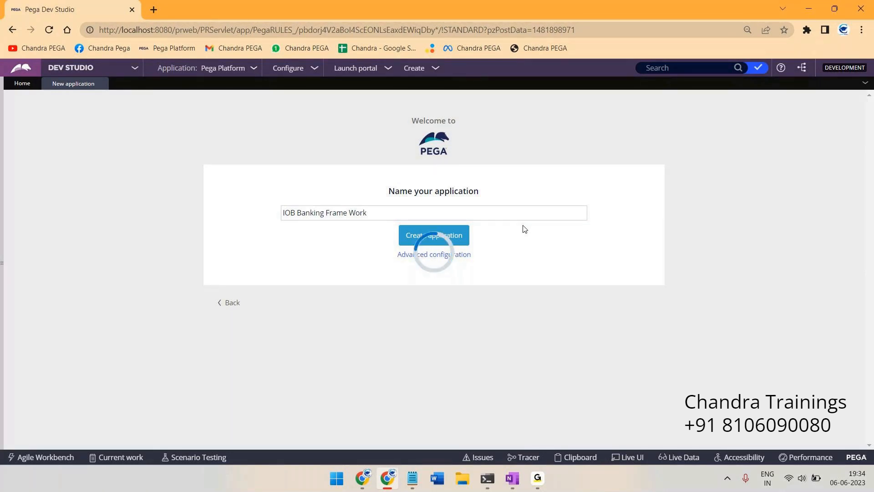
click(538, 479)
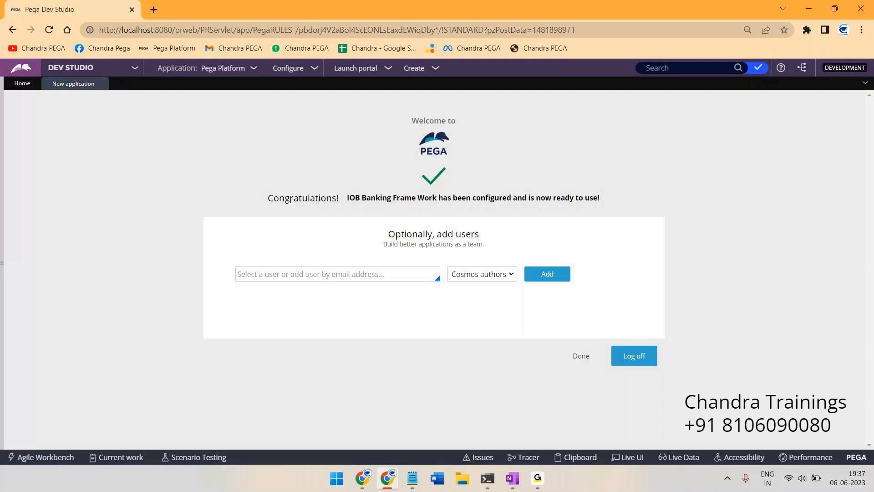
Review the confirmation that IOB Banking Frame Work is ready, then begin adding a user
drag(279, 198, 445, 196)
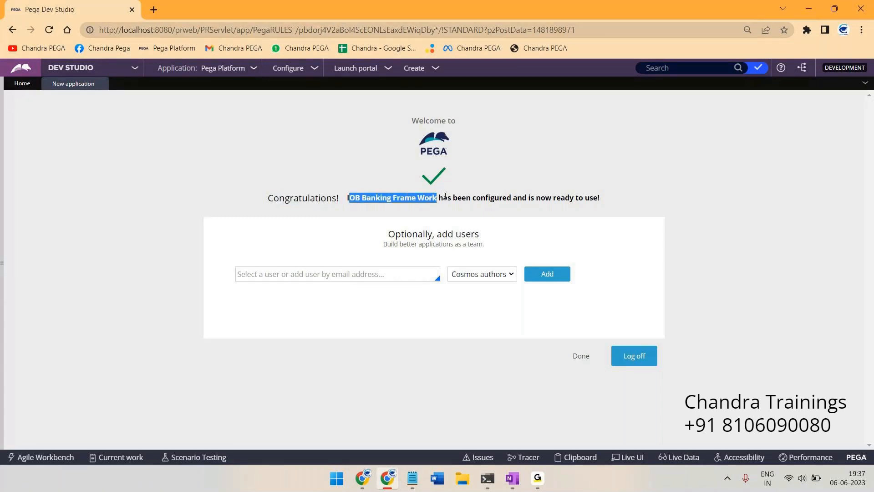
click(665, 187)
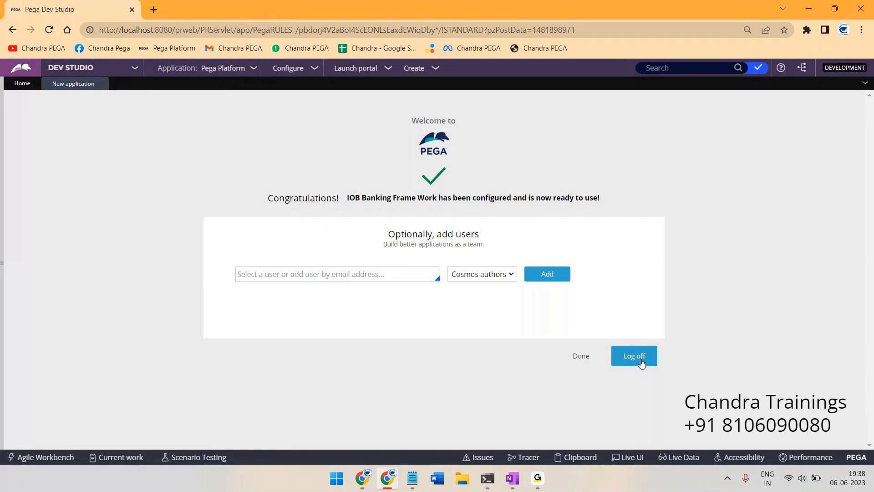
drag(350, 200, 348, 198)
click(327, 275)
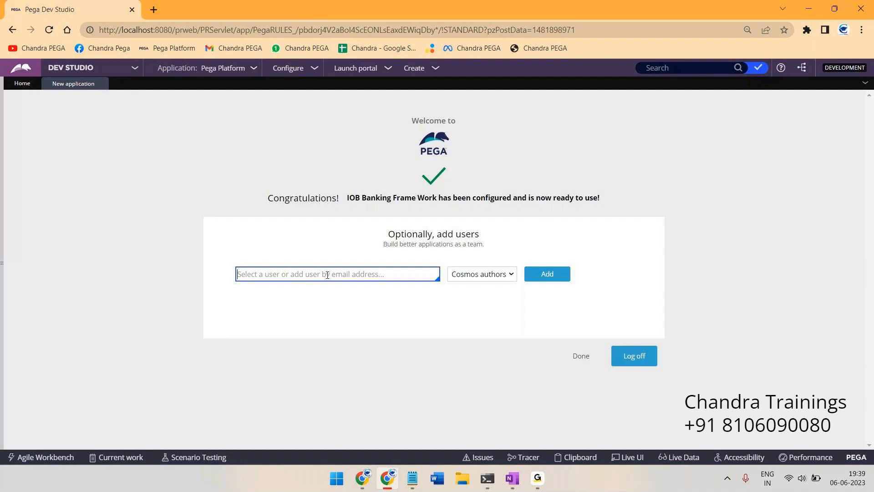
Enter the new user's e-mail address and check the role options, including Cosmos authors
text(i)
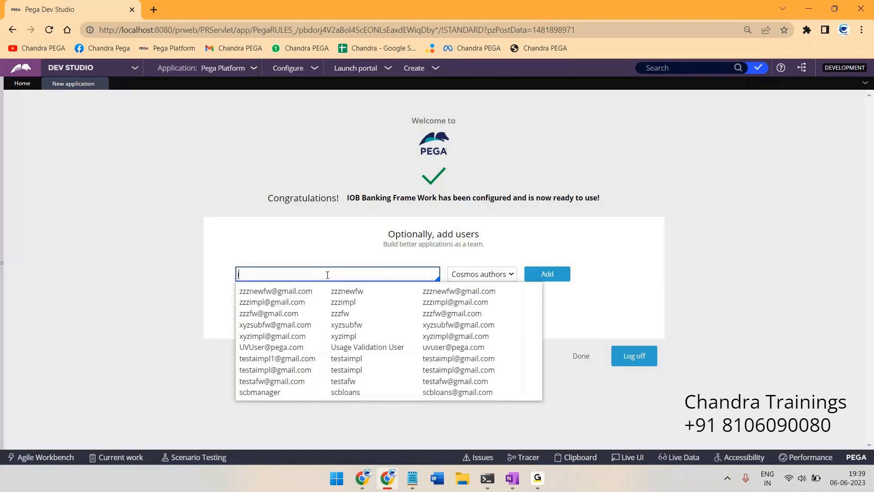
key(BackSpace)
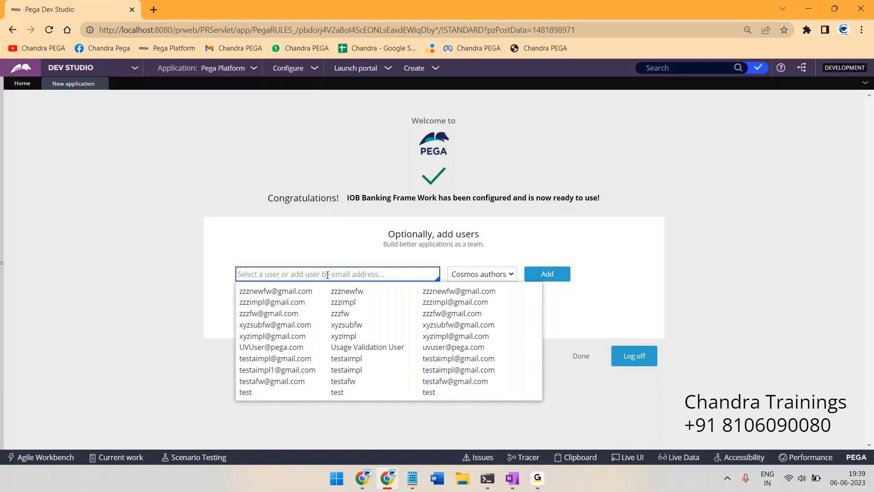
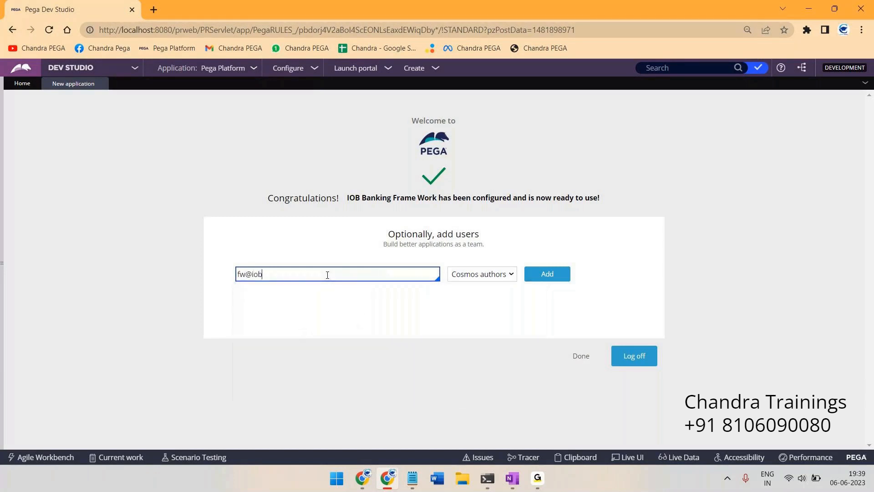
triple_click(250, 276)
click(355, 277)
click(496, 277)
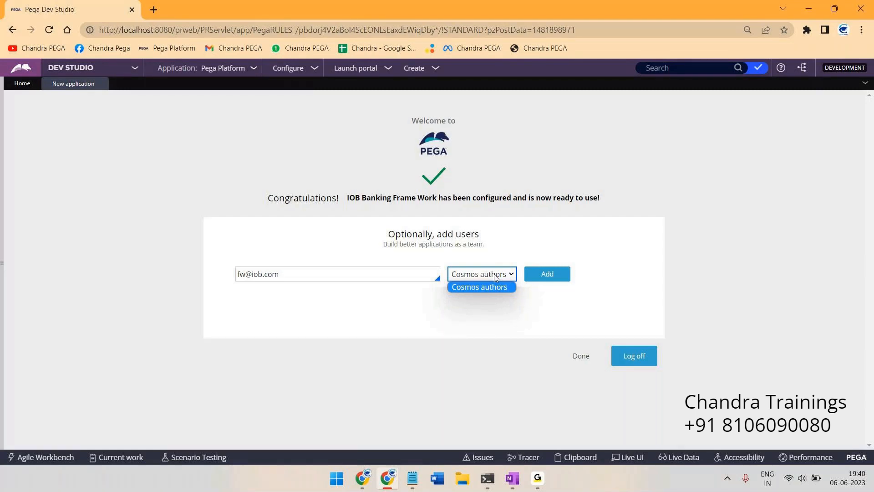
On the whiteboard, write a double-underlined 8.5 with a line to UI Kit and a C.R note
click(513, 479)
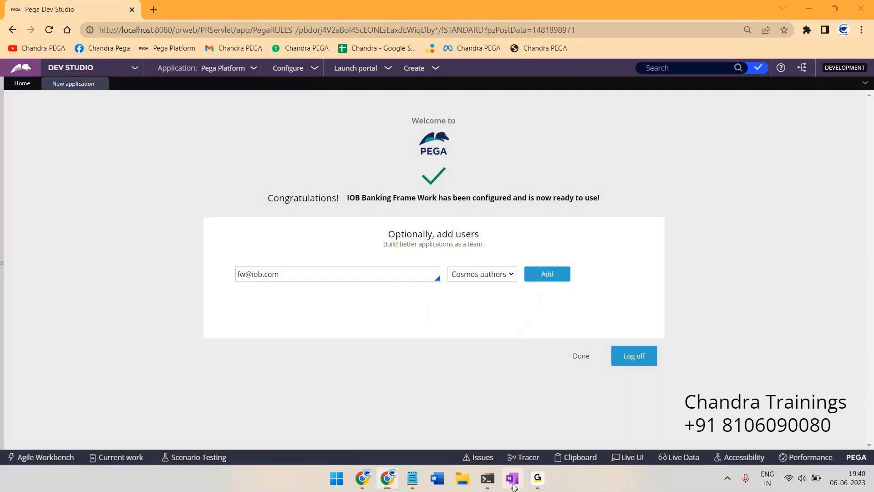
mouse_move(374, 78)
mouse_down()
mouse_move(385, 97)
mouse_move(408, 101)
mouse_up()
drag(352, 114, 408, 109)
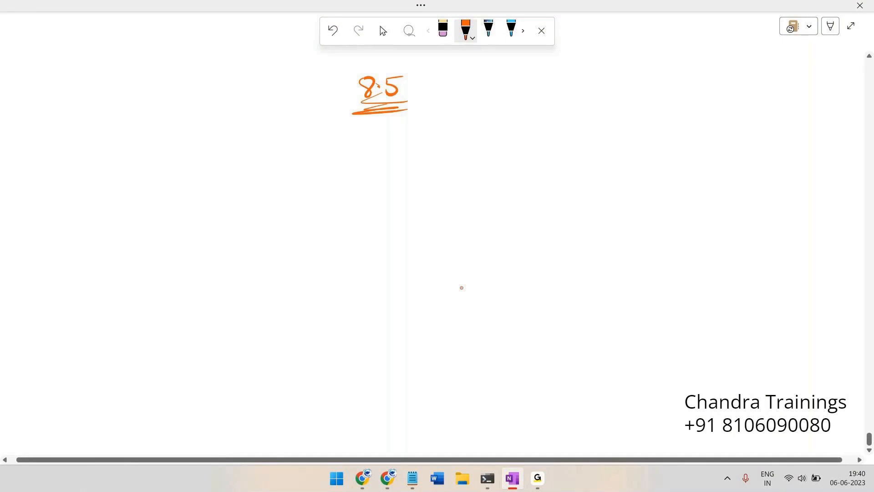
mouse_move(416, 89)
mouse_down()
mouse_move(483, 72)
mouse_move(491, 78)
mouse_up()
drag(505, 66, 539, 66)
mouse_move(479, 96)
mouse_down()
mouse_move(514, 99)
mouse_move(489, 122)
mouse_move(504, 123)
mouse_up()
mouse_move(502, 110)
mouse_down()
mouse_move(518, 108)
mouse_move(508, 107)
mouse_up()
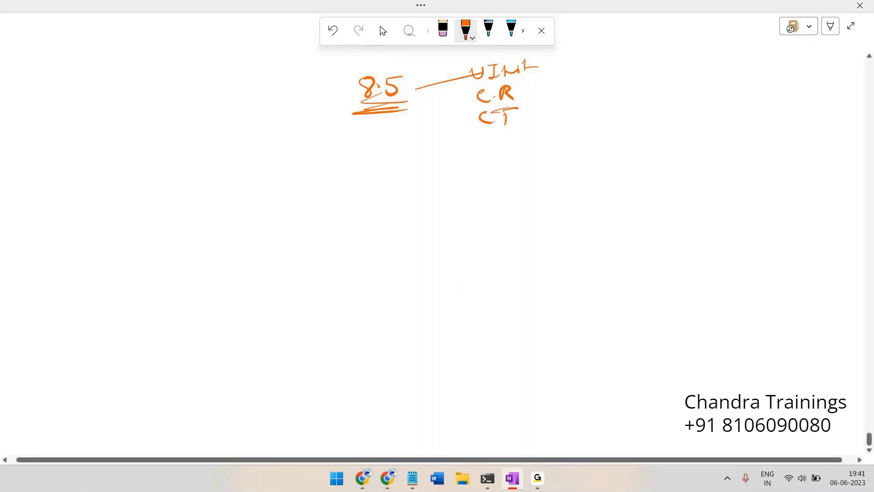
Cross out the C.T note, circle UI Kit, and write app with a connecting line
mouse_move(464, 130)
mouse_down()
mouse_move(475, 115)
mouse_move(525, 117)
mouse_up()
drag(536, 112, 547, 112)
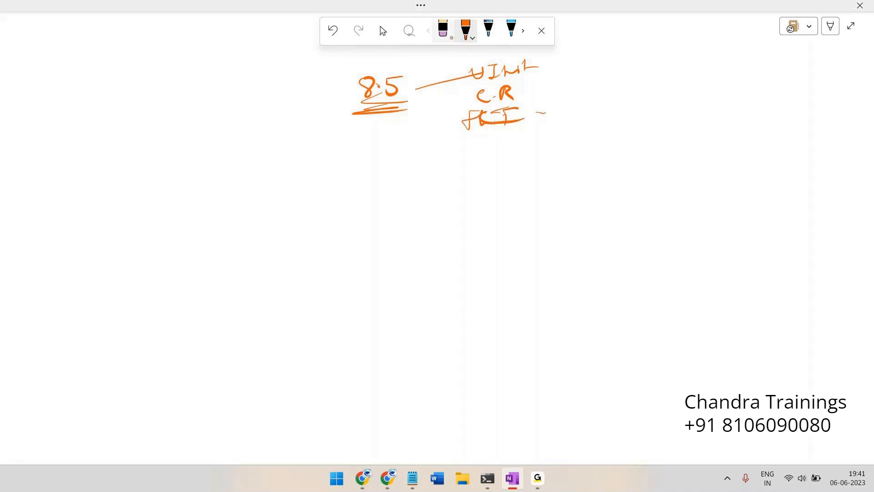
mouse_move(471, 83)
mouse_down()
mouse_move(544, 61)
mouse_move(450, 71)
mouse_move(551, 70)
mouse_move(505, 84)
mouse_up()
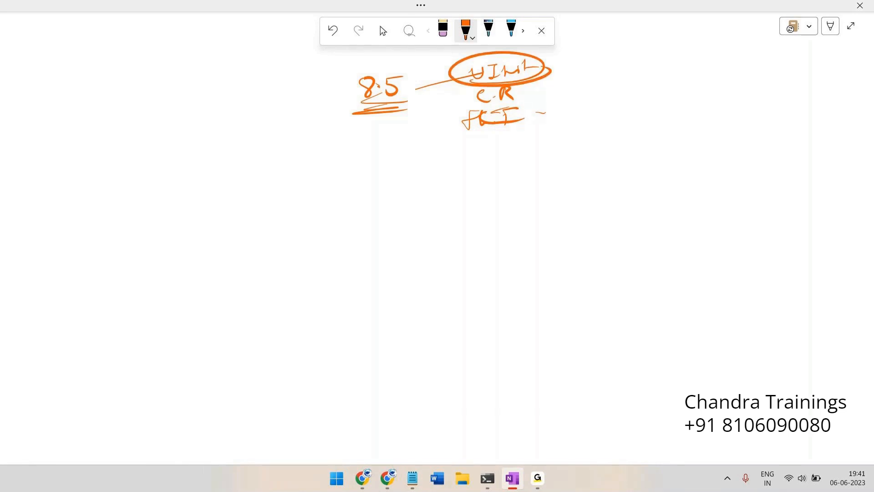
mouse_move(523, 58)
mouse_down()
mouse_move(448, 68)
mouse_move(500, 58)
mouse_up()
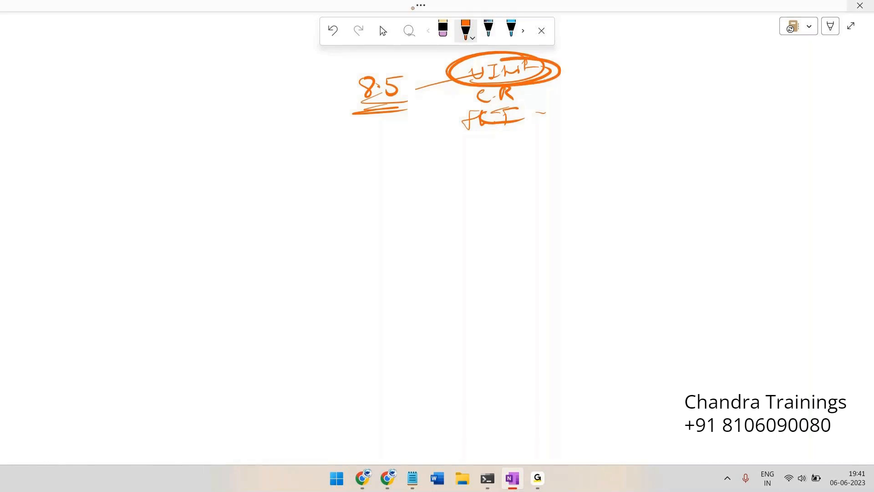
mouse_move(171, 176)
mouse_down()
mouse_move(184, 183)
mouse_move(230, 171)
mouse_up()
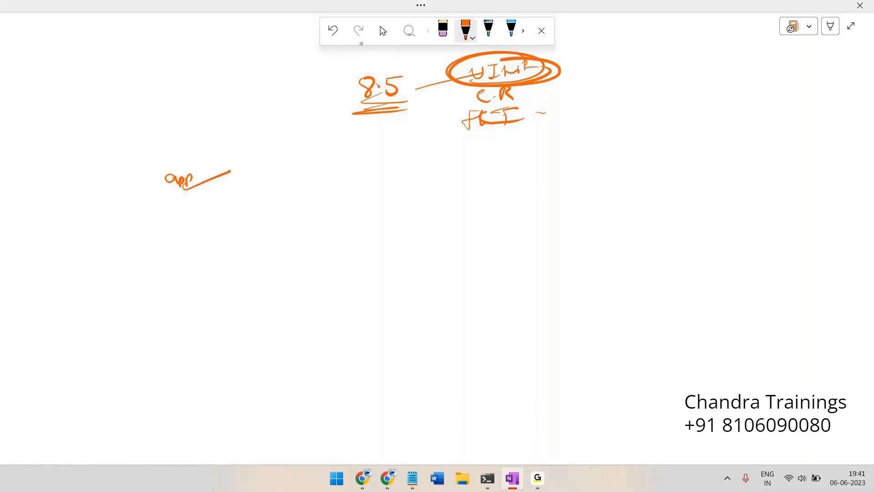
Show the new user's role choices in Pega, including Cosmos authors, then return to OneNote
key(alt+Tab)
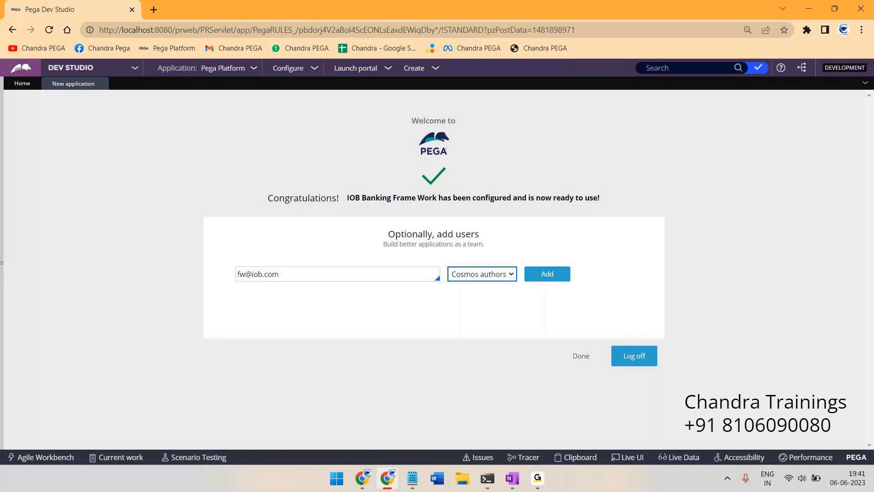
click(477, 275)
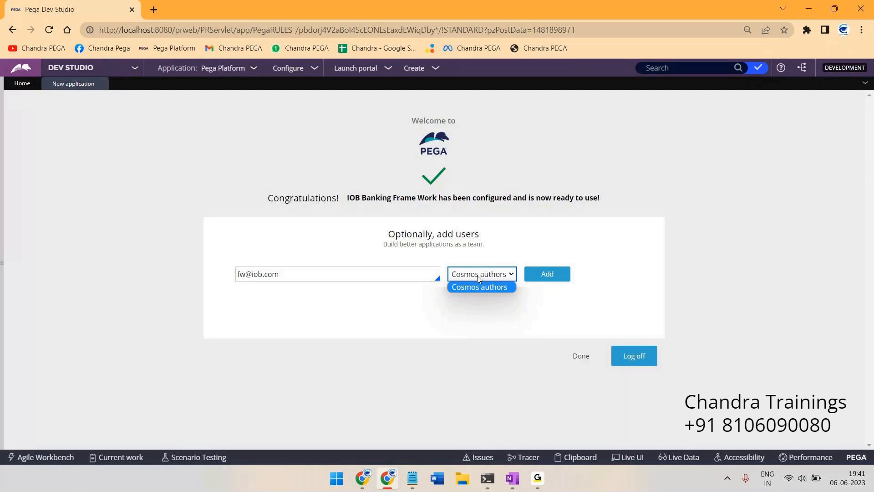
key(alt+Tab)
Write UIkit with an arrow to admin and auth, box the C.R note, and add Author
drag(268, 157, 280, 158)
mouse_move(286, 156)
mouse_down()
mouse_move(297, 154)
mouse_move(291, 170)
mouse_move(374, 165)
mouse_move(364, 172)
mouse_move(421, 146)
mouse_move(462, 159)
mouse_up()
drag(416, 176, 463, 185)
drag(479, 145, 477, 211)
mouse_move(465, 89)
mouse_down()
mouse_move(524, 86)
mouse_move(546, 124)
mouse_move(518, 129)
mouse_move(460, 89)
mouse_up()
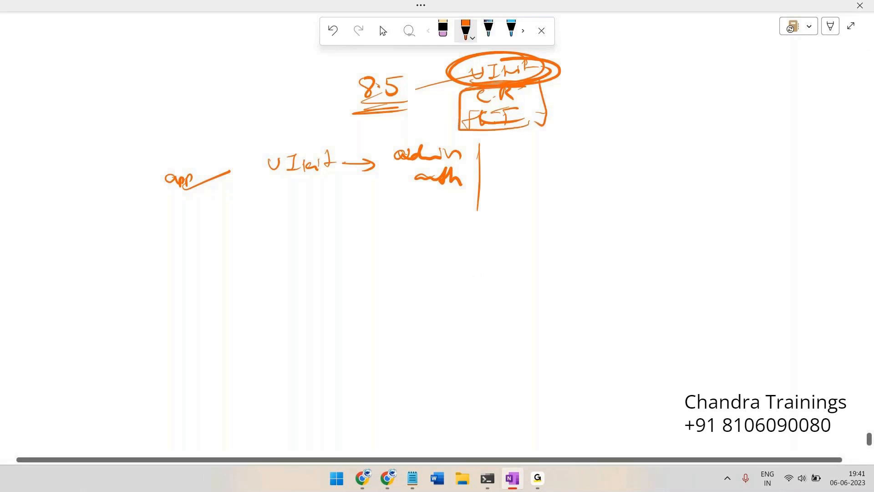
mouse_move(551, 148)
mouse_down()
mouse_move(556, 138)
mouse_move(590, 146)
mouse_up()
drag(596, 145, 607, 145)
drag(557, 159, 608, 156)
drag(572, 162, 614, 160)
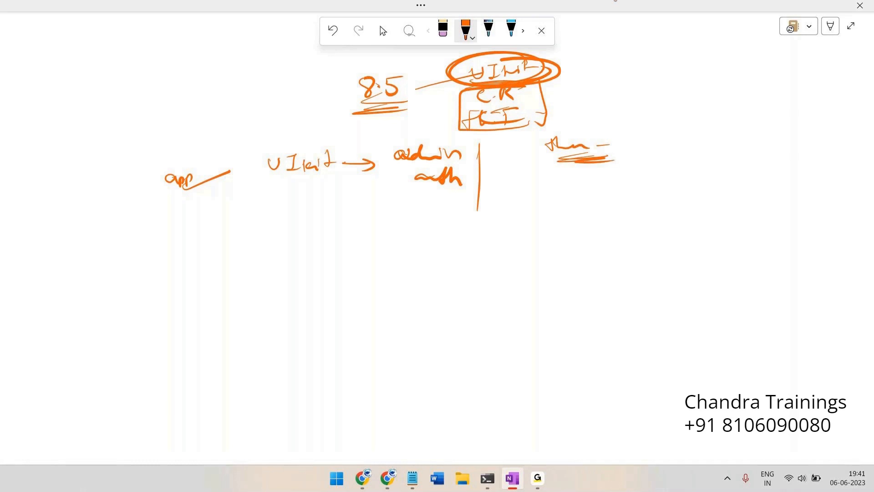
mouse_move(565, 202)
mouse_down()
mouse_move(617, 200)
mouse_move(645, 186)
mouse_up()
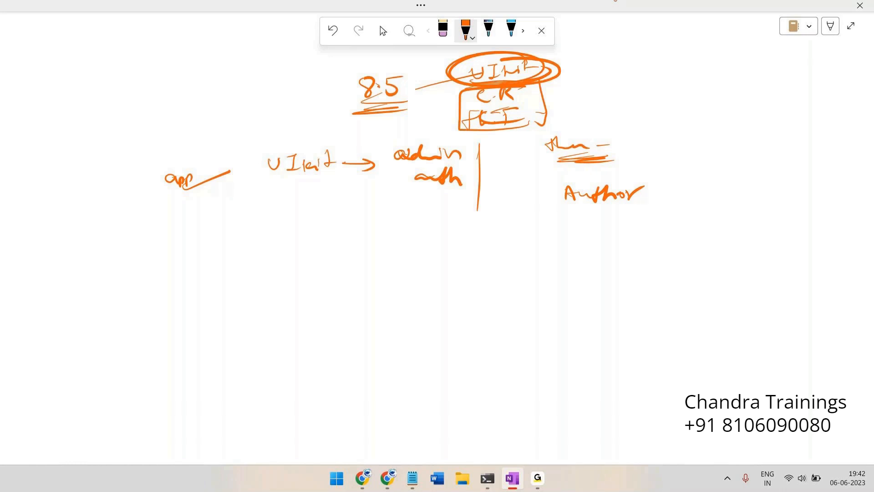
Circle UIkit, strike through the admin and auth notes, and underline Author
key(alt+Tab)
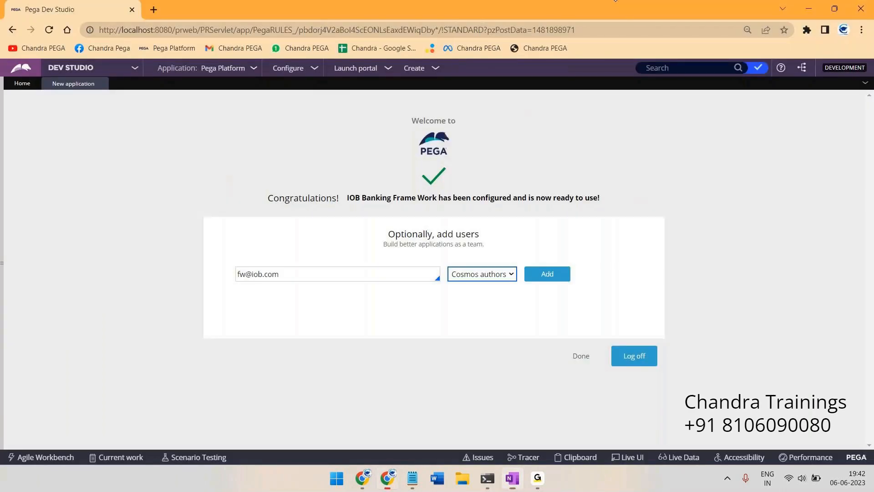
key(alt+Tab)
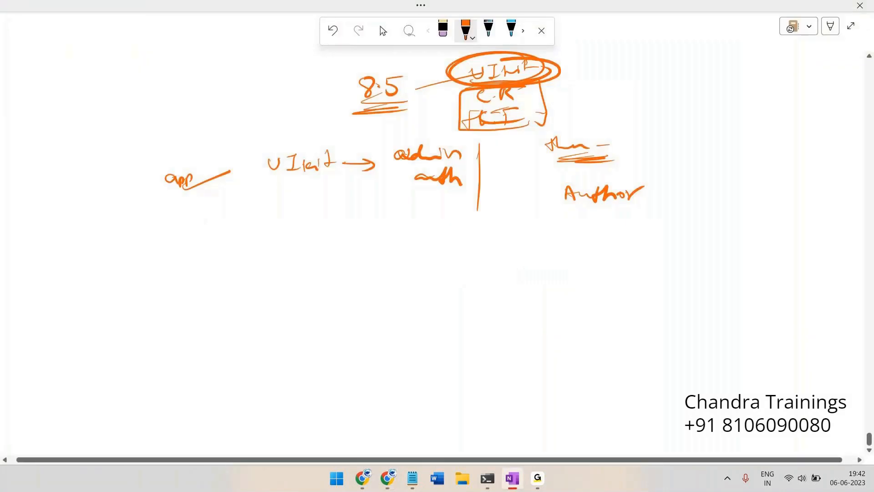
drag(288, 131, 276, 137)
drag(428, 157, 460, 134)
drag(427, 184, 467, 173)
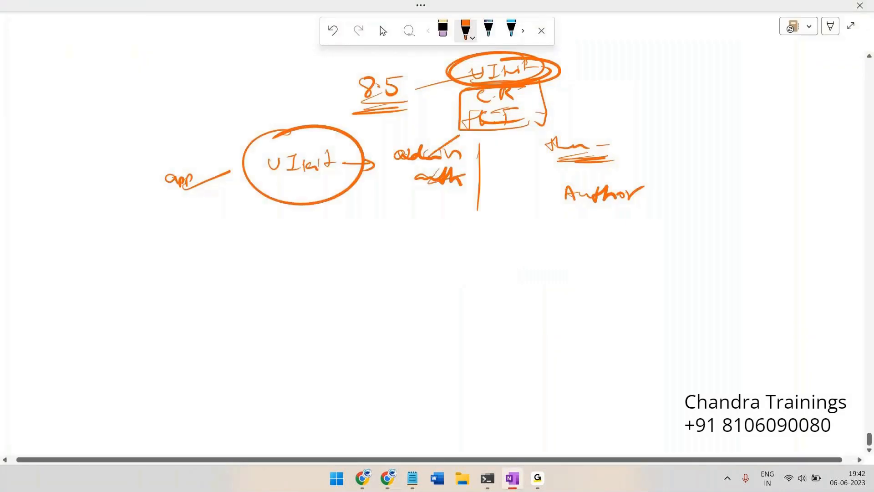
mouse_move(564, 166)
mouse_down()
mouse_move(644, 128)
mouse_move(588, 157)
mouse_up()
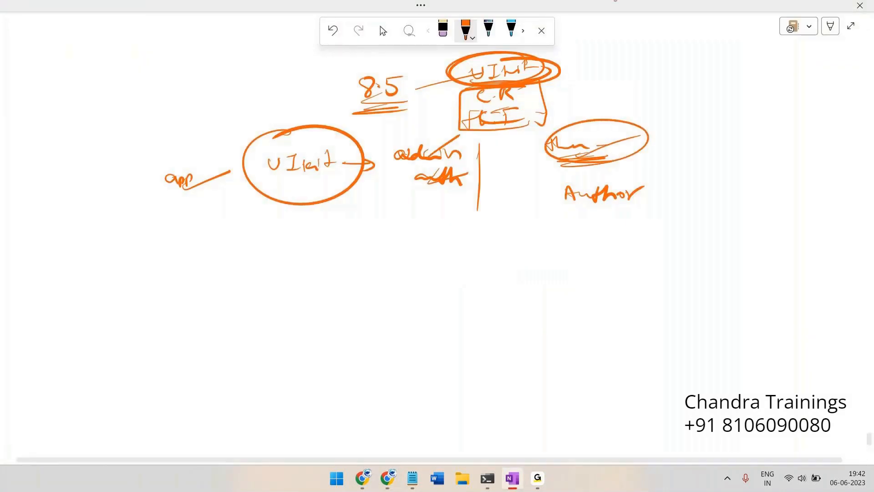
drag(632, 209, 673, 190)
List auth, admin, user and range, cross them out, then erase all ink
mouse_move(39, 71)
mouse_down()
mouse_move(27, 75)
mouse_move(68, 63)
mouse_move(80, 73)
mouse_up()
mouse_move(39, 96)
mouse_down()
mouse_move(28, 106)
mouse_move(106, 95)
mouse_up()
mouse_move(43, 122)
mouse_down()
mouse_move(63, 132)
mouse_move(82, 120)
mouse_up()
drag(44, 148, 87, 145)
mouse_move(89, 147)
mouse_down()
mouse_move(84, 168)
mouse_move(98, 144)
mouse_up()
mouse_move(193, 234)
mouse_down()
mouse_move(485, 284)
mouse_move(680, 268)
mouse_move(742, 191)
mouse_up()
mouse_move(25, 124)
mouse_down()
mouse_move(12, 122)
mouse_move(53, 194)
mouse_move(12, 124)
mouse_move(123, 182)
mouse_up()
drag(104, 115, 41, 215)
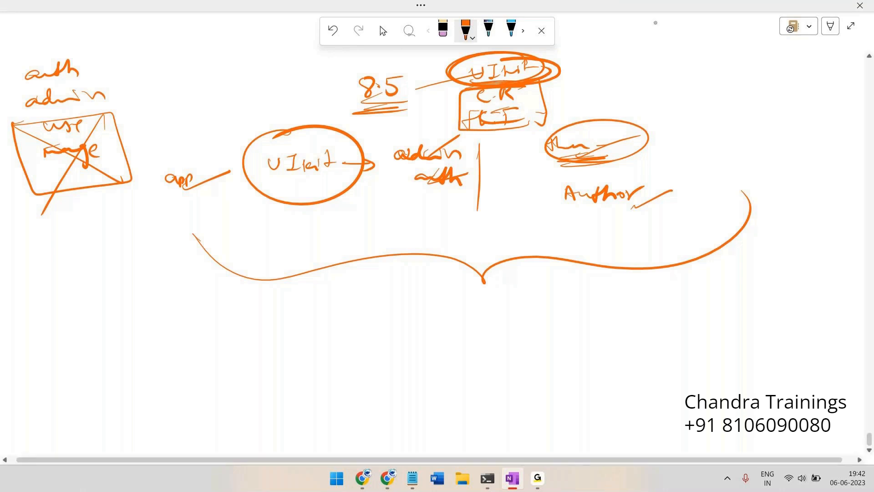
key(ctrl+a)
key(Delete)
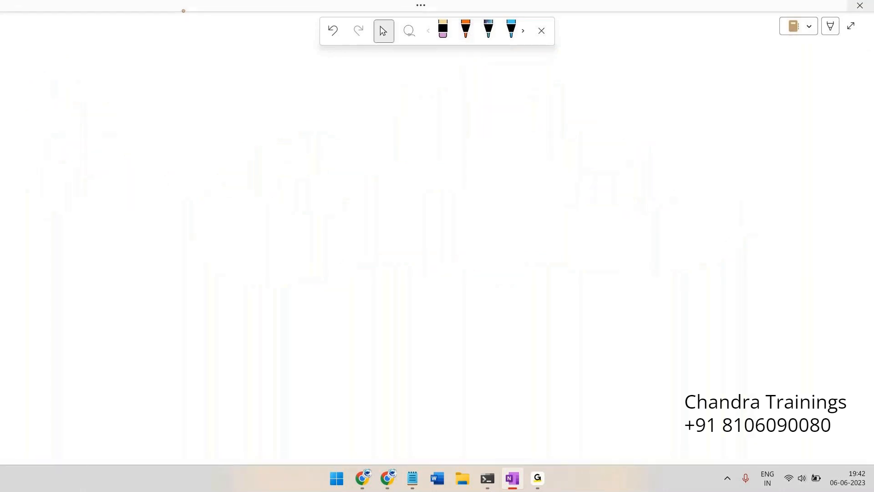
With the orange pen, write a role list: Am, Adn, a third item and M
click(466, 30)
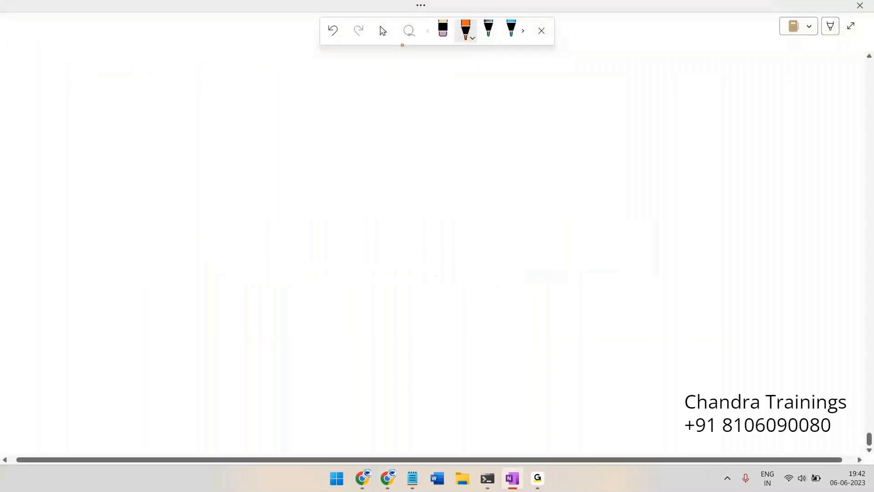
drag(398, 88, 415, 90)
drag(387, 122, 425, 119)
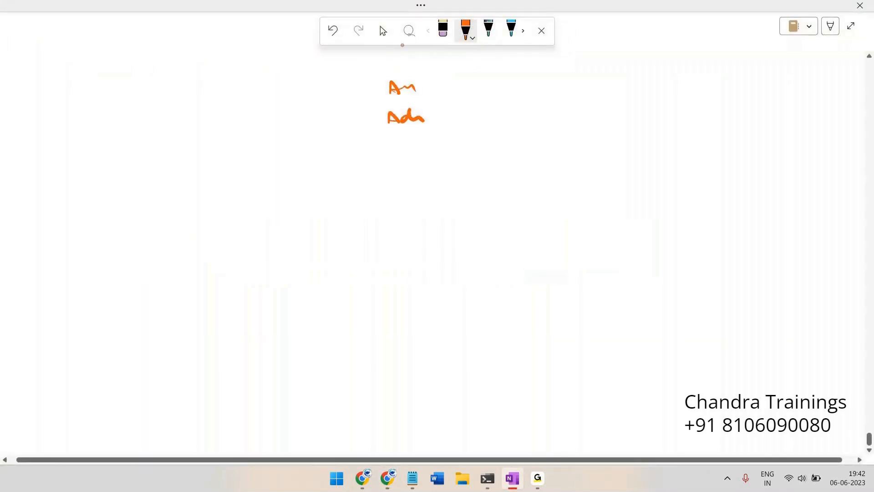
drag(394, 144, 428, 158)
mouse_move(396, 187)
mouse_down()
mouse_move(416, 176)
mouse_move(416, 189)
mouse_up()
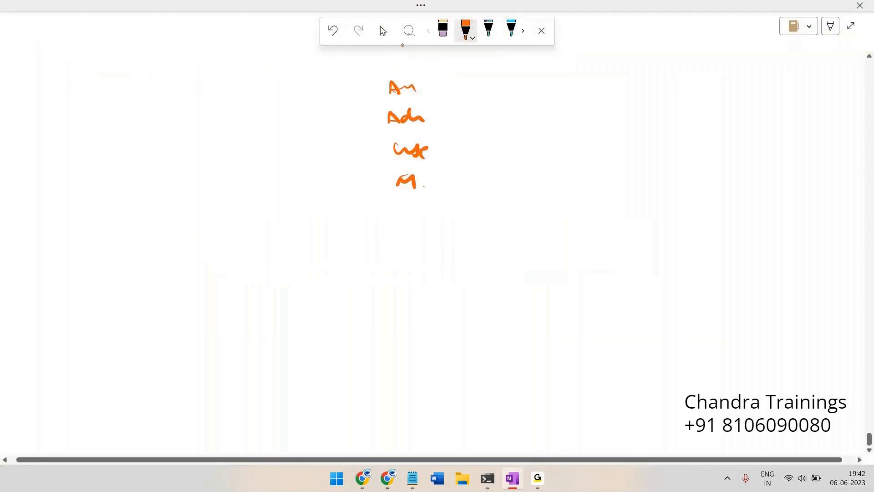
Handwrite the user's e-mail, circle it, and draw an arrow from it to Cust
drag(184, 97, 249, 105)
mouse_move(250, 101)
mouse_down()
mouse_move(289, 97)
mouse_move(192, 123)
mouse_move(233, 81)
mouse_move(224, 84)
mouse_up()
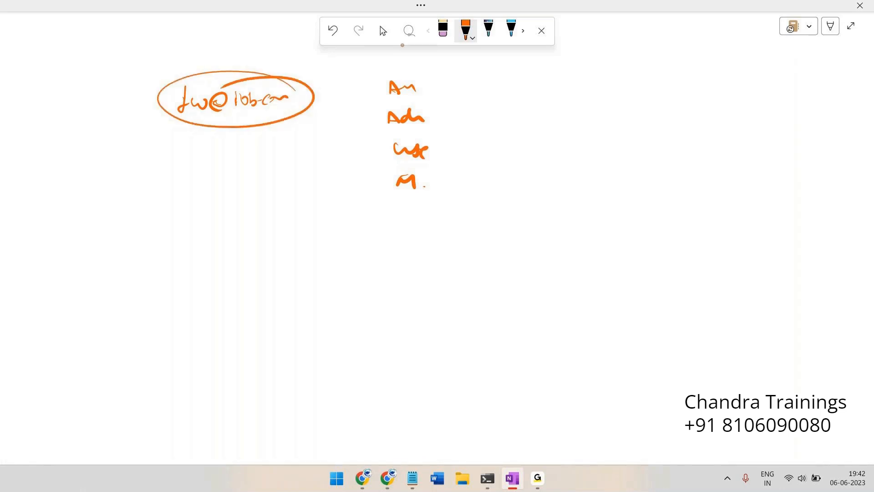
mouse_move(306, 100)
mouse_down()
mouse_move(386, 157)
mouse_move(372, 167)
mouse_up()
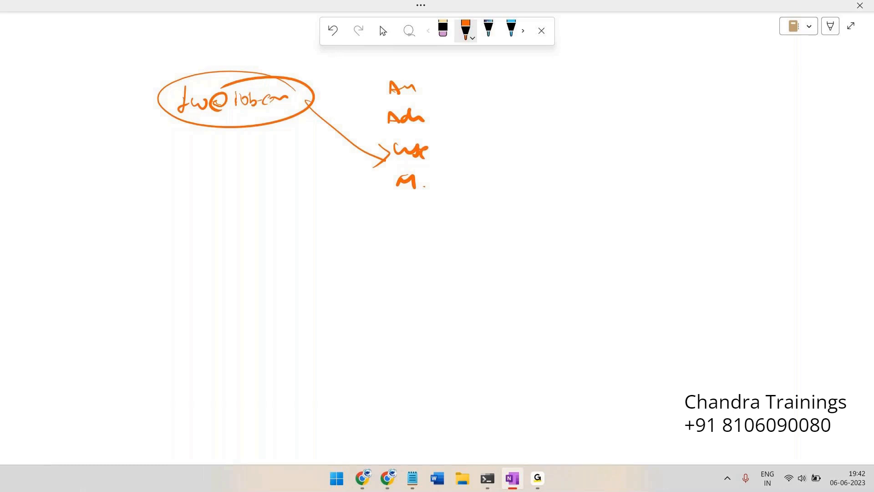
mouse_move(358, 149)
mouse_down()
mouse_move(395, 157)
mouse_move(387, 161)
mouse_up()
mouse_move(260, 71)
mouse_down()
mouse_move(253, 127)
mouse_move(196, 93)
mouse_up()
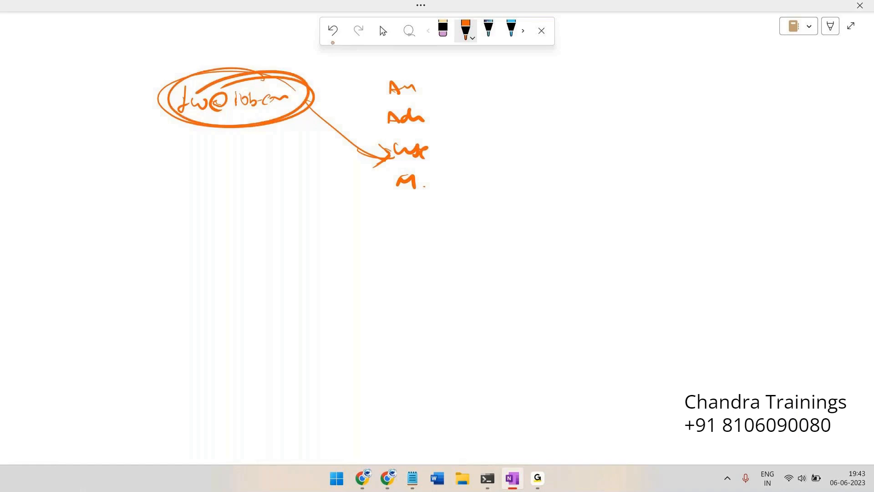
mouse_move(320, 105)
mouse_down()
mouse_move(352, 142)
mouse_move(406, 169)
mouse_up()
Sketch a headed box with notes at the right and ring the e-mail with a larger ellipse
mouse_move(637, 100)
mouse_down()
mouse_move(776, 177)
mouse_move(644, 98)
mouse_move(672, 98)
mouse_up()
mouse_move(656, 86)
mouse_down()
mouse_move(655, 71)
mouse_move(681, 81)
mouse_up()
drag(686, 87, 706, 78)
mouse_move(658, 109)
mouse_down()
mouse_move(762, 112)
mouse_move(656, 112)
mouse_move(675, 101)
mouse_move(697, 108)
mouse_up()
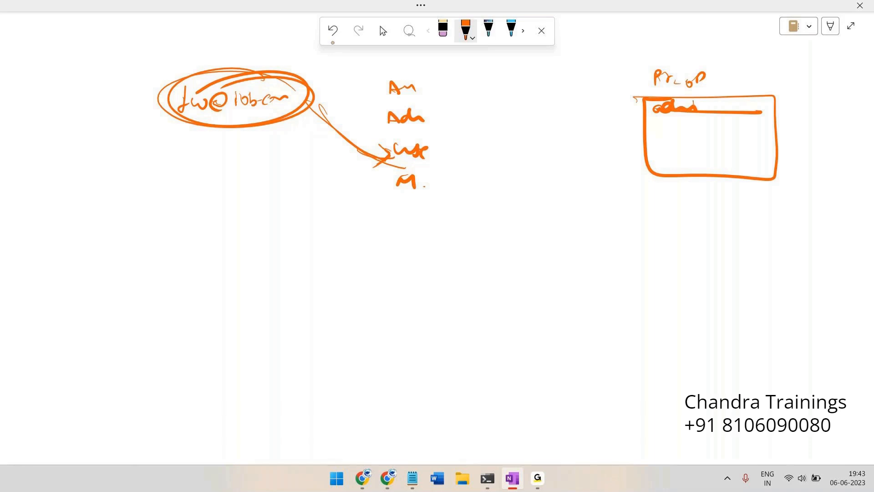
mouse_move(278, 80)
mouse_down()
mouse_move(214, 137)
mouse_move(291, 80)
mouse_move(184, 136)
mouse_up()
mouse_move(653, 116)
mouse_down()
mouse_move(672, 127)
mouse_move(682, 122)
mouse_move(635, 133)
mouse_move(706, 117)
mouse_move(655, 117)
mouse_move(675, 131)
mouse_move(747, 122)
mouse_up()
Draw a rounded user box labelled Ur with an arrow to User Portal
mouse_move(566, 246)
mouse_down()
mouse_move(650, 306)
mouse_move(565, 246)
mouse_move(592, 244)
mouse_up()
drag(580, 260, 597, 260)
mouse_move(586, 279)
mouse_down()
mouse_move(697, 261)
mouse_move(686, 276)
mouse_up()
mouse_move(715, 241)
mouse_down()
mouse_move(729, 250)
mouse_move(756, 246)
mouse_up()
mouse_move(763, 241)
mouse_down()
mouse_move(759, 253)
mouse_move(828, 242)
mouse_move(843, 255)
mouse_up()
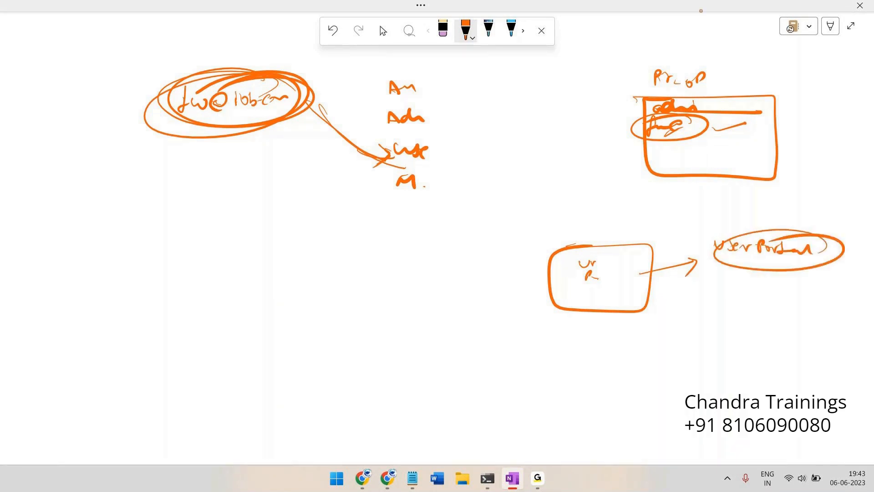
Write the key U — Us, M — Mn, A — Dev at the left
drag(38, 263, 106, 264)
drag(52, 303, 92, 295)
drag(97, 296, 130, 283)
click(134, 283)
mouse_move(67, 329)
mouse_down()
mouse_move(70, 320)
mouse_move(80, 327)
mouse_up()
drag(73, 326, 120, 304)
mouse_move(116, 311)
mouse_down()
mouse_move(143, 316)
mouse_move(157, 306)
mouse_up()
mouse_move(164, 306)
mouse_down()
mouse_move(159, 314)
mouse_move(196, 303)
mouse_up()
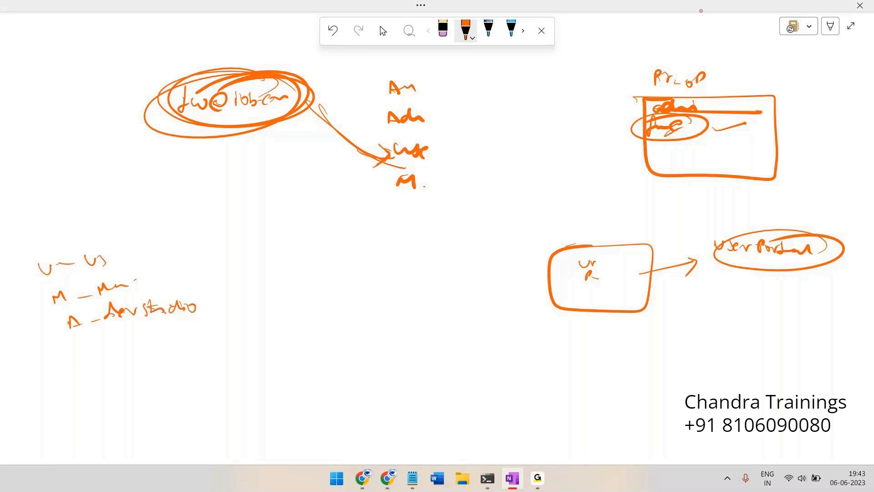
mouse_move(67, 355)
mouse_down()
mouse_move(141, 332)
mouse_move(241, 330)
mouse_up()
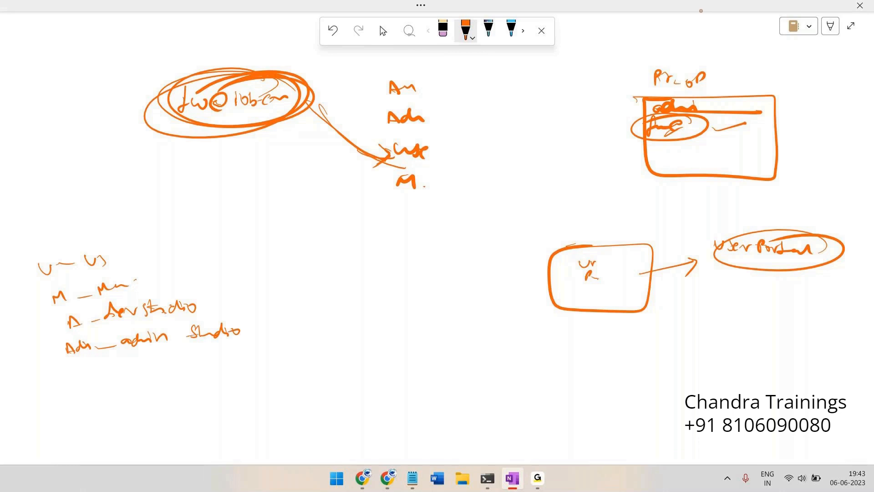
Box the Cust entry and draw an empty rounded rectangle near the notes
drag(399, 136, 429, 134)
mouse_move(372, 137)
mouse_down()
mouse_move(449, 167)
mouse_move(401, 135)
mouse_move(378, 138)
mouse_up()
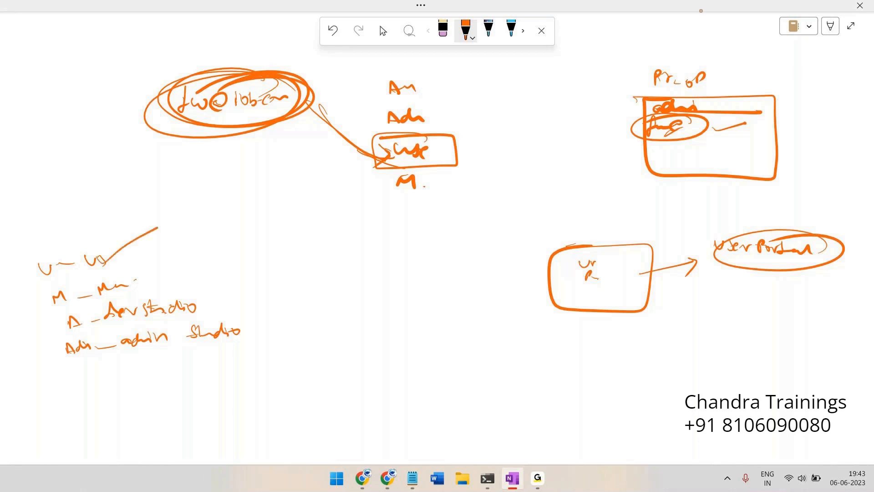
mouse_move(191, 210)
mouse_down()
mouse_move(303, 248)
mouse_move(200, 262)
mouse_move(186, 210)
mouse_move(246, 198)
mouse_up()
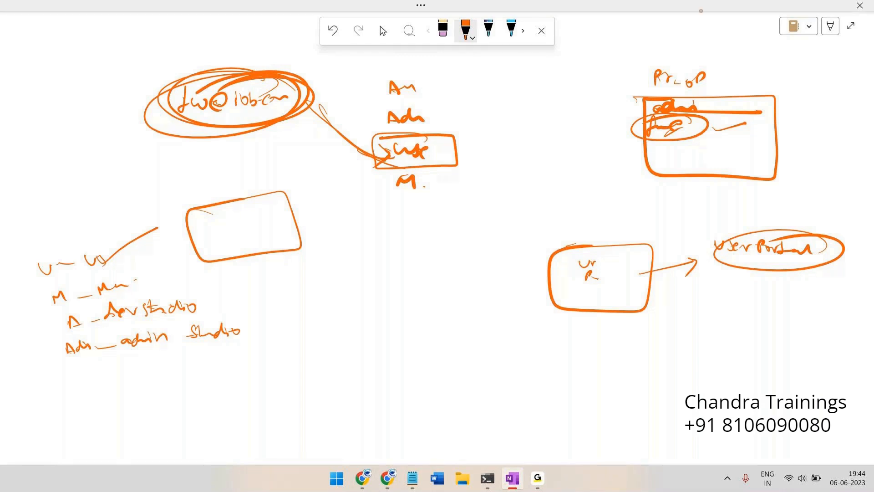
Draw a stick figure labelled C inside the rectangle and circle the whole figure
drag(222, 206, 222, 215)
mouse_move(223, 215)
mouse_down()
mouse_move(223, 227)
mouse_move(233, 220)
mouse_up()
drag(228, 198, 237, 199)
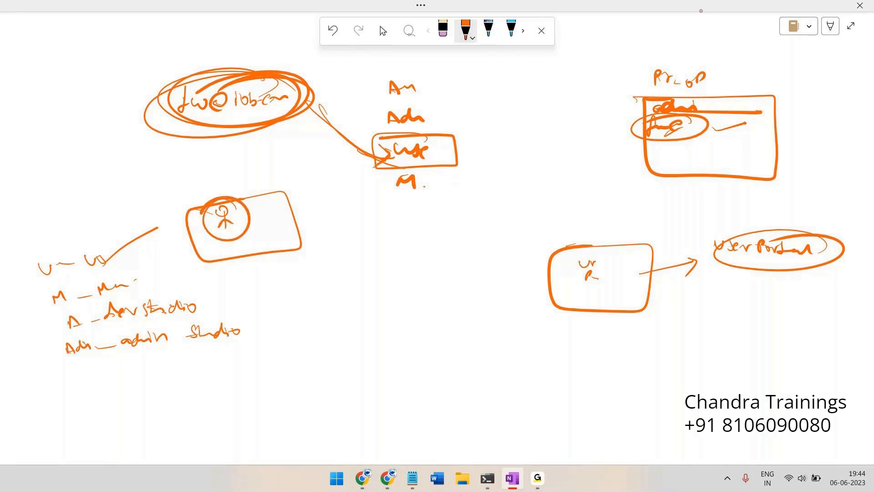
drag(240, 213, 276, 213)
mouse_move(223, 195)
mouse_down()
mouse_move(285, 197)
mouse_move(212, 200)
mouse_up()
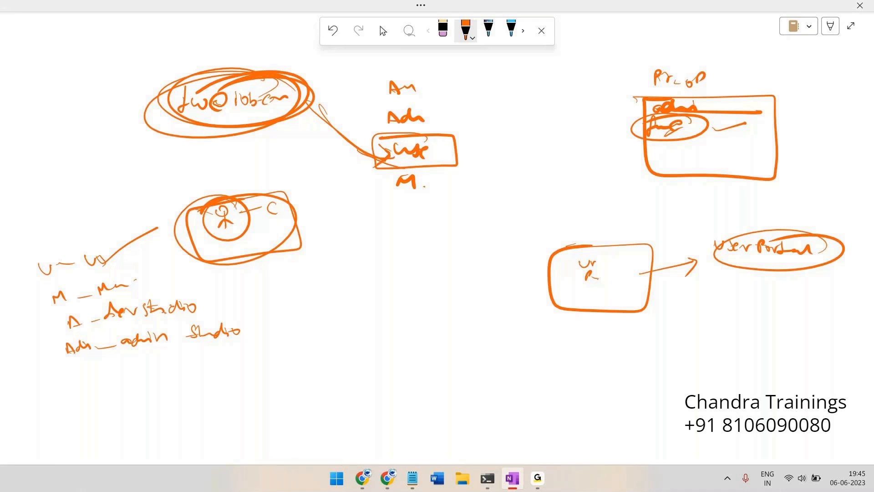
Box Adn with an arrow to a dev note, and add a rectangle around the circled e-mail
mouse_move(425, 101)
mouse_down()
mouse_move(365, 106)
mouse_move(475, 111)
mouse_move(374, 104)
mouse_up()
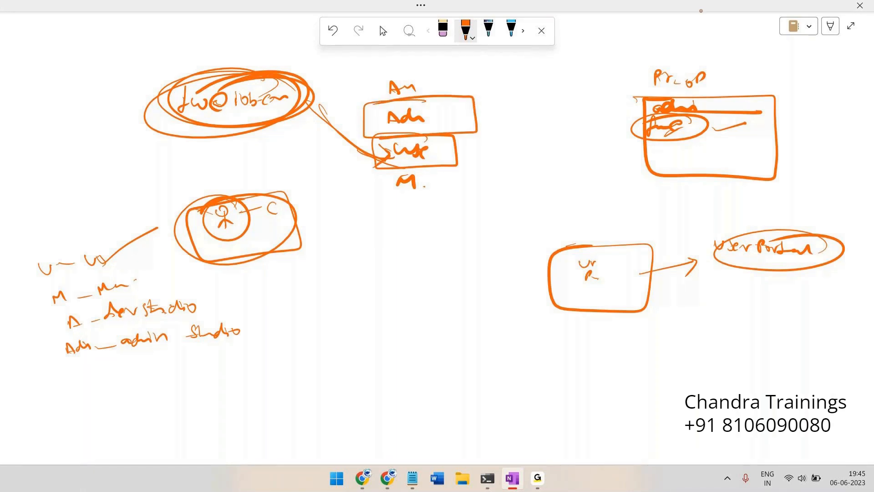
mouse_move(475, 114)
mouse_down()
mouse_move(527, 112)
mouse_move(539, 98)
mouse_move(570, 92)
mouse_up()
mouse_move(531, 73)
mouse_down()
mouse_move(581, 85)
mouse_move(588, 112)
mouse_move(546, 68)
mouse_up()
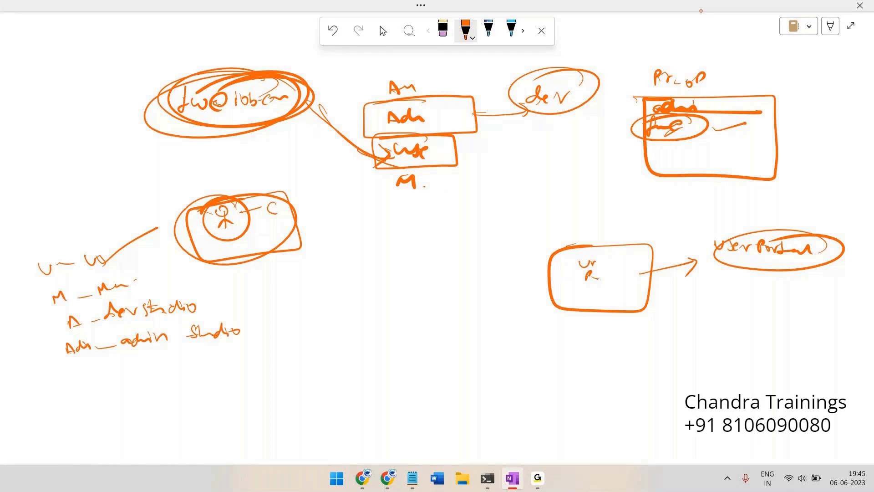
mouse_move(214, 80)
mouse_down()
mouse_move(147, 148)
mouse_move(317, 131)
mouse_move(307, 71)
mouse_move(288, 72)
mouse_up()
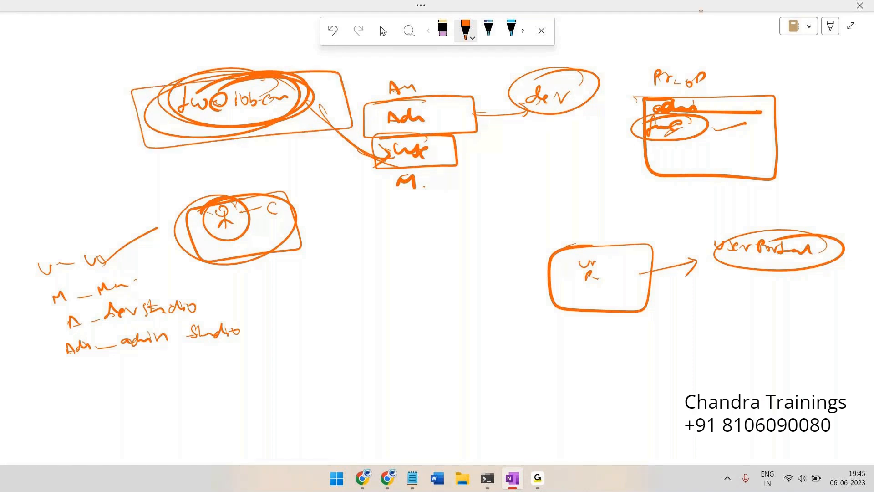
key(alt+Tab)
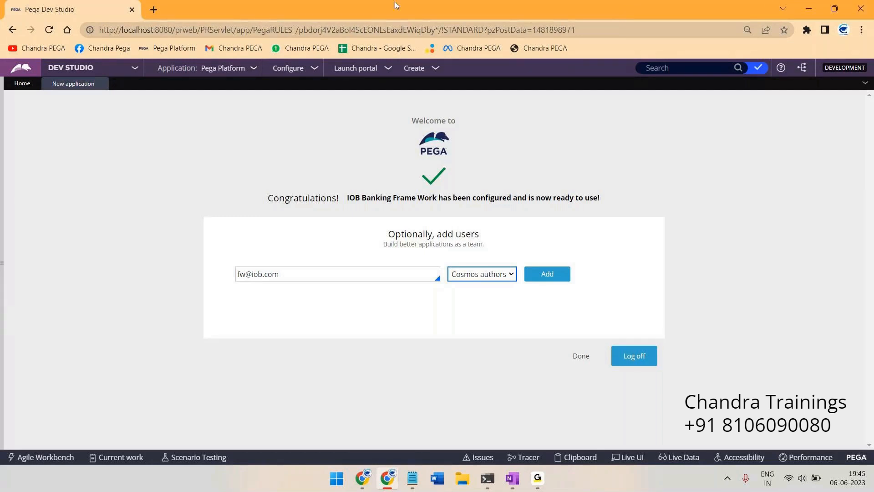
Leave the entered user e-mail unchanged in Pega Dev Studio and return to OneNote
drag(240, 268, 300, 275)
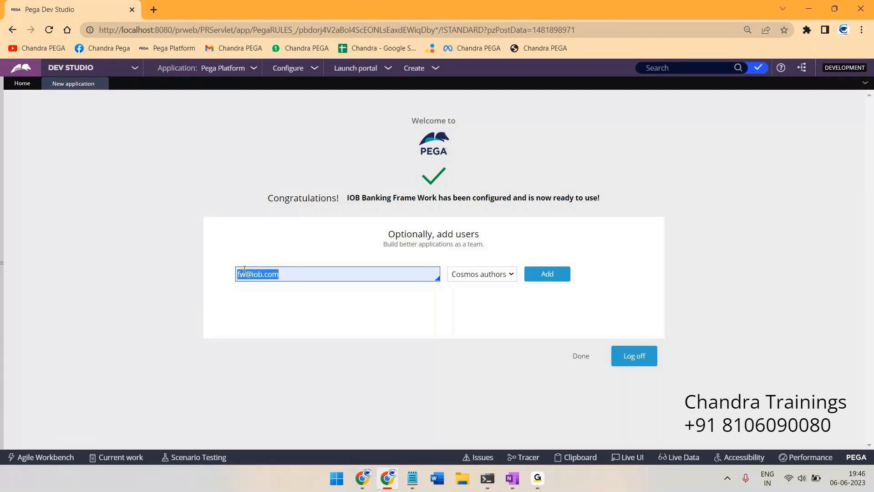
click(301, 273)
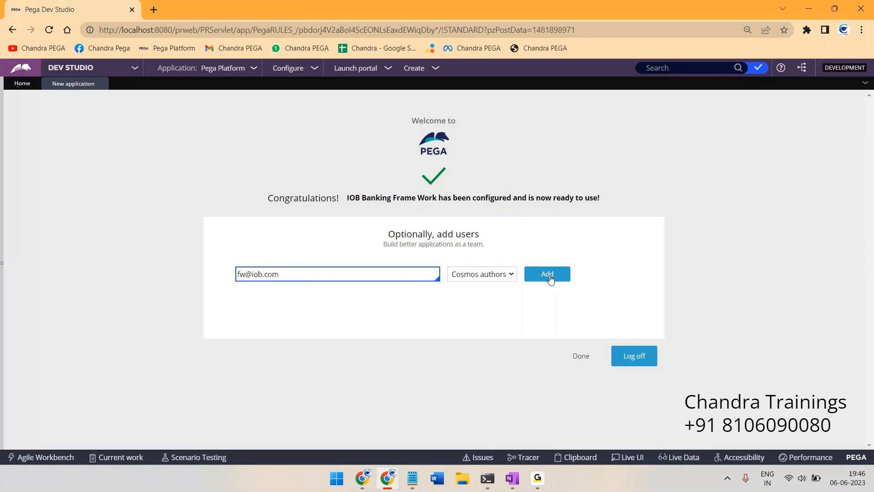
key(alt+Tab)
Write an underlined Add with Creat beneath it, and draw a rounded box labelled Pr
mouse_move(97, 68)
mouse_down()
mouse_move(132, 44)
mouse_move(136, 71)
mouse_up()
drag(95, 94, 97, 103)
drag(101, 97, 135, 98)
mouse_move(279, 80)
mouse_down()
mouse_move(533, 150)
mouse_move(312, 187)
mouse_move(311, 63)
mouse_up()
drag(322, 63, 338, 54)
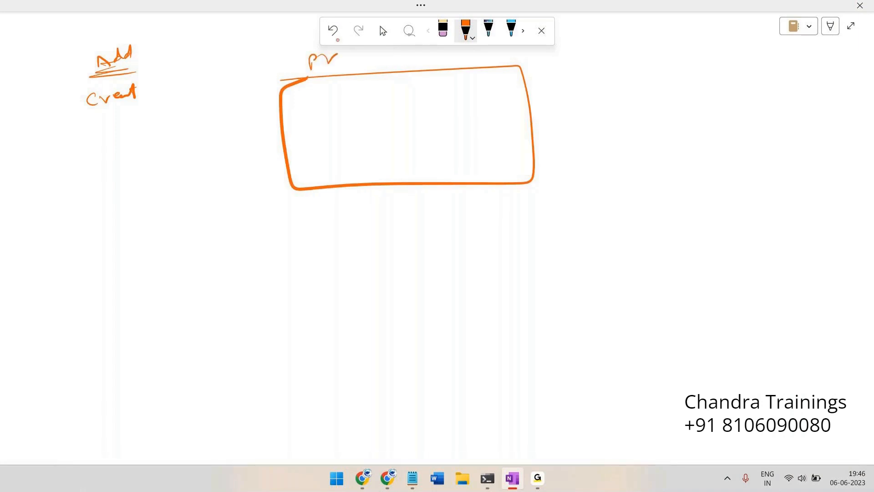
After a quick check of Pega Dev Studio, write the user's email in OneNote's box
key(alt+Tab)
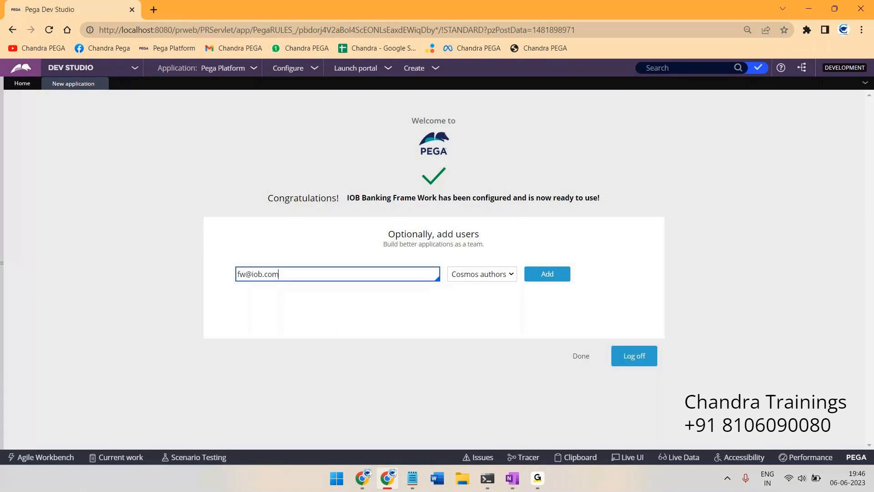
key(alt+Tab)
mouse_move(286, 97)
mouse_down()
mouse_move(284, 114)
mouse_move(316, 102)
mouse_up()
mouse_move(319, 103)
mouse_down()
mouse_move(327, 99)
mouse_move(320, 111)
mouse_up()
drag(329, 105, 342, 108)
Draw column dividers, write Auth and Fw, and scribble and circle a placeholder password
drag(346, 77, 344, 197)
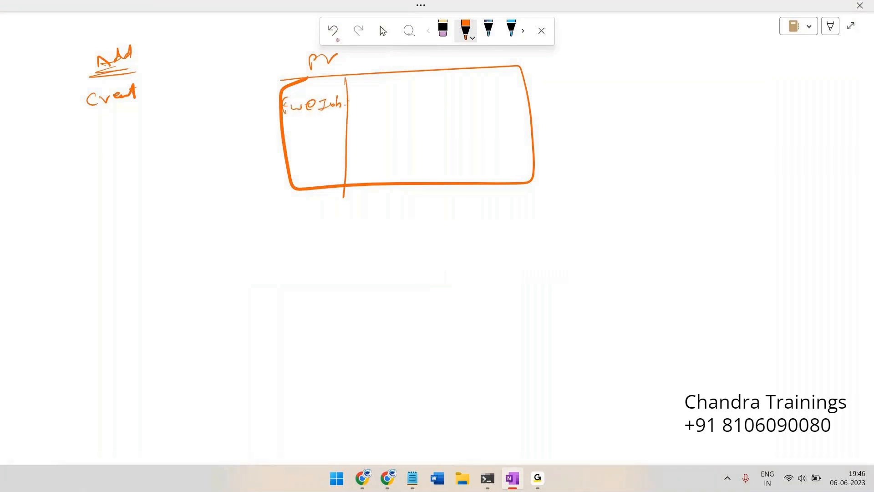
mouse_move(361, 103)
mouse_down()
mouse_move(364, 91)
mouse_move(381, 96)
mouse_move(392, 89)
mouse_move(399, 100)
mouse_up()
drag(405, 64, 401, 169)
mouse_move(413, 88)
mouse_down()
mouse_move(414, 101)
mouse_move(434, 89)
mouse_move(461, 172)
mouse_up()
drag(461, 88, 521, 89)
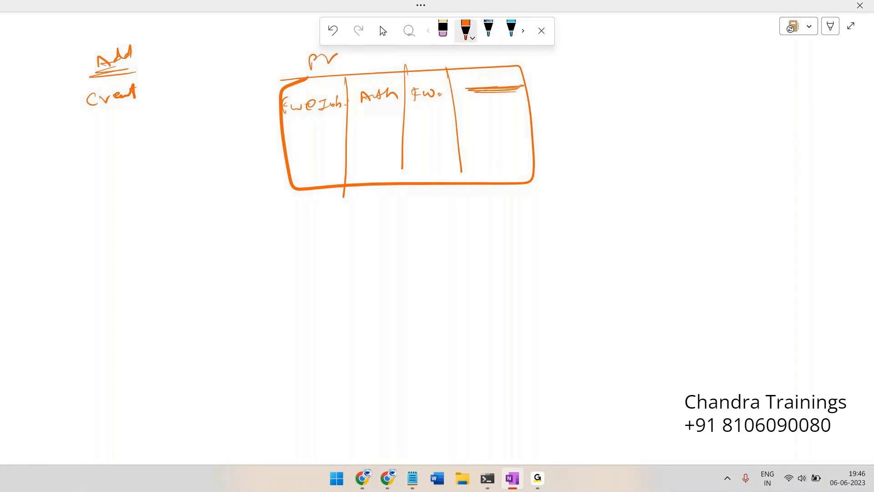
drag(526, 82, 521, 73)
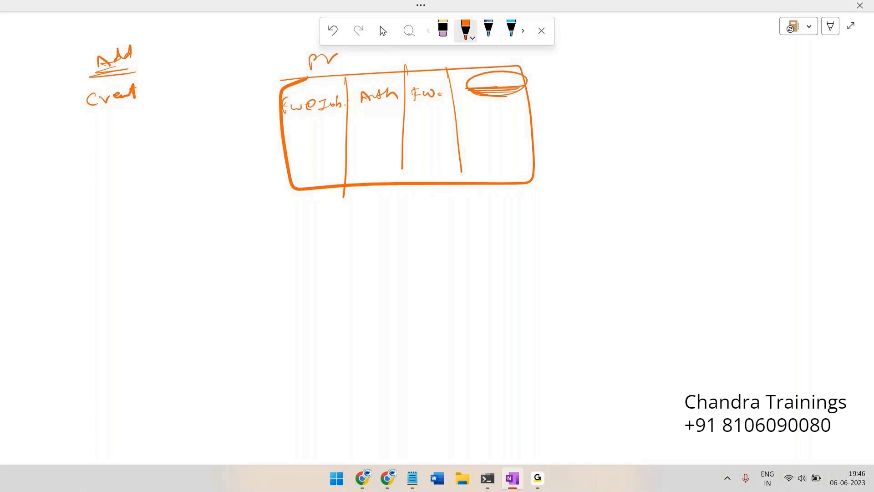
Back in Pega, add the user with the Cosmos authors role and briefly highlight the generated password
key(alt+Tab)
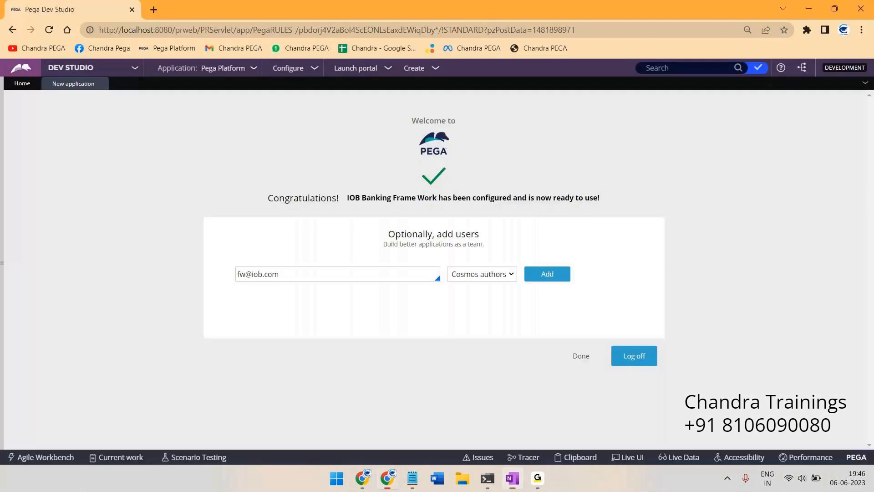
click(548, 275)
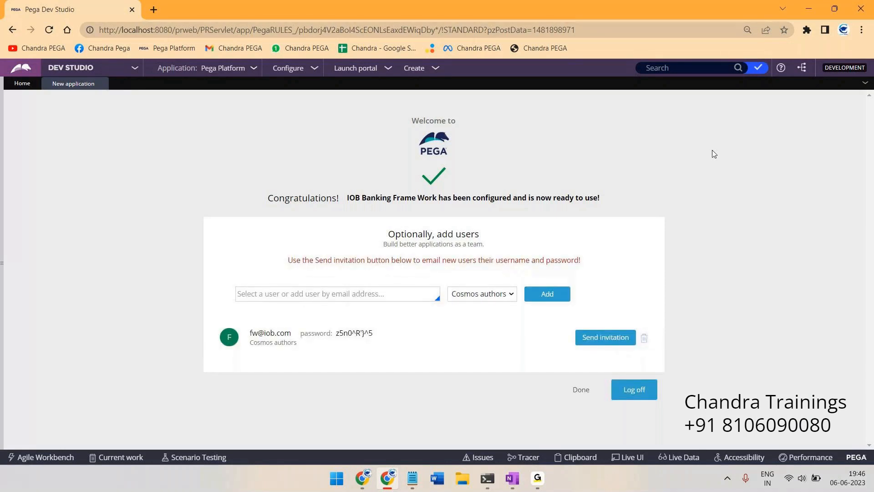
drag(374, 333, 336, 338)
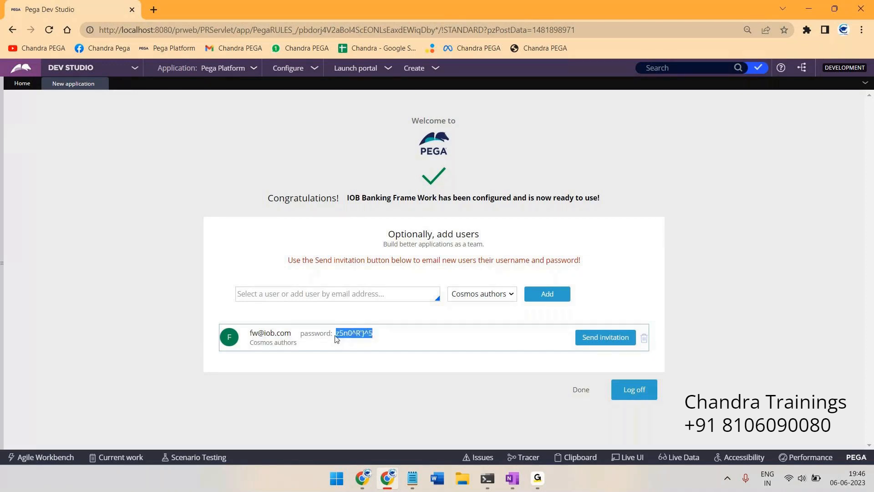
click(397, 340)
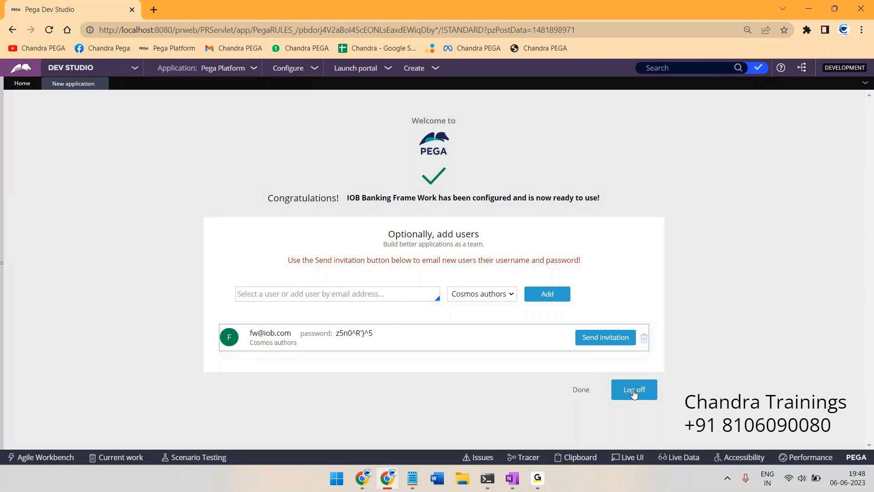
Select the new user's e-mail and password line in the Optionally add users panel
drag(310, 260, 592, 266)
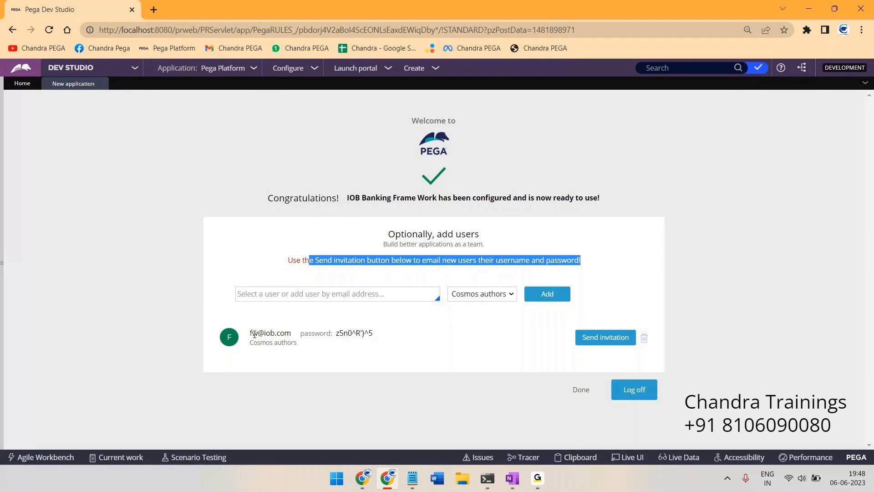
click(385, 336)
drag(385, 335, 250, 333)
key(ctrl+c)
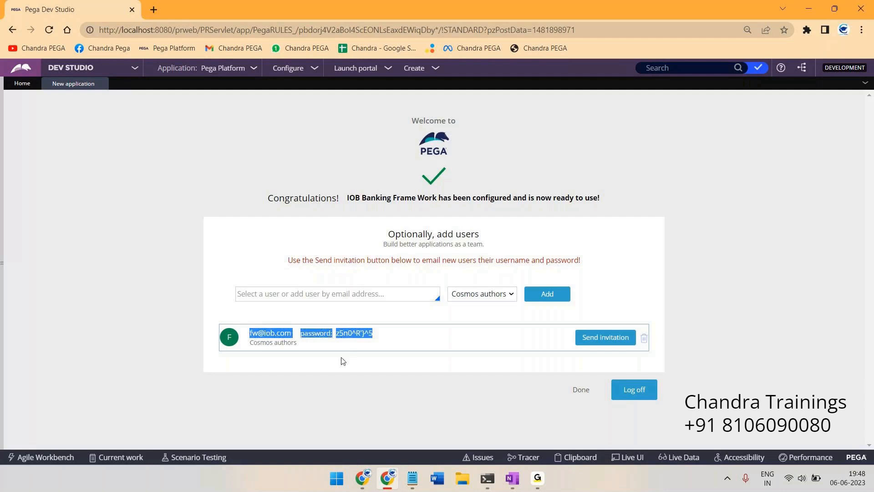
Paste the copied user credentials into a new Notepad note, zoom it in, and return to Pega
click(412, 479)
key(ctrl+v)
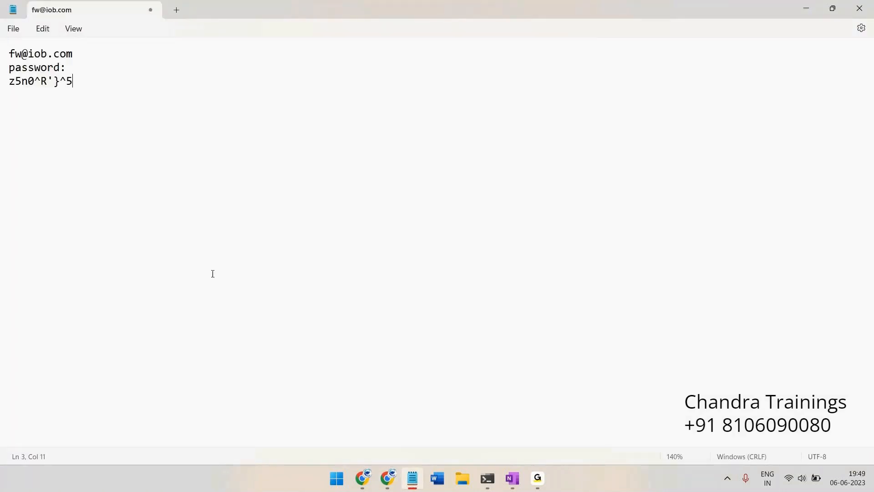
scroll(223, 270, up, 5)
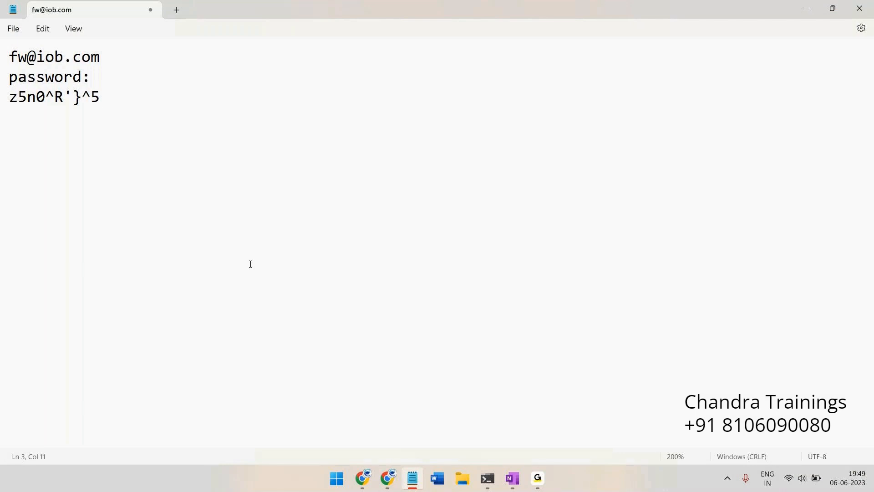
key(alt+Tab)
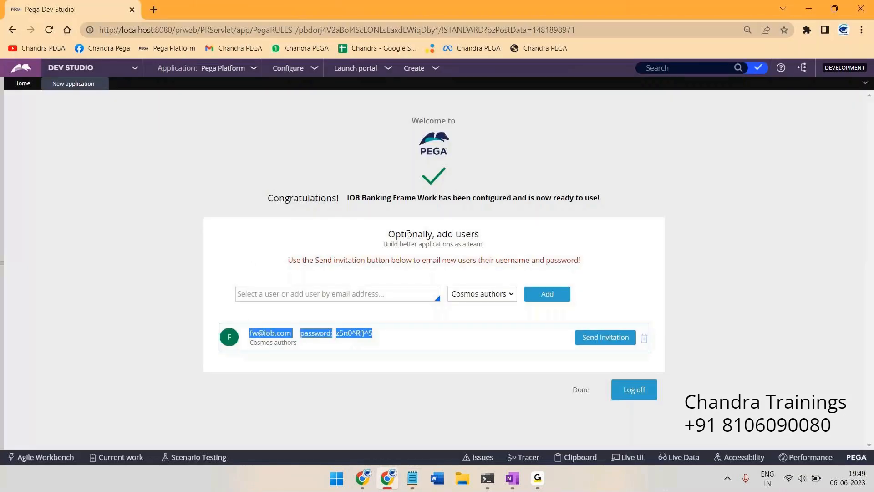
In OneNote, handwrite an underlined orange heading with a short crossed-out note beneath
click(512, 478)
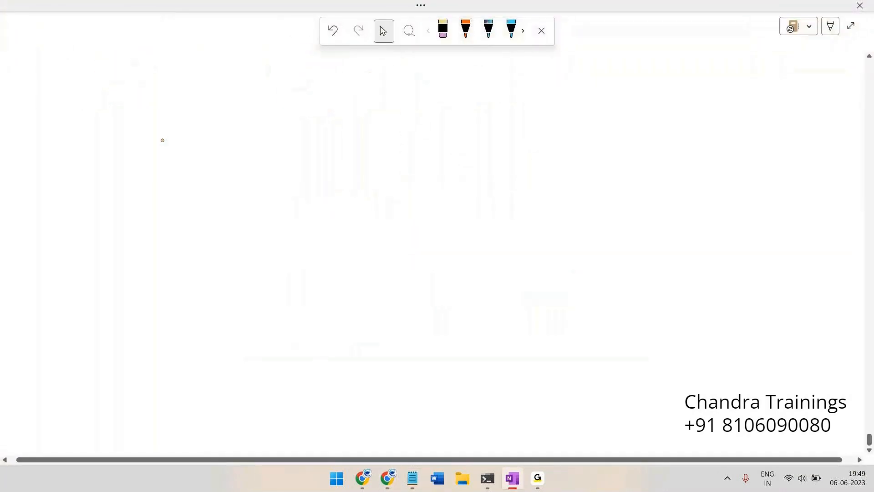
mouse_move(93, 71)
mouse_down()
mouse_move(119, 58)
mouse_move(141, 67)
mouse_up()
mouse_move(156, 52)
mouse_down()
mouse_move(187, 43)
mouse_move(213, 55)
mouse_move(205, 49)
mouse_up()
drag(102, 72, 117, 82)
drag(71, 97, 204, 69)
mouse_move(144, 100)
mouse_down()
mouse_move(139, 113)
mouse_move(152, 107)
mouse_up()
mouse_move(157, 107)
mouse_down()
mouse_move(163, 98)
mouse_move(163, 109)
mouse_up()
mouse_move(120, 113)
mouse_down()
mouse_move(50, 128)
mouse_move(77, 133)
mouse_up()
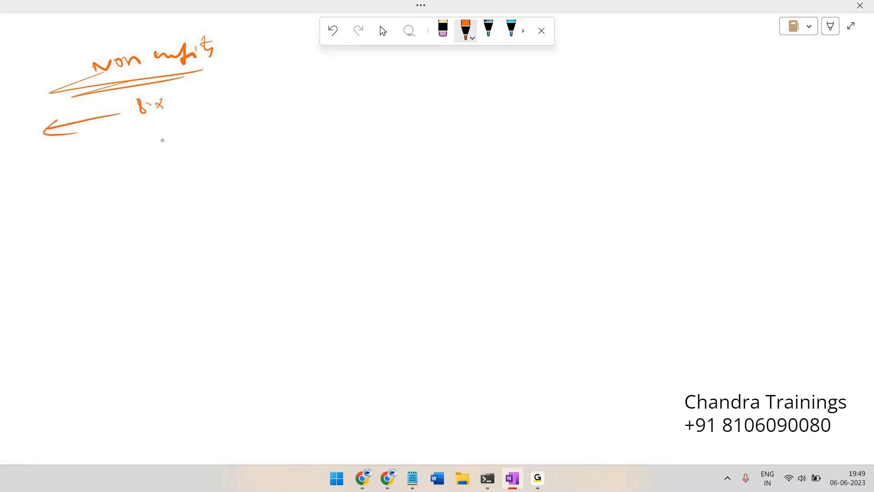
mouse_move(130, 104)
mouse_down()
mouse_move(168, 109)
mouse_move(133, 122)
mouse_up()
mouse_move(68, 111)
mouse_down()
mouse_move(102, 119)
mouse_move(55, 119)
mouse_move(98, 134)
mouse_up()
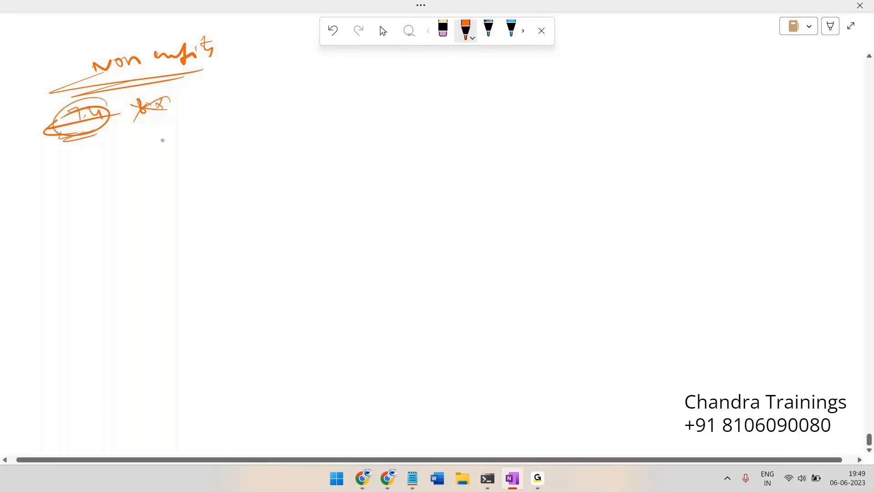
Draw an arrow to OPID and link it to the underlined, boxed user e-mail
mouse_move(98, 119)
mouse_down()
mouse_move(153, 128)
mouse_move(143, 136)
mouse_up()
drag(170, 125, 197, 118)
drag(191, 120, 195, 128)
mouse_move(203, 119)
mouse_down()
mouse_move(206, 129)
mouse_move(223, 109)
mouse_move(145, 137)
mouse_move(222, 107)
mouse_move(308, 92)
mouse_up()
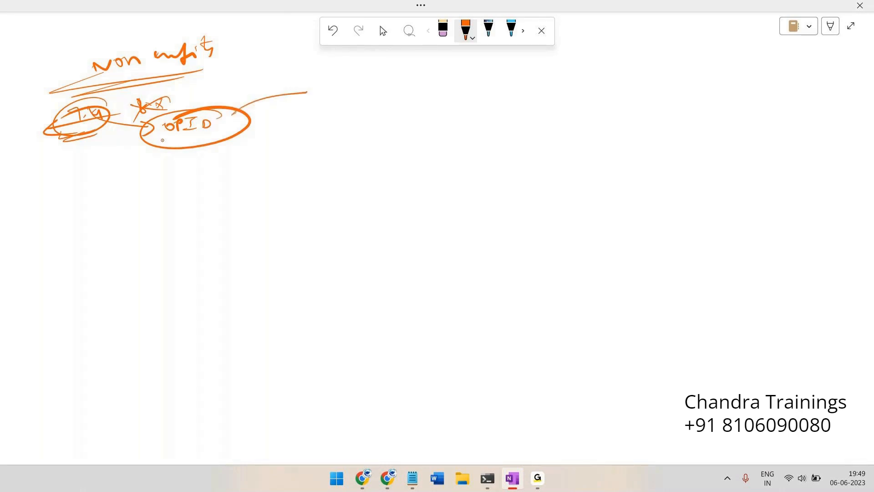
mouse_move(324, 91)
mouse_down()
mouse_move(364, 77)
mouse_move(387, 75)
mouse_move(392, 86)
mouse_move(489, 74)
mouse_move(484, 90)
mouse_up()
click(397, 84)
drag(496, 88, 548, 71)
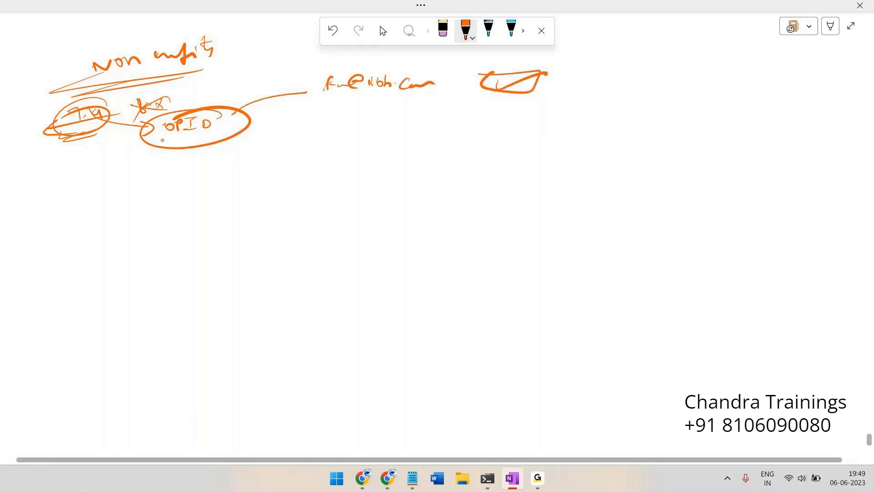
drag(358, 109, 457, 110)
drag(351, 120, 457, 97)
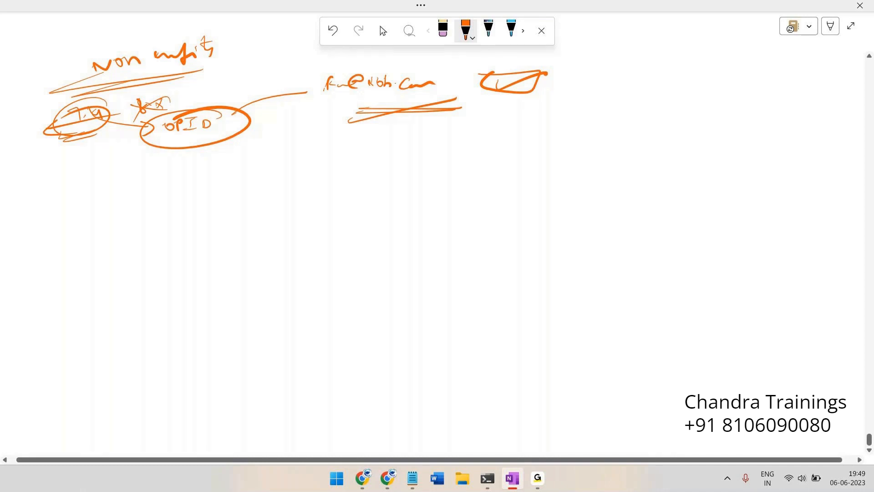
After a glance at Pega, write the word rules at the top right
key(alt+Tab)
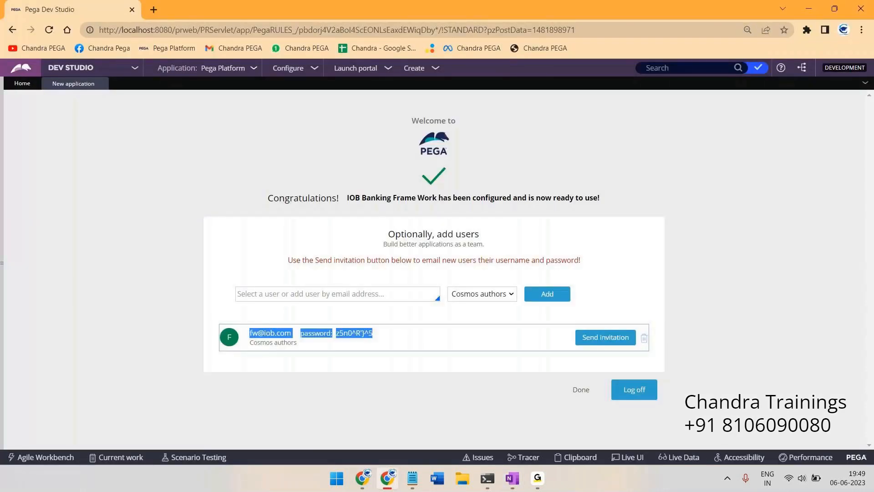
key(alt+Tab)
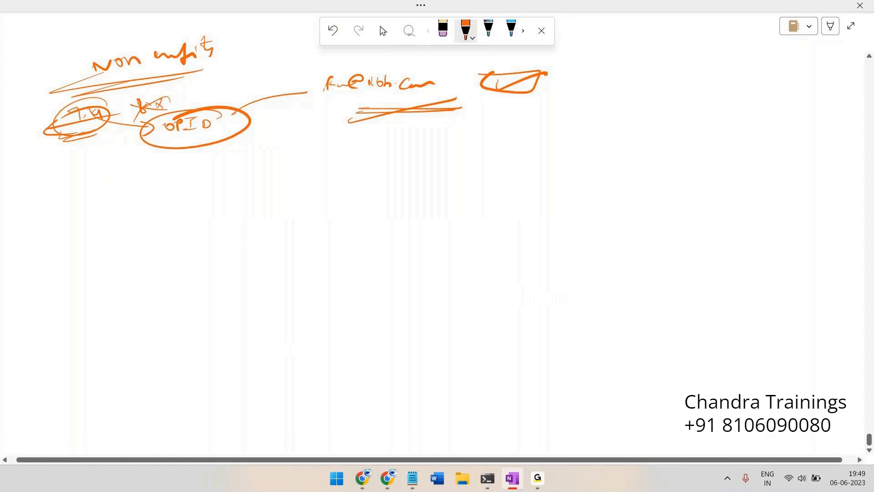
mouse_move(324, 83)
mouse_down()
mouse_move(387, 103)
mouse_move(328, 81)
mouse_up()
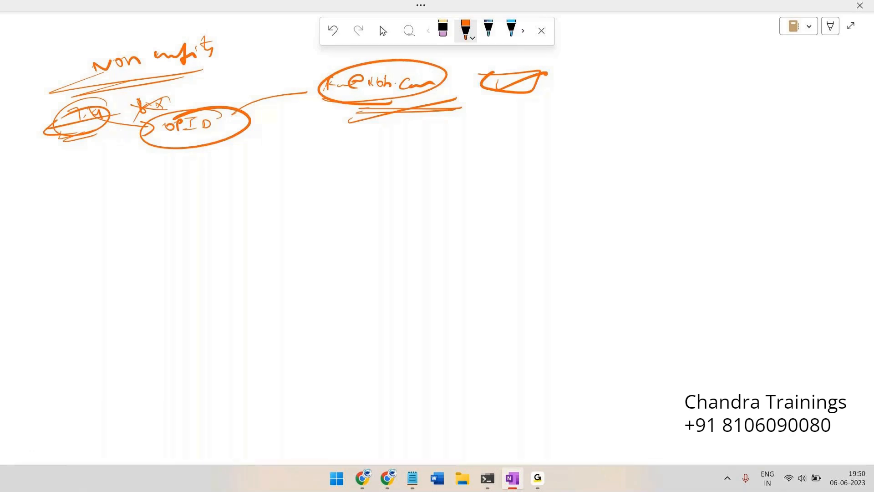
mouse_move(627, 82)
mouse_down()
mouse_move(634, 68)
mouse_move(665, 79)
mouse_move(682, 70)
mouse_move(679, 85)
mouse_up()
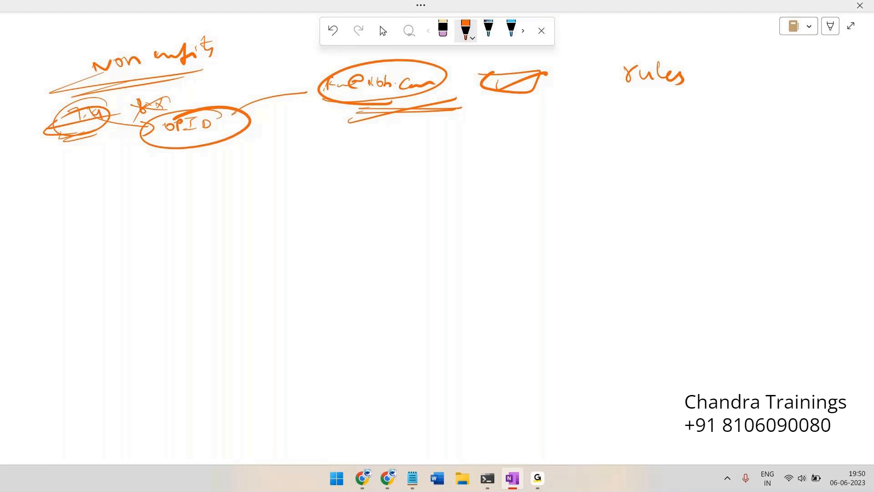
Underline the word rules and put quote marks around it
drag(627, 88, 679, 90)
mouse_move(633, 95)
mouse_down()
mouse_move(682, 89)
mouse_move(701, 75)
mouse_up()
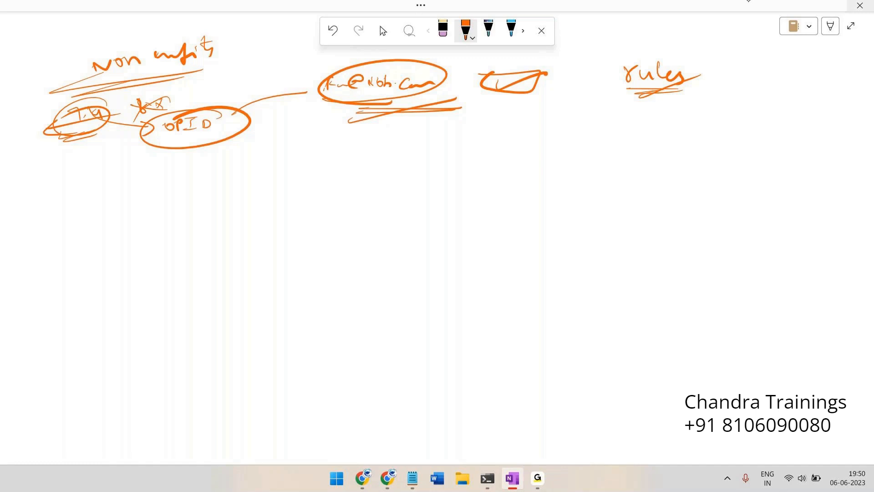
drag(610, 57, 611, 62)
drag(614, 57, 617, 62)
drag(674, 57, 682, 61)
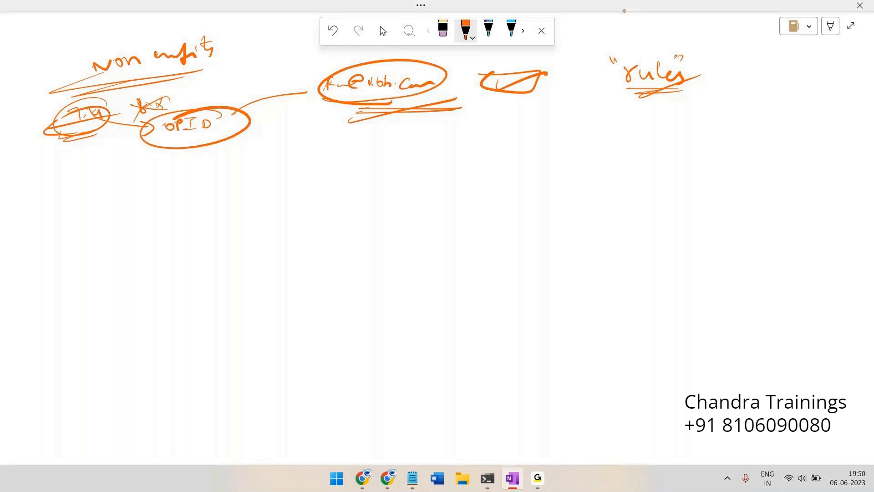
Draw four small circles, each connected by a line to a rounded box on the right
drag(572, 123, 570, 124)
drag(580, 167, 578, 168)
mouse_move(577, 193)
mouse_down()
mouse_move(584, 211)
mouse_move(576, 197)
mouse_up()
drag(580, 223, 585, 234)
mouse_move(650, 165)
mouse_down()
mouse_move(715, 197)
mouse_move(684, 165)
mouse_up()
drag(578, 140, 678, 168)
drag(589, 177, 665, 183)
drag(590, 210, 659, 190)
drag(586, 243, 642, 219)
Add ellipses and a sweeping curve, label the box rules and circle it, then return to Pega
mouse_move(656, 139)
mouse_down()
mouse_move(604, 154)
mouse_move(657, 147)
mouse_up()
mouse_move(643, 176)
mouse_down()
mouse_move(603, 184)
mouse_move(623, 236)
mouse_up()
mouse_move(683, 129)
mouse_down()
mouse_move(750, 233)
mouse_move(656, 130)
mouse_move(725, 108)
mouse_move(726, 120)
mouse_move(746, 102)
mouse_move(774, 117)
mouse_move(685, 145)
mouse_move(774, 149)
mouse_up()
drag(717, 152, 798, 146)
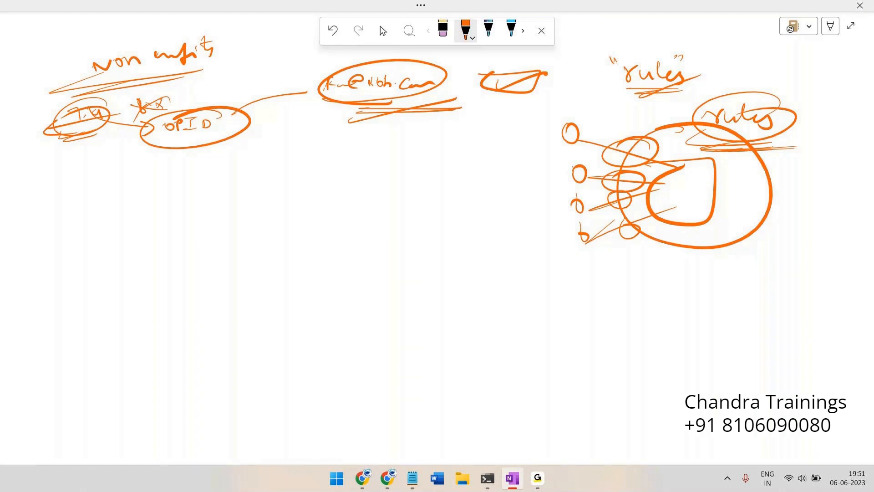
key(alt+Tab)
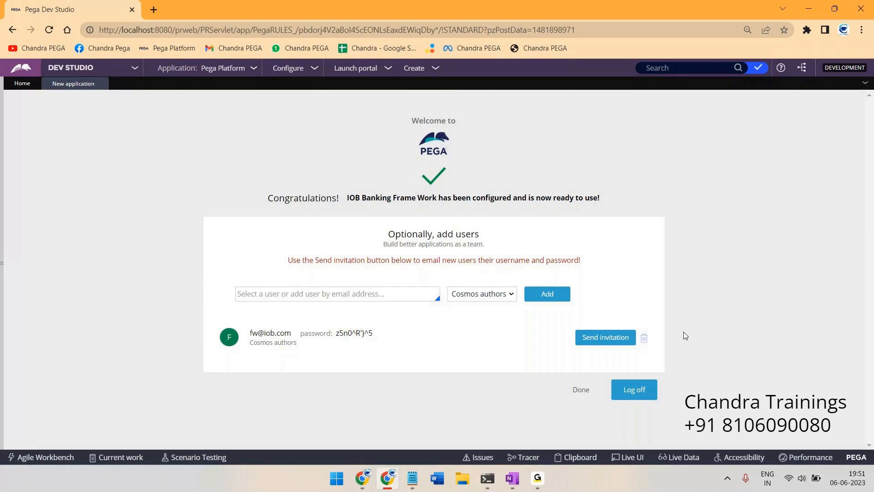
drag(320, 333, 390, 335)
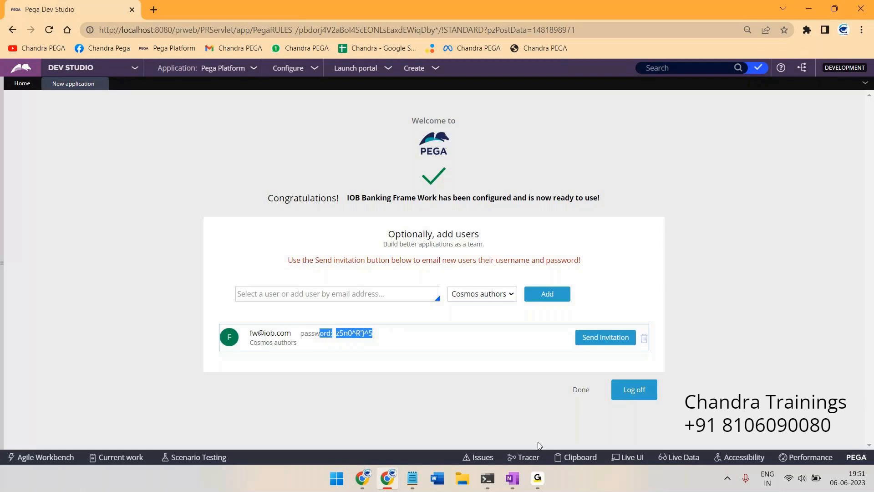
click(480, 399)
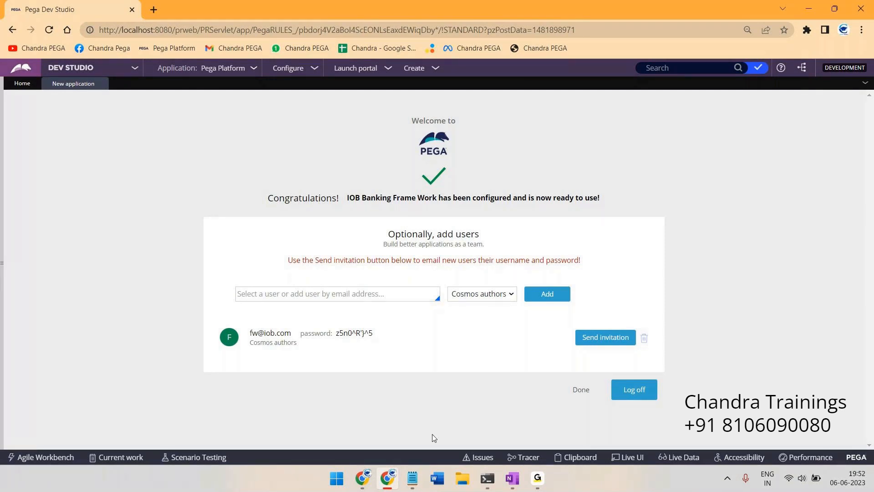
key(alt+Tab)
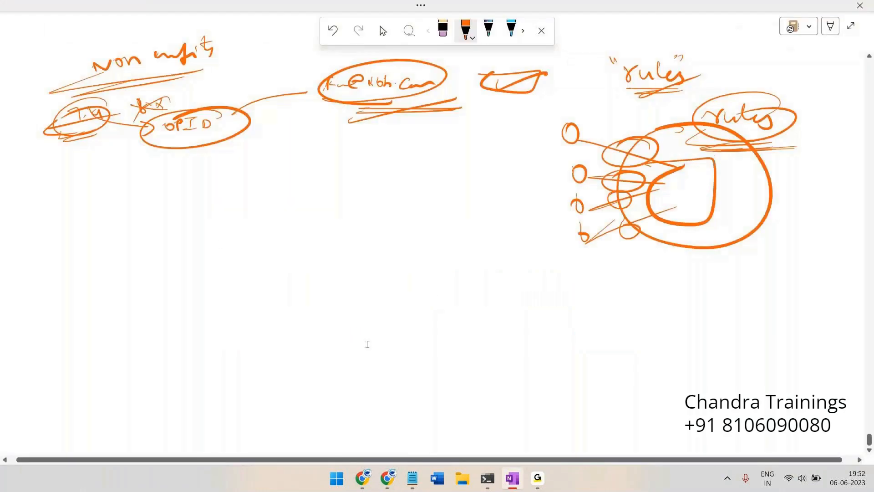
key(alt+Tab)
click(412, 478)
key(alt+Tab)
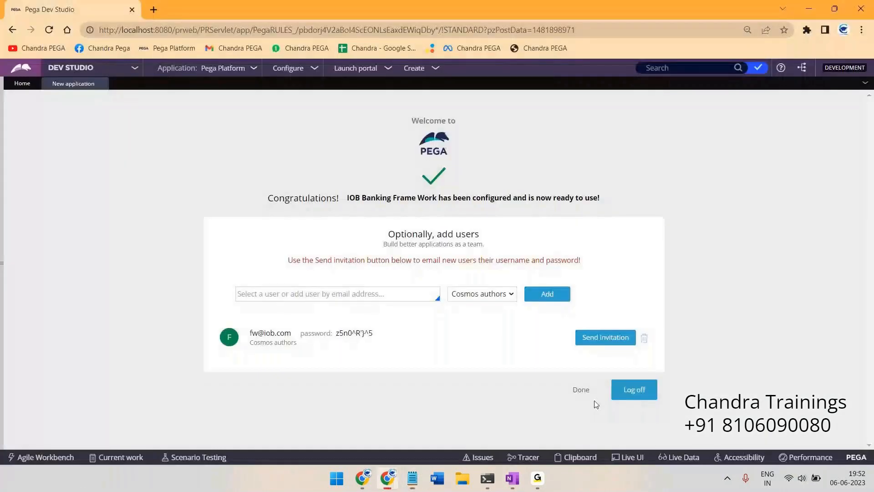
Log out of Pega and paste the new user's e-mail from Notepad into the user name field
click(633, 393)
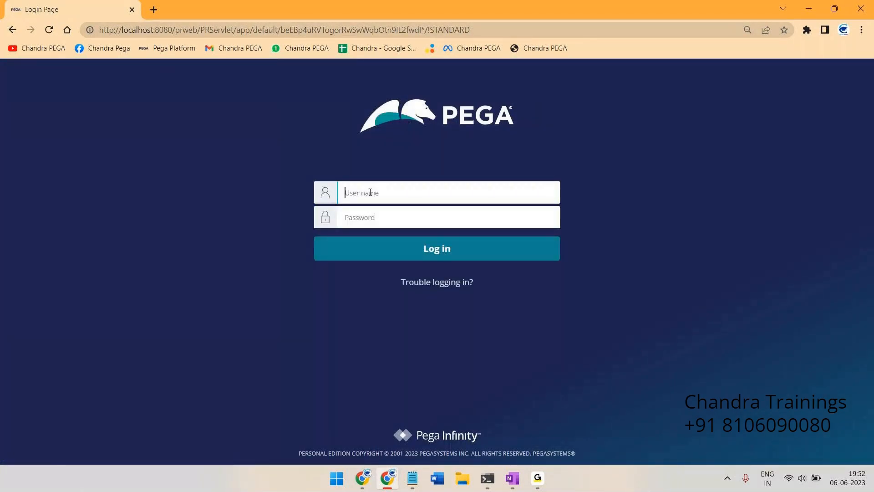
key(alt+Tab)
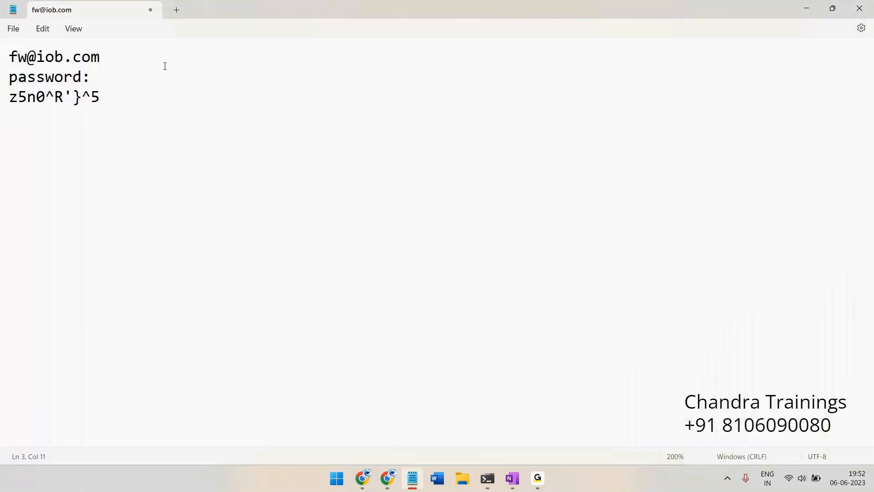
drag(121, 59, 1, 61)
key(ctrl+c)
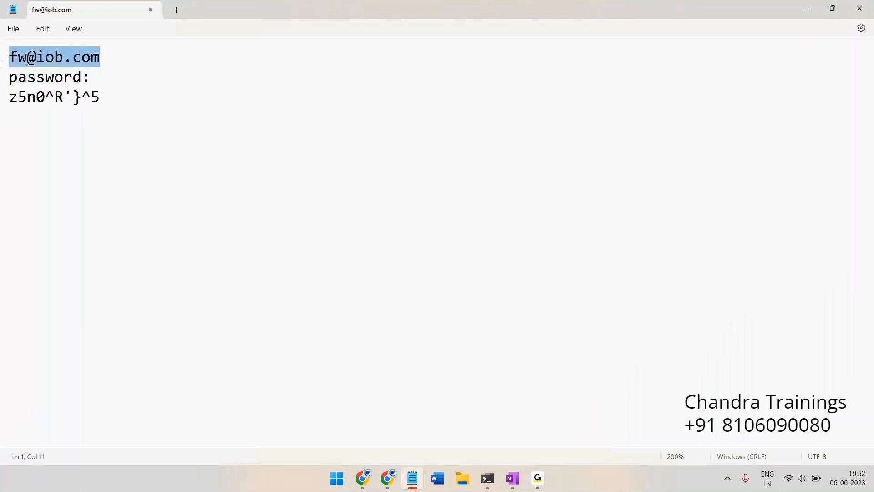
key(alt+Tab)
key(ctrl+v)
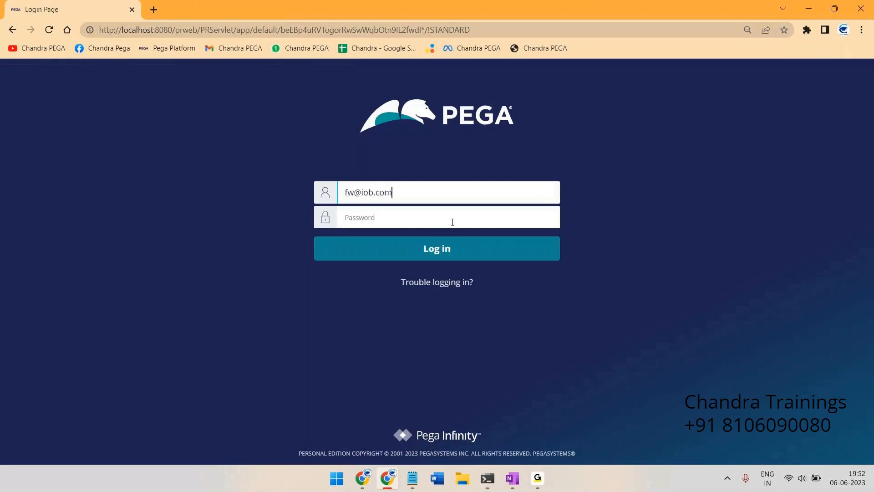
key(alt+Tab)
Copy the saved password from Notepad into the Password field and log in
drag(100, 97, 8, 97)
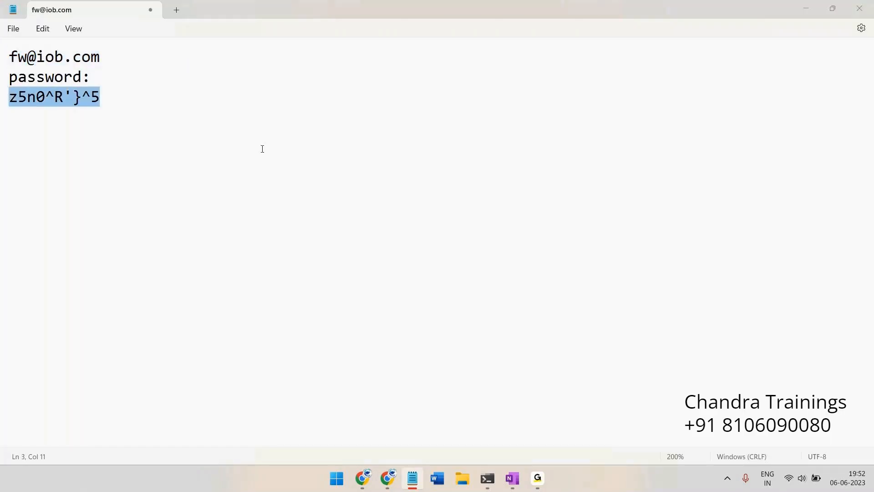
key(alt+Tab)
click(379, 218)
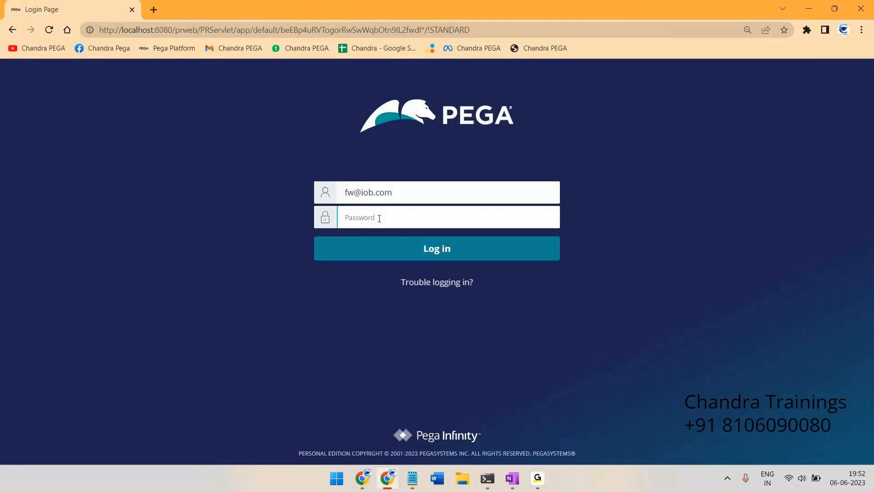
key(ctrl+v)
click(448, 250)
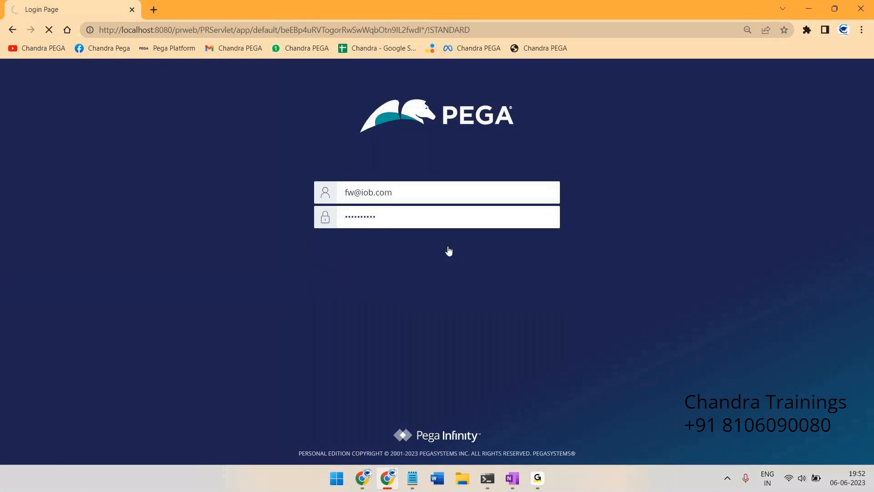
In OneNote, draw a form box with two fields, each circled and arrowed into a second rectangle
click(511, 478)
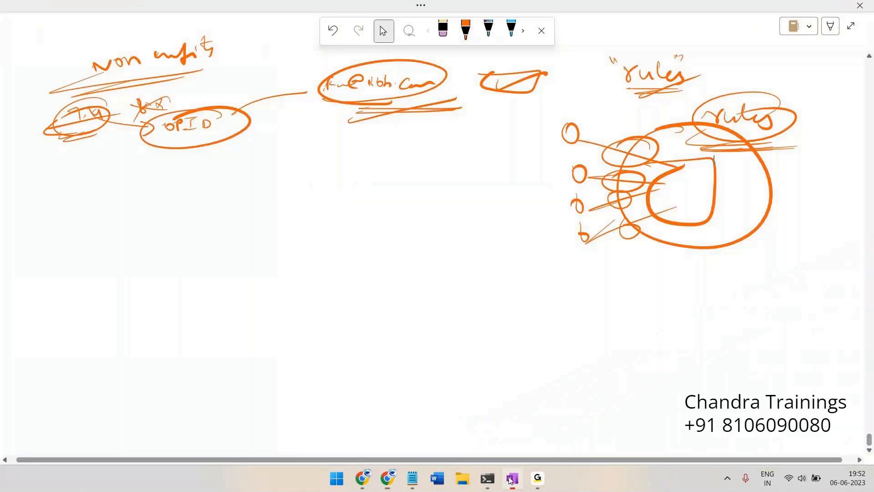
mouse_move(164, 120)
mouse_down()
mouse_move(289, 242)
mouse_move(160, 180)
mouse_move(210, 129)
mouse_move(256, 146)
mouse_up()
click(198, 151)
mouse_move(213, 173)
mouse_down()
mouse_move(260, 170)
mouse_move(233, 214)
mouse_move(279, 195)
mouse_up()
mouse_move(420, 129)
mouse_down()
mouse_move(621, 122)
mouse_move(448, 244)
mouse_move(470, 122)
mouse_up()
mouse_move(242, 135)
mouse_down()
mouse_move(217, 135)
mouse_move(361, 143)
mouse_move(474, 175)
mouse_up()
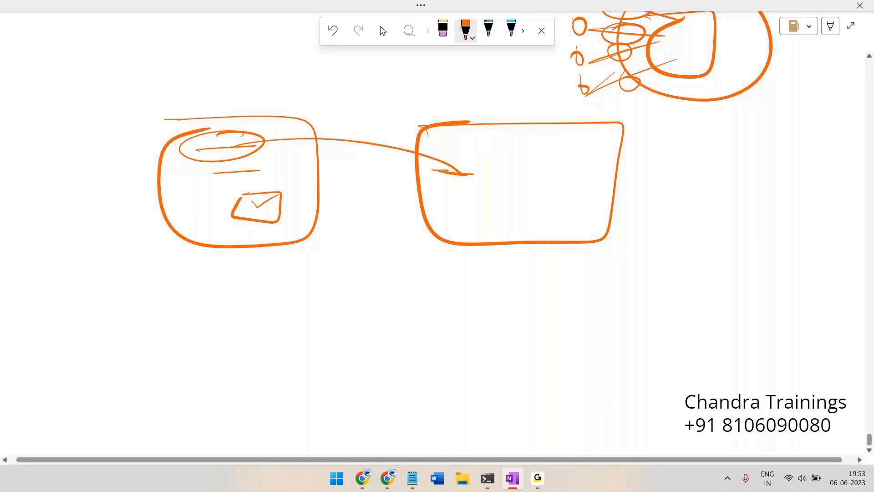
mouse_move(267, 161)
mouse_down()
mouse_move(237, 187)
mouse_move(317, 163)
mouse_move(487, 167)
mouse_move(528, 183)
mouse_up()
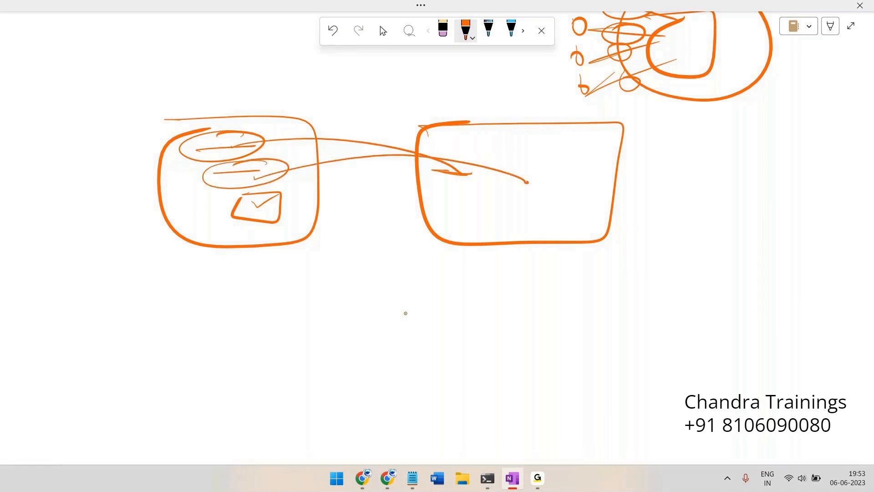
drag(499, 179, 554, 182)
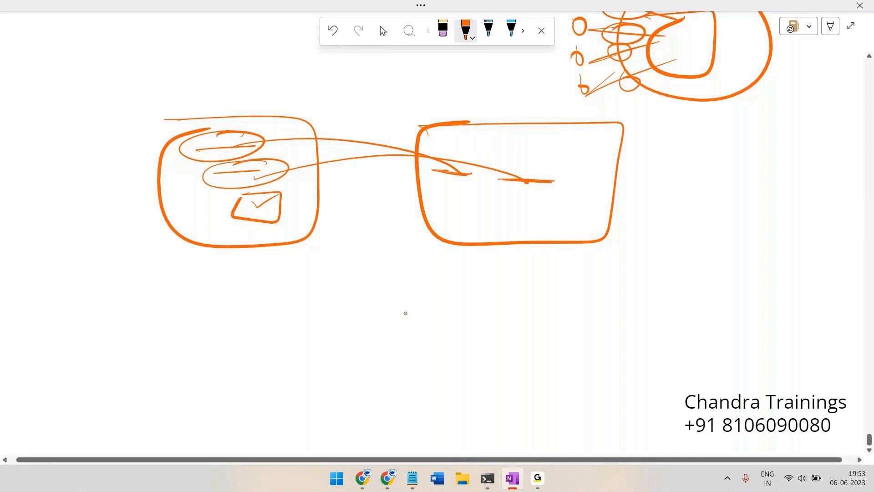
Extend the lines beneath the left box and write Ch double-underlined below it
drag(202, 247, 189, 248)
drag(224, 260, 225, 272)
drag(228, 257, 253, 272)
drag(205, 296, 257, 299)
mouse_move(237, 313)
mouse_down()
mouse_move(258, 309)
mouse_move(276, 319)
mouse_up()
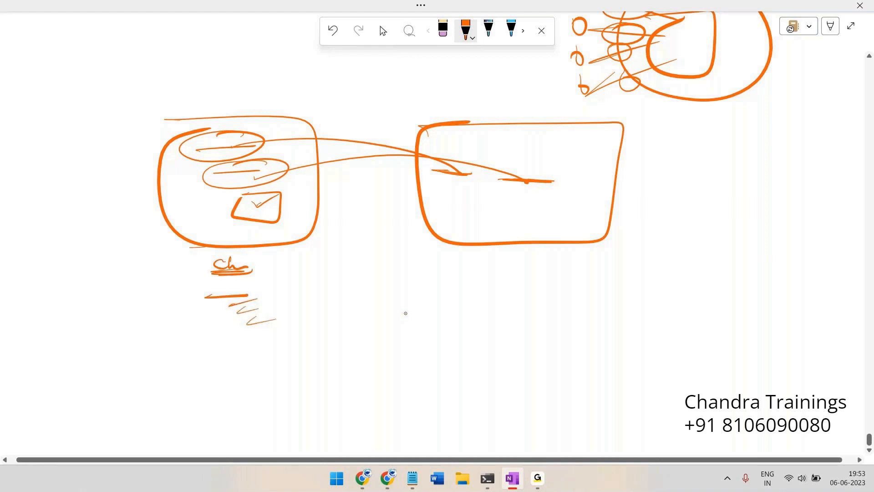
Draw a small box at the far left with two field lines, a checkbox and an arc
drag(227, 250, 277, 253)
mouse_move(19, 155)
mouse_down()
mouse_move(89, 155)
mouse_move(35, 250)
mouse_move(26, 249)
mouse_move(44, 161)
mouse_up()
drag(34, 179, 72, 178)
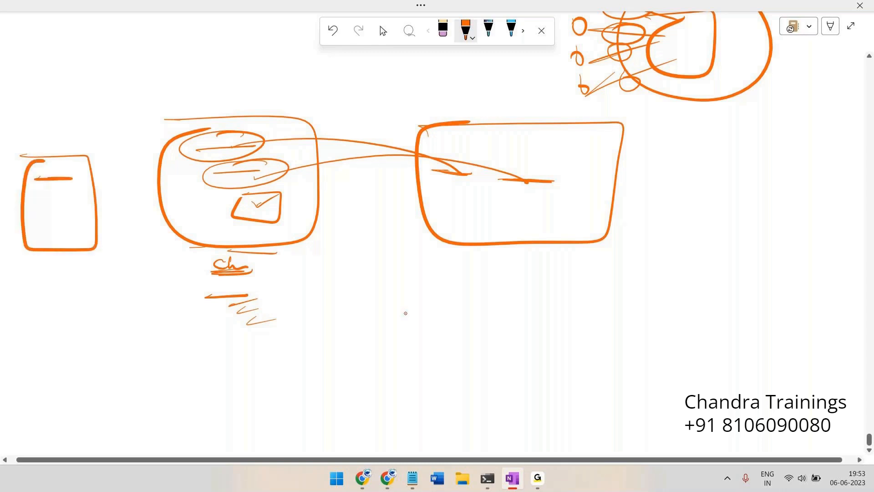
mouse_move(38, 195)
mouse_down()
mouse_move(69, 194)
mouse_move(73, 230)
mouse_move(119, 200)
mouse_move(132, 208)
mouse_move(133, 187)
mouse_up()
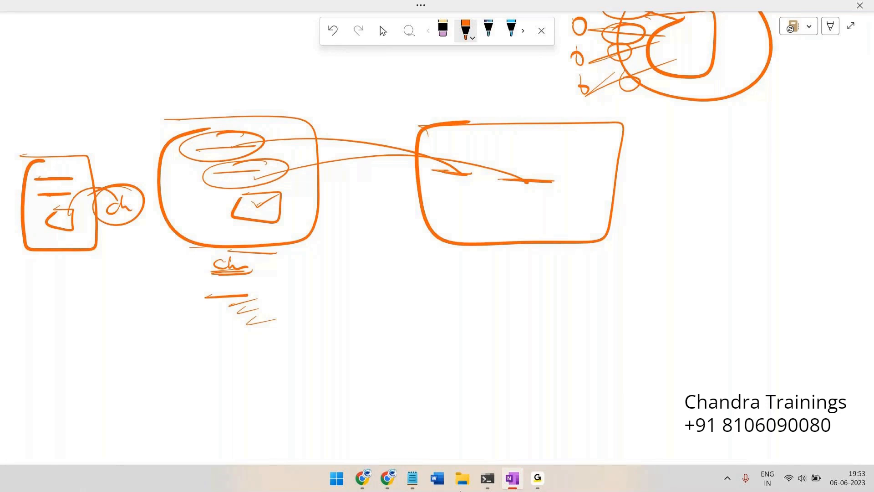
key(Escape)
scroll(576, 396, down, 6)
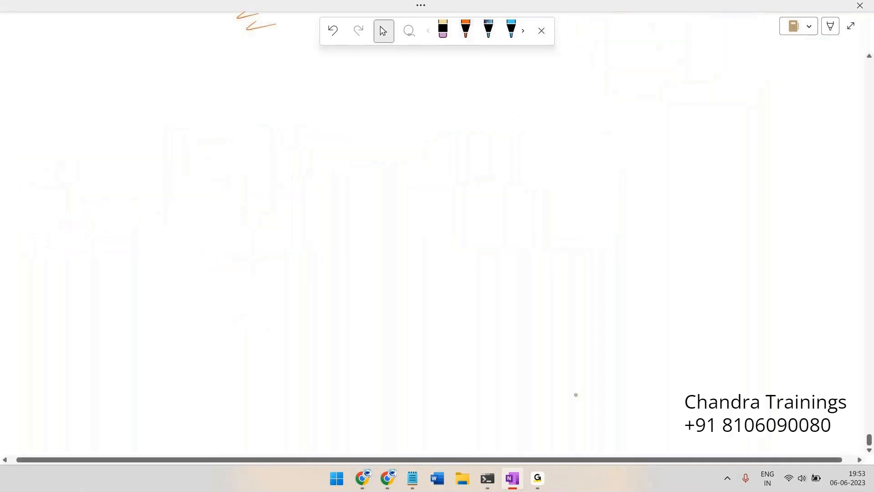
Write AP with abc underlined beneath it
drag(306, 64, 305, 76)
drag(307, 64, 314, 69)
drag(318, 63, 321, 78)
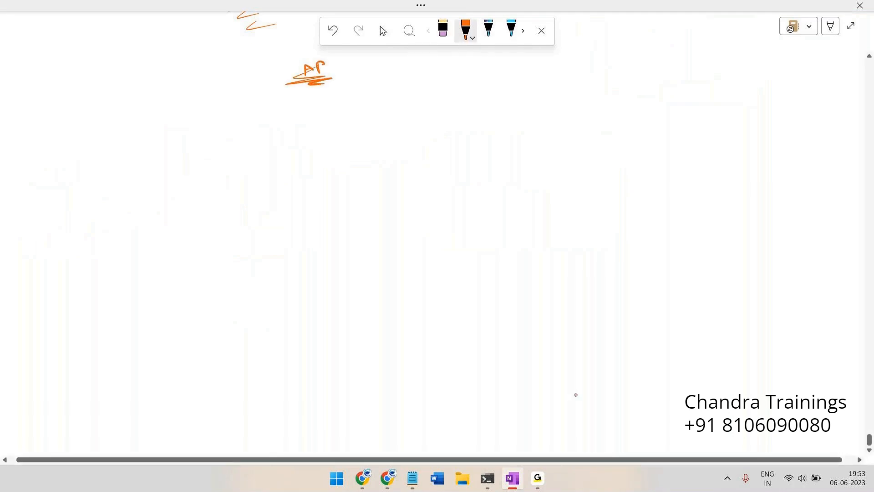
drag(261, 103, 296, 116)
drag(376, 97, 413, 102)
mouse_move(330, 111)
mouse_down()
mouse_move(336, 99)
mouse_move(339, 110)
mouse_move(352, 106)
mouse_up()
drag(341, 107, 353, 110)
drag(363, 105, 364, 112)
Write I and draw a table box outline with abc inside
drag(233, 145, 248, 144)
drag(241, 145, 249, 156)
drag(263, 154, 272, 155)
mouse_move(558, 132)
mouse_down()
mouse_move(592, 130)
mouse_move(749, 208)
mouse_move(552, 175)
mouse_move(592, 131)
mouse_up()
mouse_move(575, 160)
mouse_down()
mouse_move(566, 164)
mouse_move(576, 168)
mouse_up()
mouse_move(581, 157)
mouse_down()
mouse_move(593, 169)
mouse_move(622, 157)
mouse_move(642, 164)
mouse_up()
Divide the table, write True in the right compartment, and arrow the boxed note to it
drag(686, 134, 687, 229)
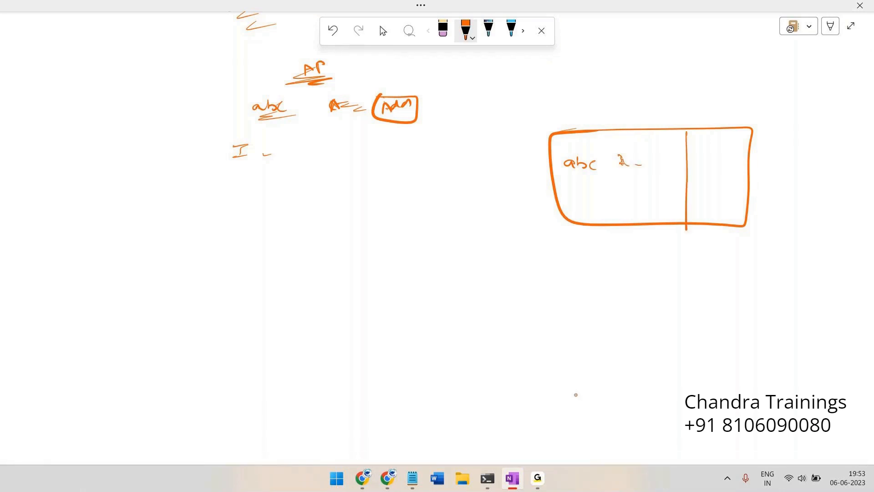
mouse_move(691, 110)
mouse_down()
mouse_move(692, 124)
mouse_move(731, 120)
mouse_up()
drag(740, 119, 760, 120)
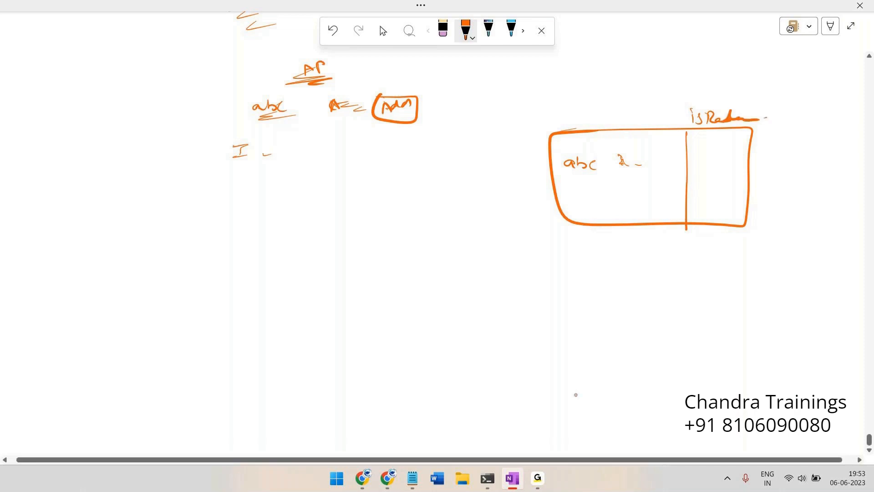
drag(698, 149, 715, 148)
mouse_move(707, 150)
mouse_down()
mouse_move(709, 161)
mouse_move(740, 160)
mouse_up()
mouse_move(373, 121)
mouse_down()
mouse_move(620, 112)
mouse_move(694, 164)
mouse_up()
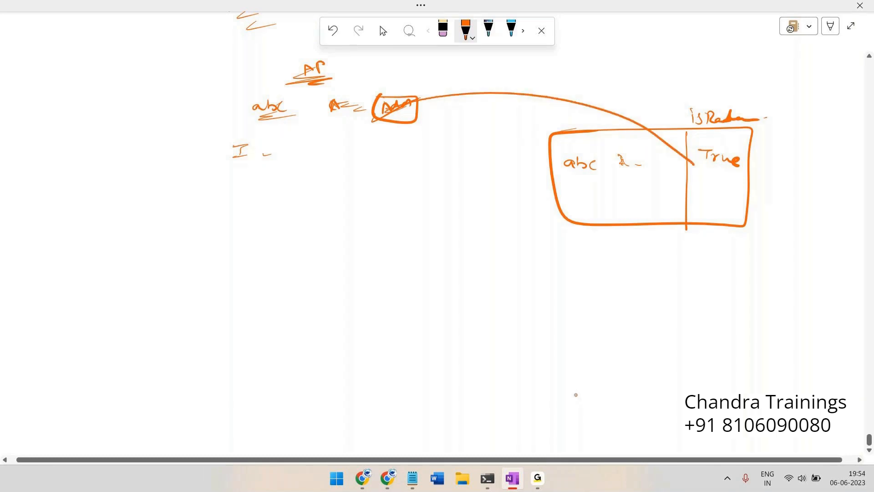
drag(701, 167, 735, 160)
Draw a left form box with a field line and checkbox, plus a nested box labelled cha
mouse_move(100, 158)
mouse_down()
mouse_move(219, 155)
mouse_move(227, 221)
mouse_move(96, 160)
mouse_move(137, 157)
mouse_move(187, 178)
mouse_up()
mouse_move(129, 207)
mouse_down()
mouse_move(192, 208)
mouse_move(157, 226)
mouse_move(171, 242)
mouse_move(208, 224)
mouse_move(546, 185)
mouse_up()
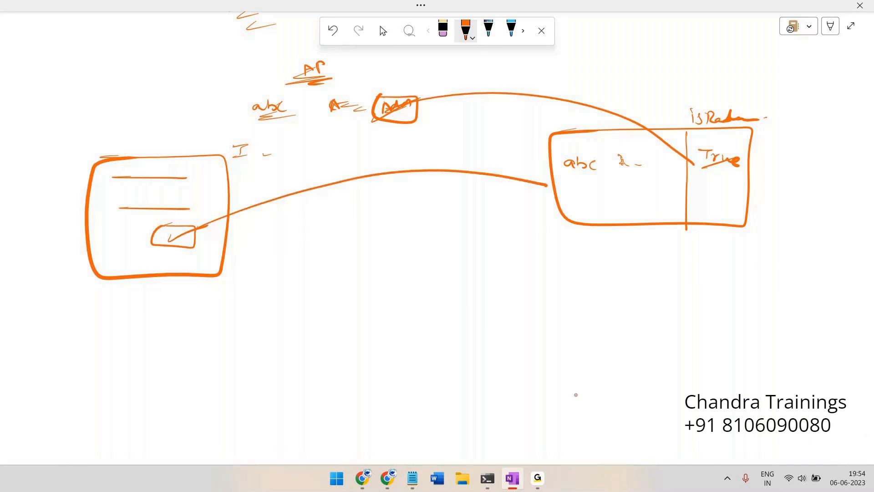
mouse_move(733, 136)
mouse_down()
mouse_move(687, 157)
mouse_move(760, 157)
mouse_up()
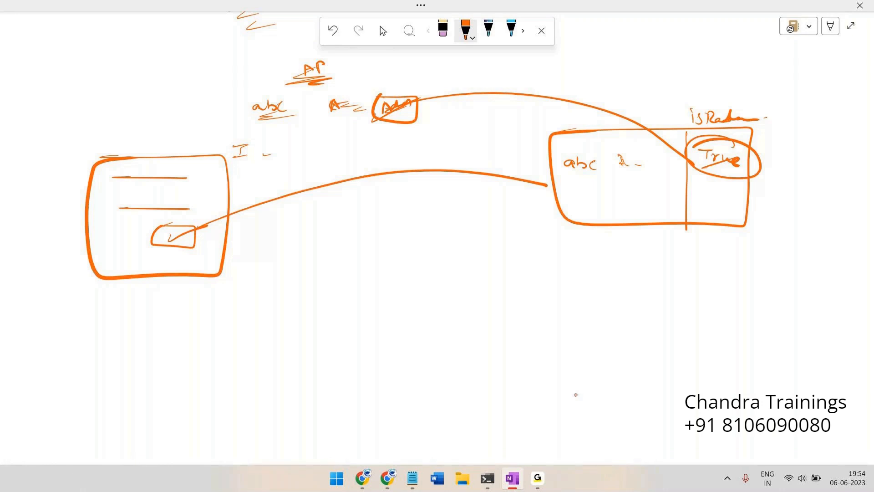
mouse_move(269, 157)
mouse_down()
mouse_move(350, 179)
mouse_move(267, 160)
mouse_move(300, 153)
mouse_move(291, 181)
mouse_move(315, 173)
mouse_up()
drag(271, 187, 317, 178)
mouse_move(270, 135)
mouse_down()
mouse_move(335, 134)
mouse_move(378, 155)
mouse_move(314, 137)
mouse_up()
drag(422, 130, 422, 140)
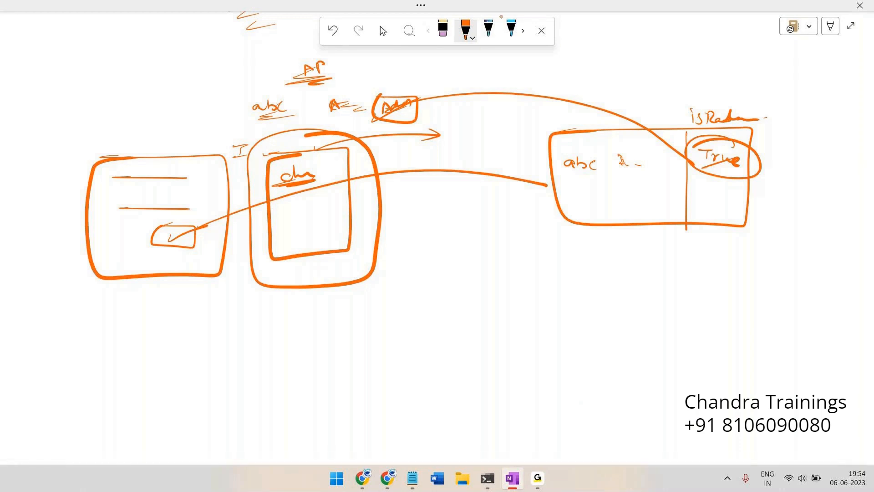
Circle the flag label, add a second arrow, and scribble content and a tick in the inner box
mouse_move(687, 126)
mouse_down()
mouse_move(749, 129)
mouse_move(774, 103)
mouse_move(688, 122)
mouse_up()
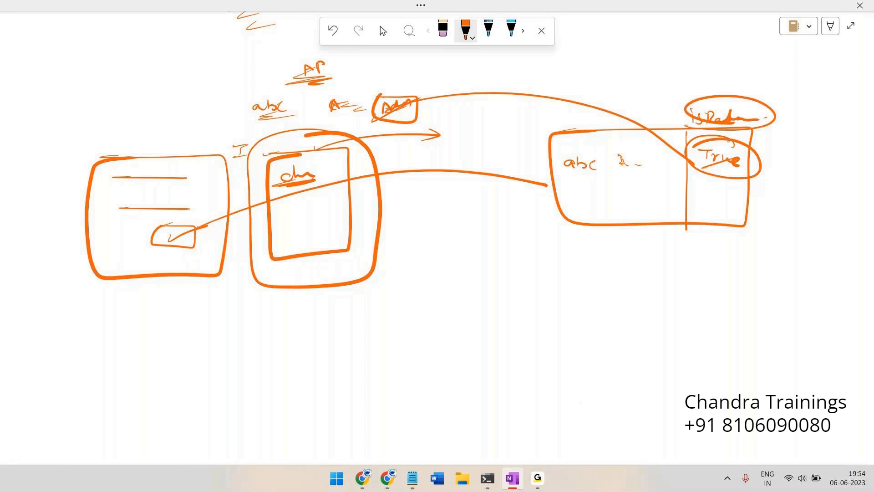
drag(382, 134, 453, 130)
drag(293, 199, 326, 198)
mouse_move(290, 208)
mouse_down()
mouse_move(322, 207)
mouse_move(306, 212)
mouse_move(308, 226)
mouse_up()
drag(317, 259, 330, 260)
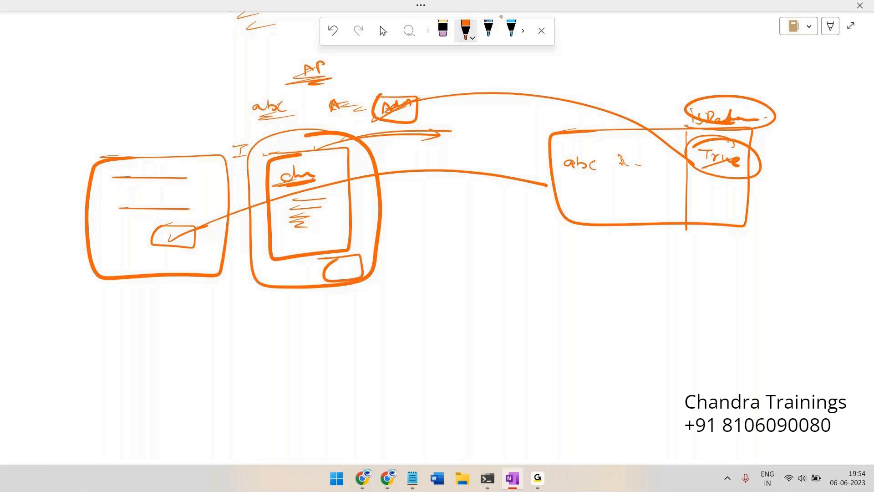
drag(318, 211, 303, 216)
drag(304, 225, 344, 216)
drag(330, 263, 374, 248)
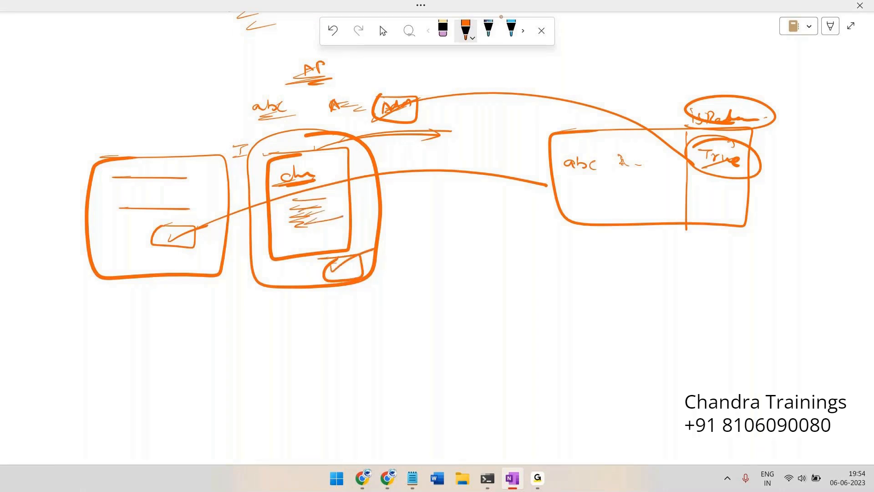
Scribble out marks after abc, cross out True and write false beside it
drag(621, 159, 670, 164)
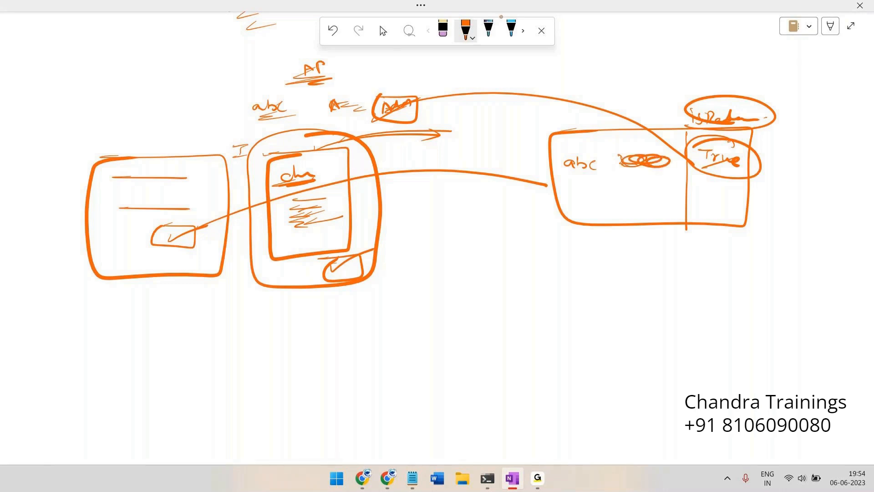
drag(615, 163, 632, 161)
mouse_move(315, 258)
mouse_down()
mouse_move(349, 254)
mouse_move(360, 276)
mouse_move(318, 281)
mouse_move(372, 261)
mouse_up()
drag(701, 173, 745, 148)
drag(751, 157, 800, 157)
mouse_move(794, 160)
mouse_down()
mouse_move(817, 171)
mouse_move(836, 158)
mouse_move(765, 157)
mouse_move(840, 139)
mouse_up()
drag(699, 127, 748, 131)
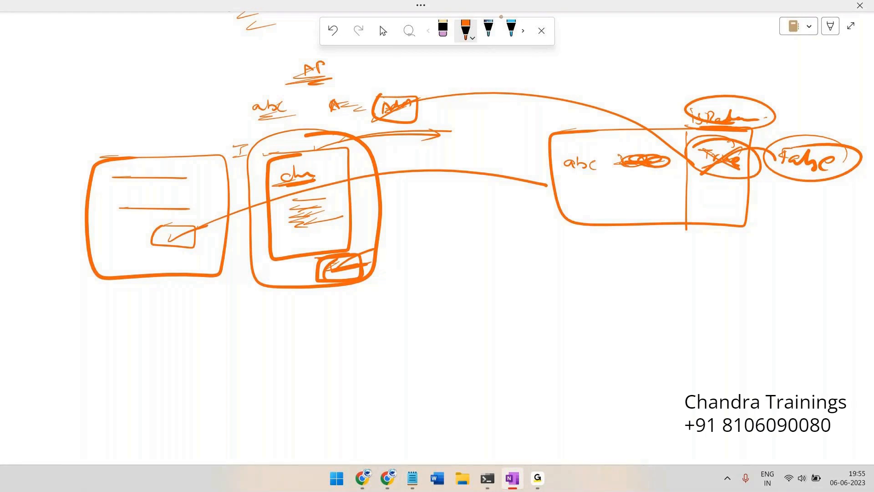
Circle the boxed note, arc it to the table, and link a new lower form box to the table
mouse_move(428, 88)
mouse_down()
mouse_move(371, 98)
mouse_move(431, 116)
mouse_move(396, 81)
mouse_up()
mouse_move(412, 94)
mouse_down()
mouse_move(597, 98)
mouse_move(697, 160)
mouse_up()
mouse_move(348, 250)
mouse_down()
mouse_move(372, 284)
mouse_move(679, 186)
mouse_move(728, 187)
mouse_move(679, 160)
mouse_move(751, 166)
mouse_up()
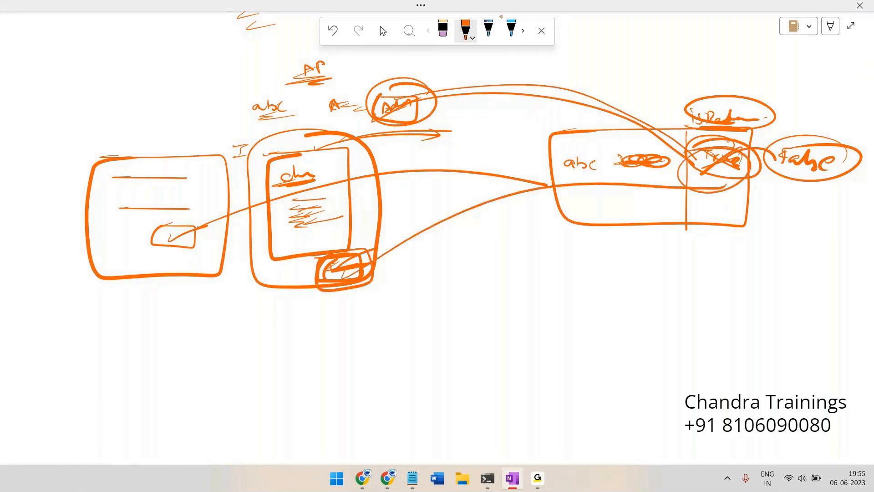
mouse_move(222, 327)
mouse_down()
mouse_move(189, 413)
mouse_move(166, 346)
mouse_move(223, 328)
mouse_move(195, 373)
mouse_move(226, 377)
mouse_move(232, 399)
mouse_up()
drag(200, 373, 649, 171)
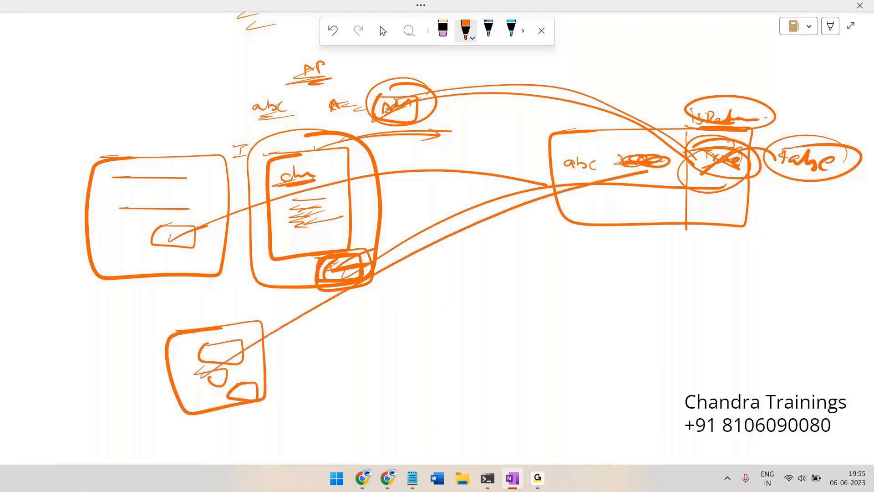
drag(746, 150, 755, 173)
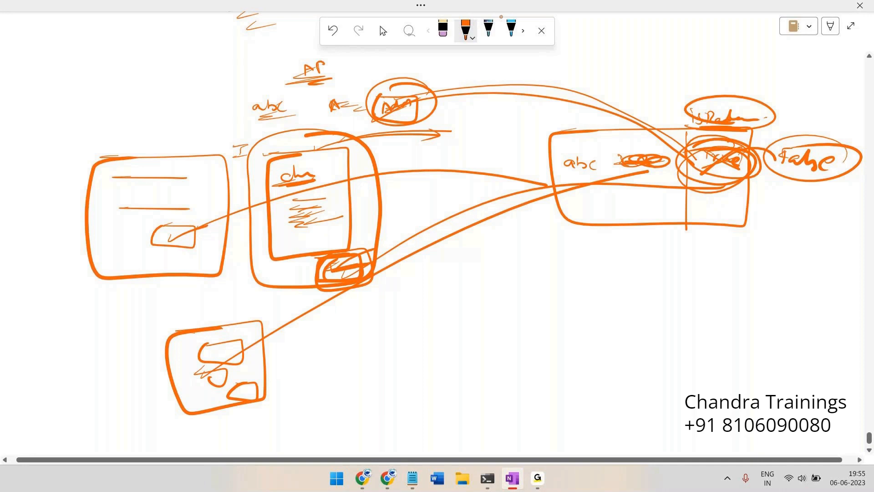
Encircle the whole abc table, connect it to the left circle, and circle the flag label
mouse_move(656, 110)
mouse_down()
mouse_move(610, 243)
mouse_move(752, 178)
mouse_move(608, 92)
mouse_up()
mouse_move(391, 95)
mouse_down()
mouse_move(510, 76)
mouse_move(651, 155)
mouse_up()
drag(464, 91, 367, 89)
drag(469, 94, 621, 175)
mouse_move(692, 110)
mouse_down()
mouse_move(742, 97)
mouse_move(747, 143)
mouse_move(683, 91)
mouse_up()
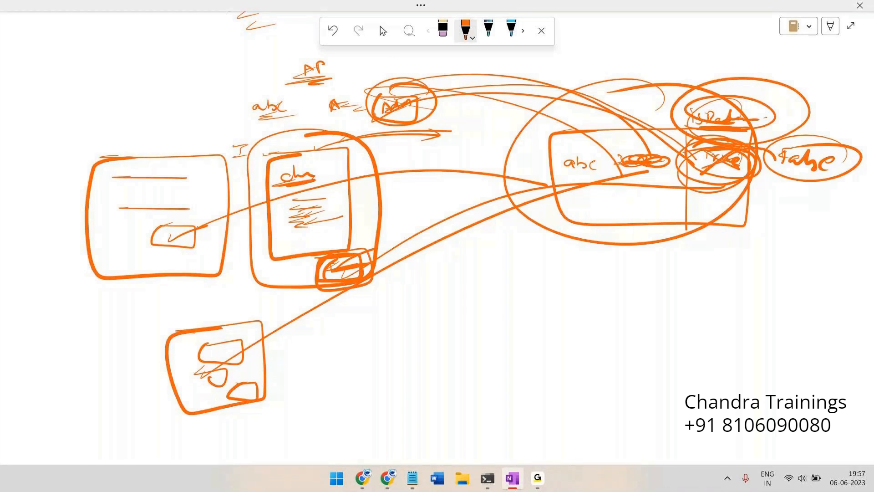
Paste the expired current password, enter and confirm a new password, and submit the change
key(alt+Tab)
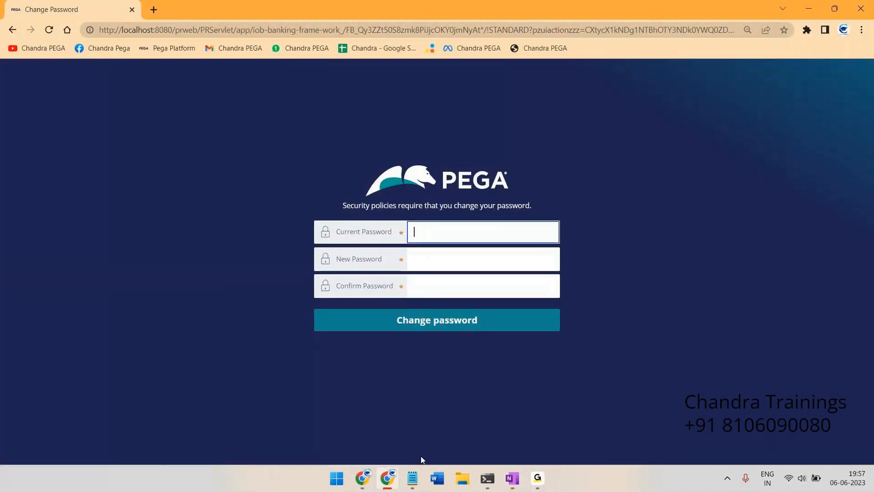
click(412, 478)
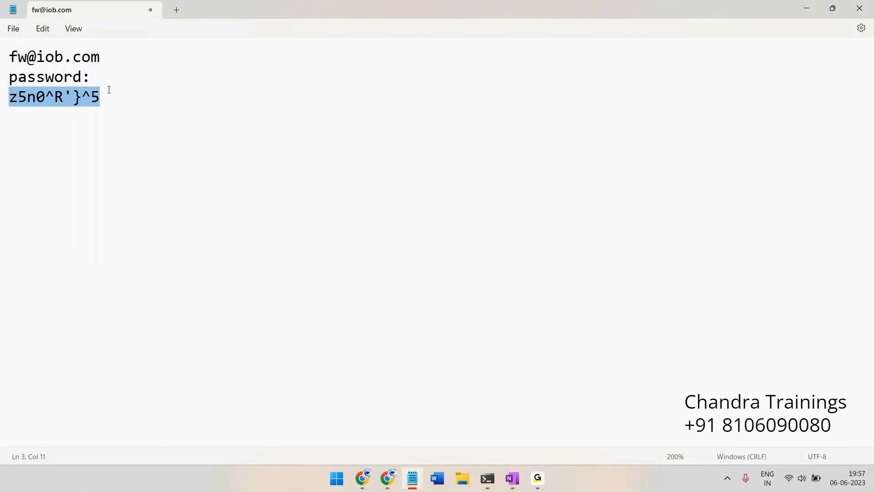
key(alt+Tab)
key(ctrl+v)
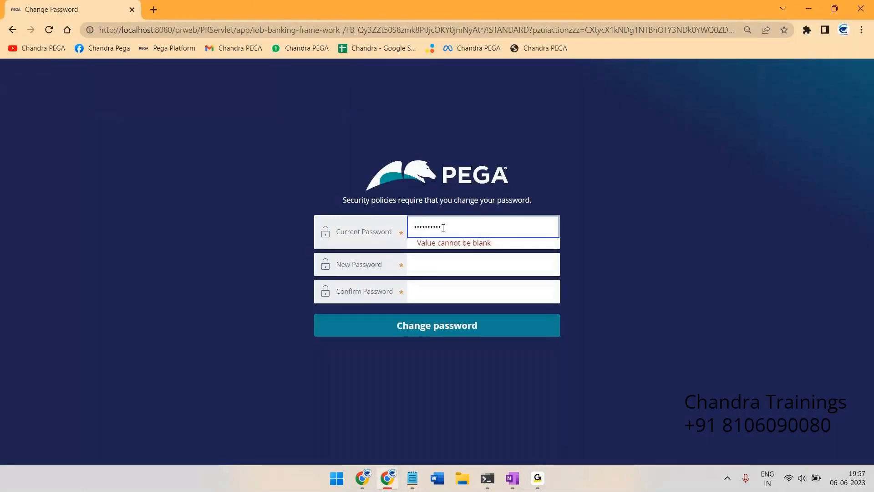
click(461, 265)
text(•••••)
key(Tab)
text(•••••)
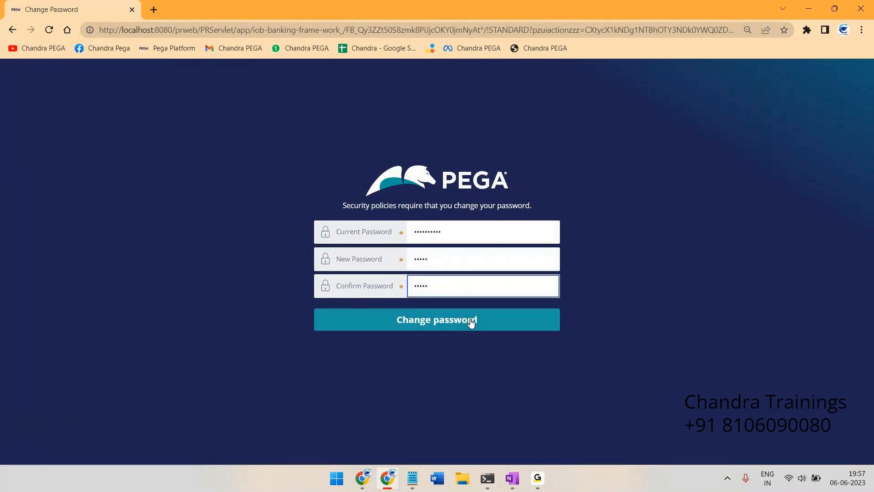
click(450, 322)
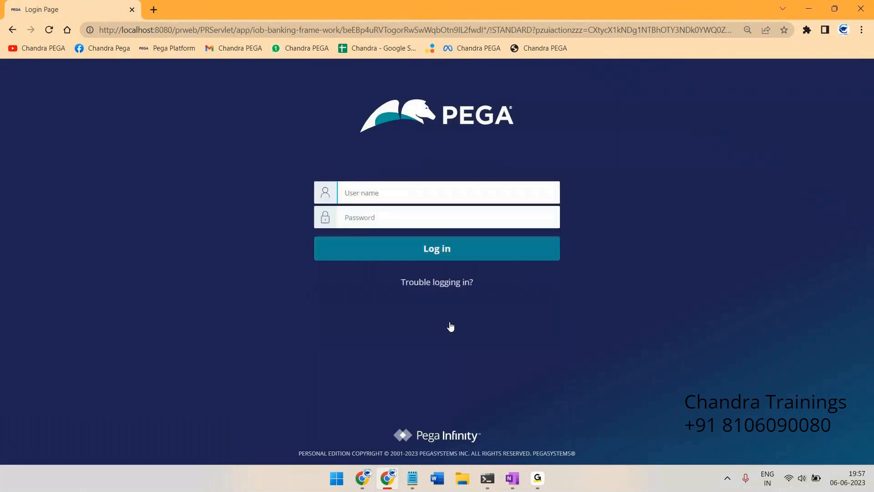
Copy the saved operator ID from Notepad into Pega's User name field
key(alt+Tab)
drag(100, 57, 1, 66)
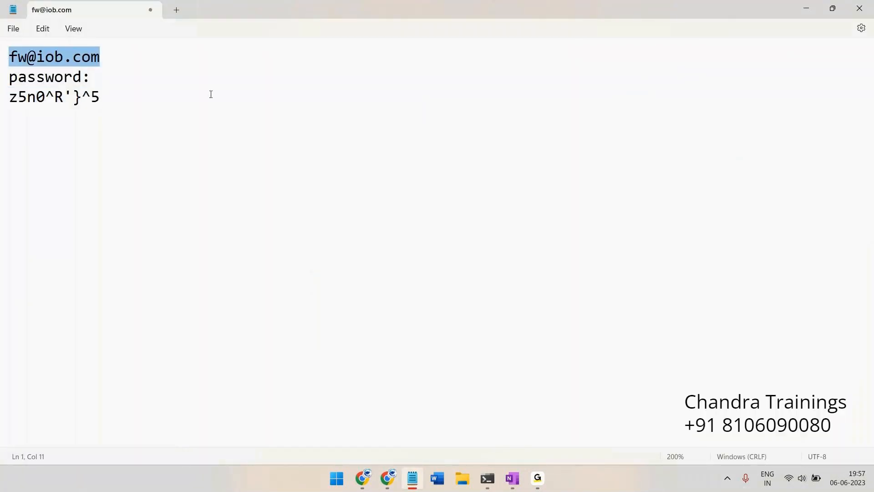
key(ctrl+c)
key(alt+Tab)
key(ctrl+v)
Copy the saved password from Notepad into Pega's Password field
key(alt+Tab)
drag(114, 91, 2, 96)
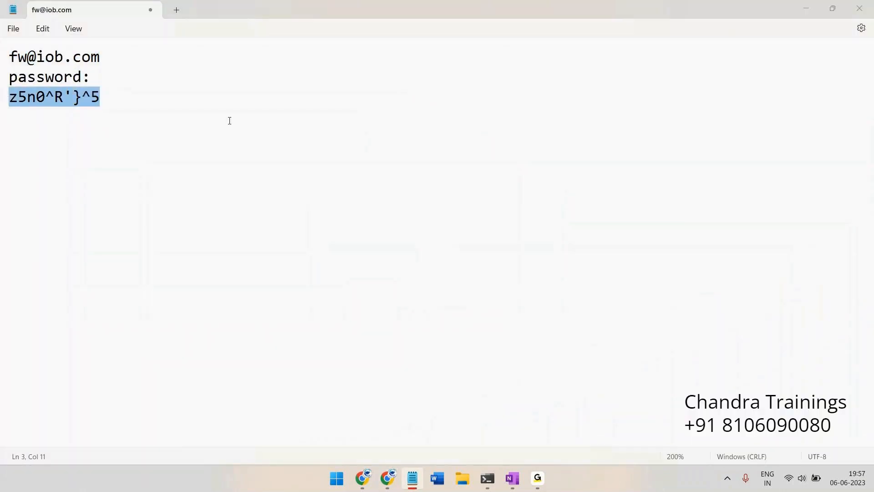
key(ctrl+c)
key(alt+Tab)
click(405, 217)
key(ctrl+v)
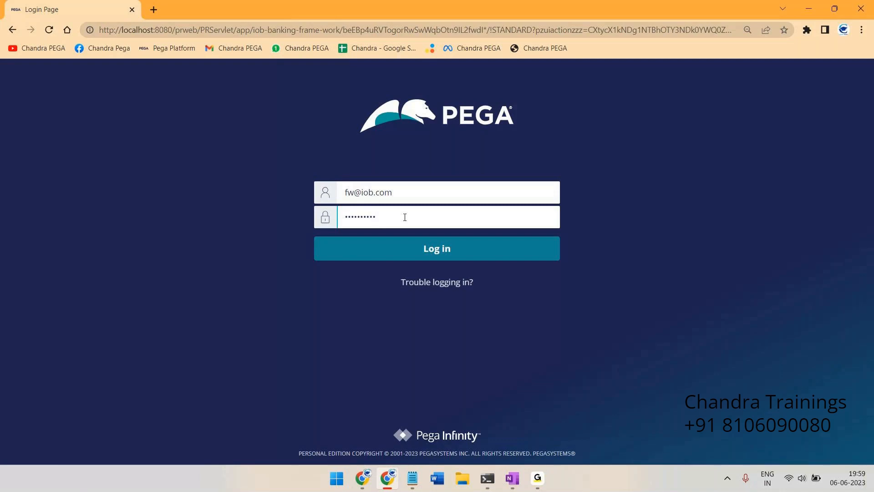
Log in and paste the current password into the forced password-change form
click(428, 237)
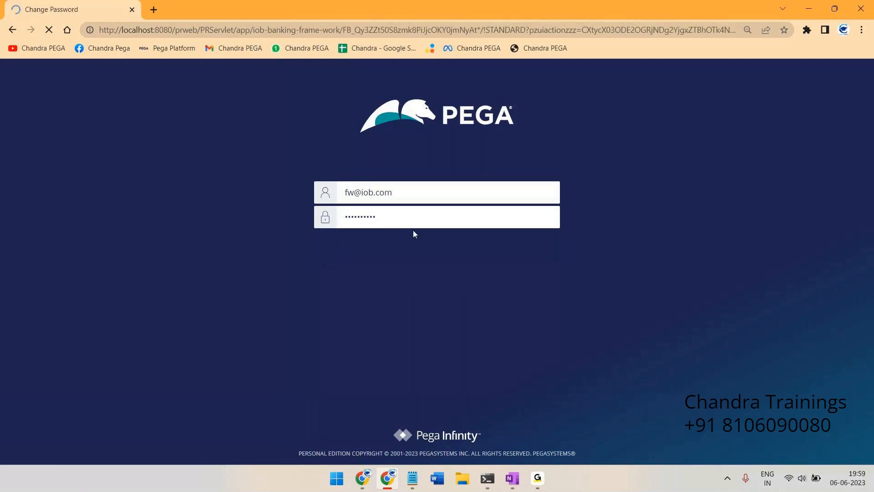
click(456, 229)
key(ctrl+v)
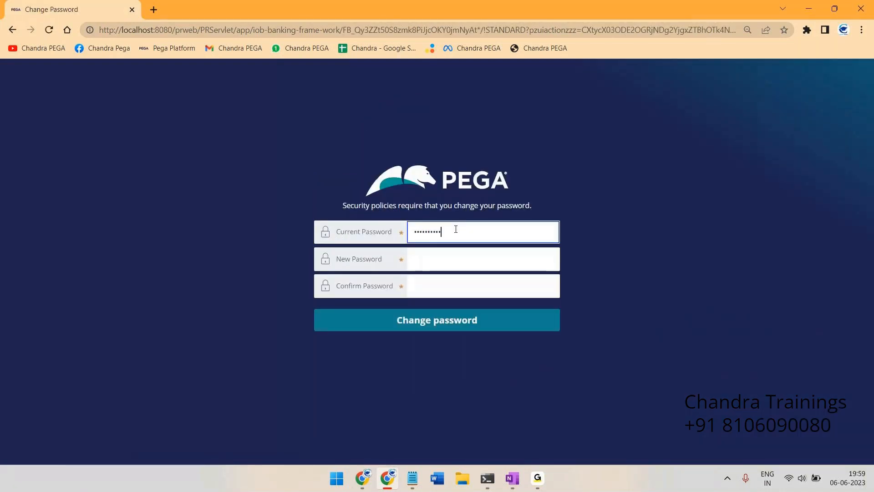
Check the saved notes, then enter the new password in New and Confirm Password
key(alt+Tab)
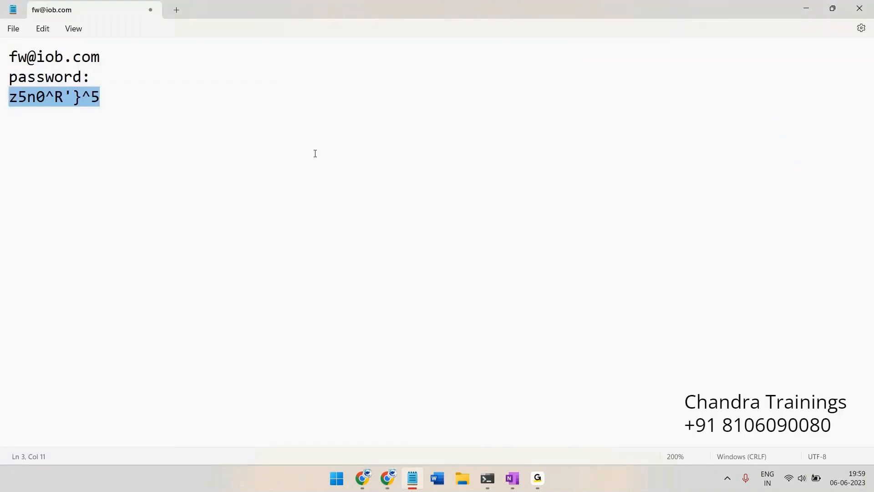
key(alt+Tab)
click(428, 255)
text(rules)
key(Tab)
text(rules)
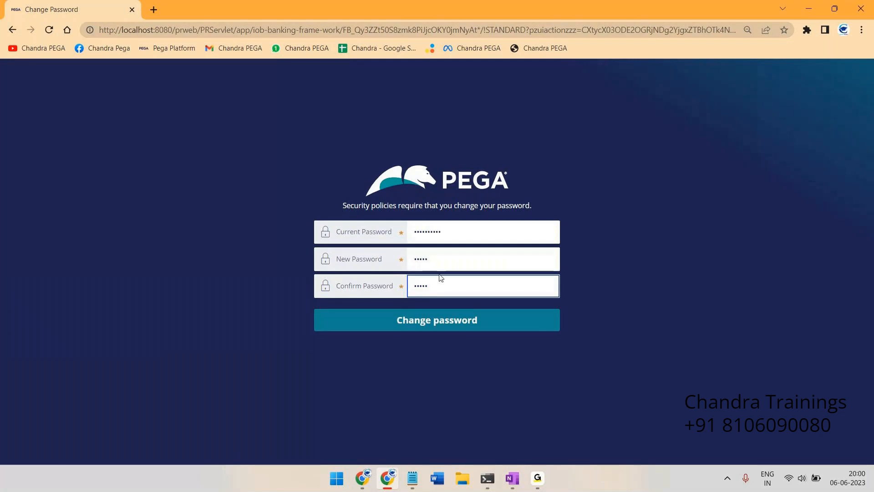
Submit the new password and open the Application: IOB Banking Frame Work menu once Dev Studio loads
click(418, 320)
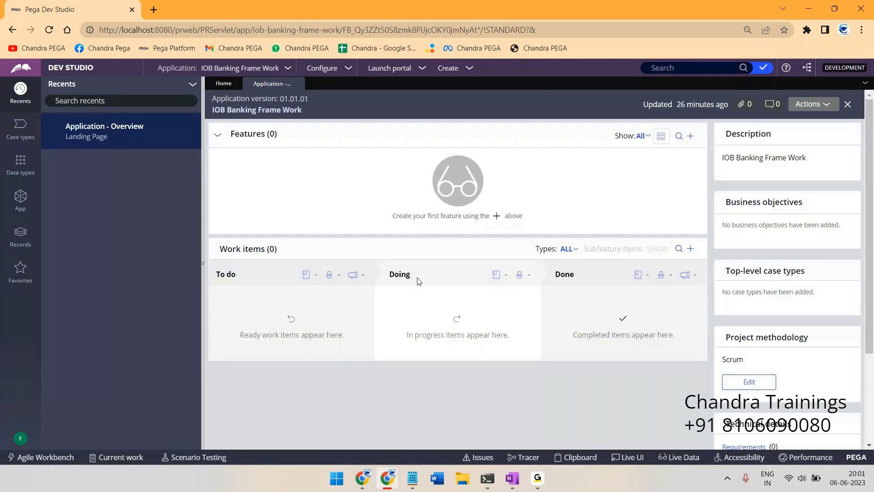
click(287, 68)
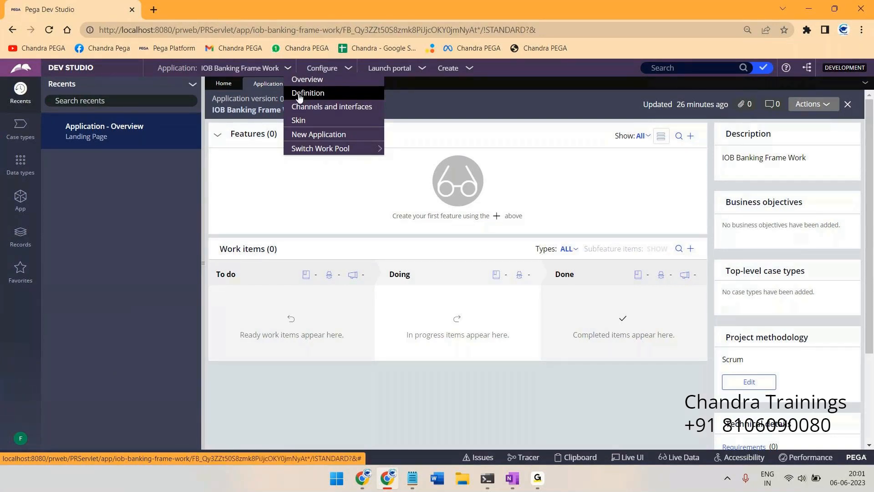
Review the IOB Banking Frame Work definition and ID IOBBankingFW, cancel the description edit, and return to overview
click(300, 96)
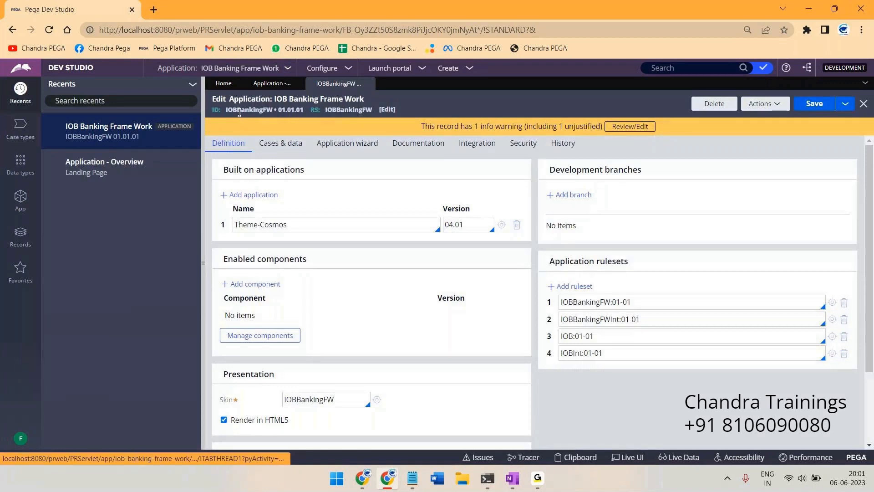
double_click(240, 113)
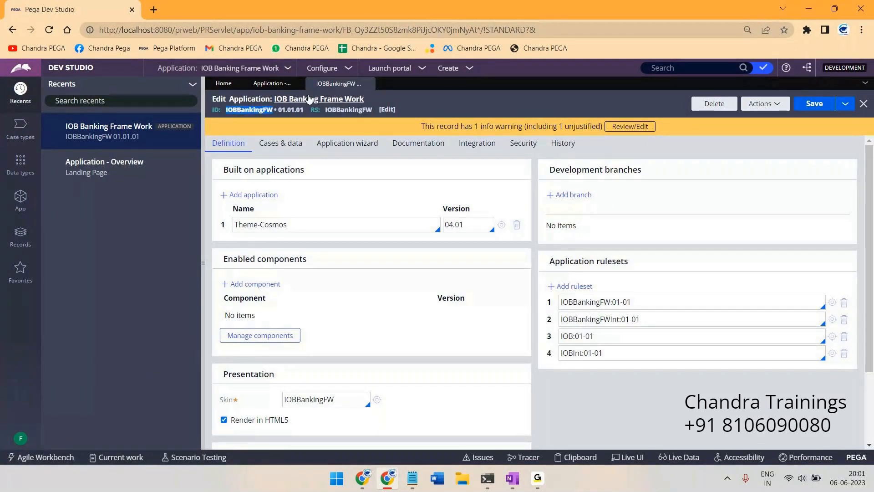
click(337, 101)
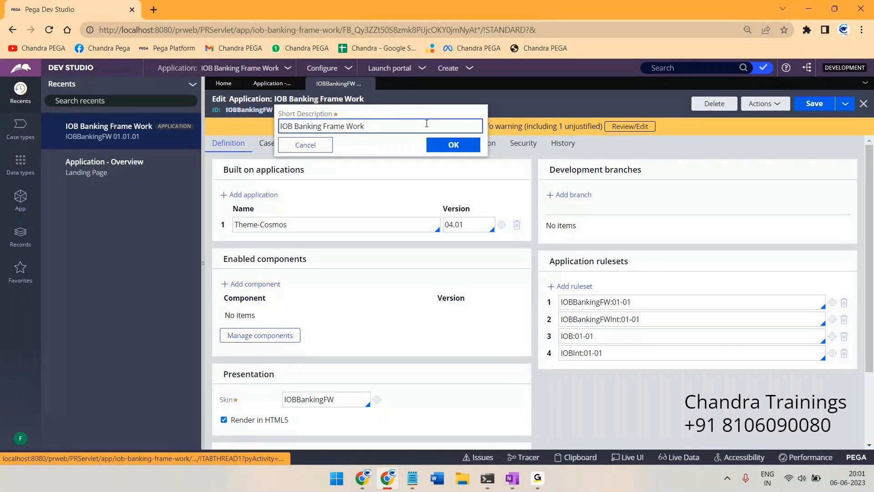
click(247, 117)
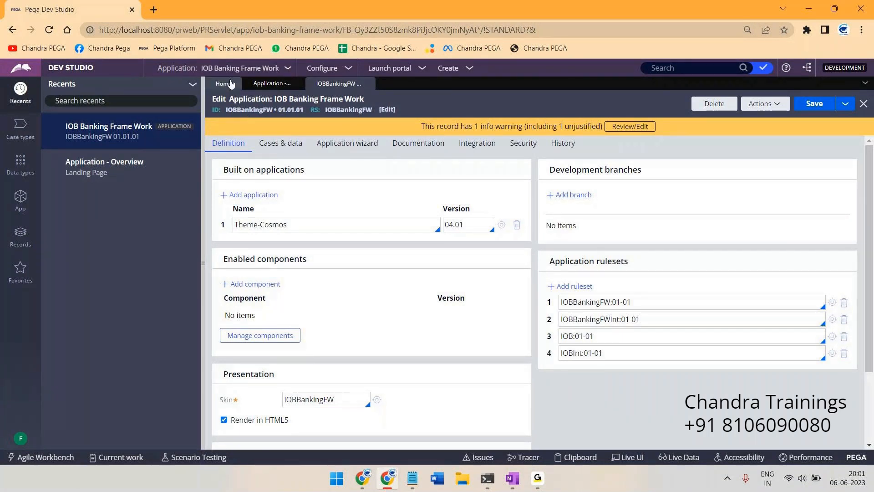
click(256, 85)
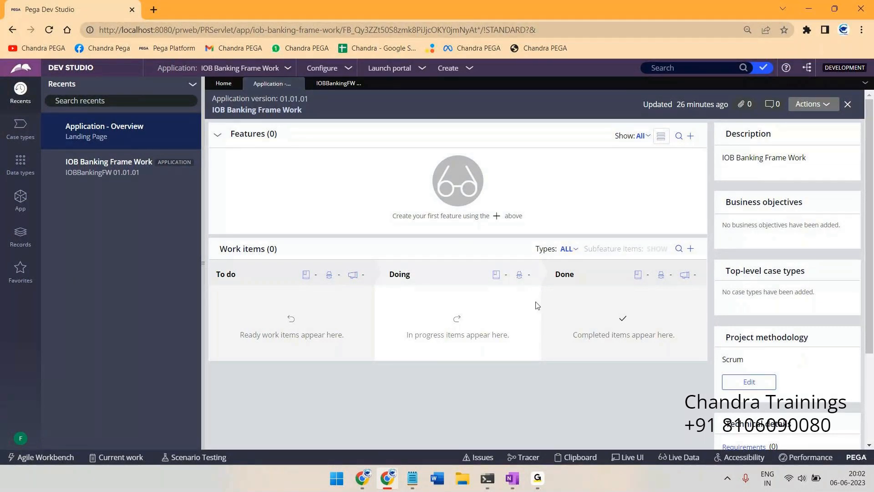
Draw an orange stick figure, hatch its left foot, and add a small circled operator figure
click(512, 478)
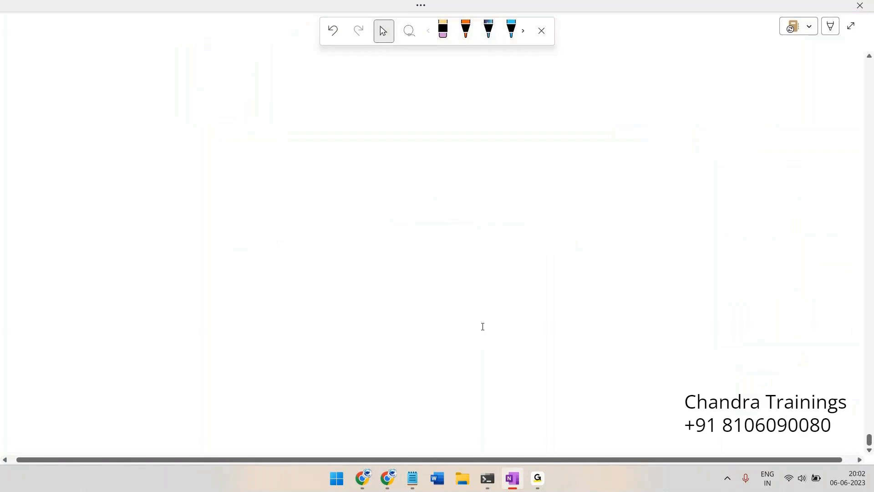
mouse_move(306, 79)
mouse_down()
mouse_move(299, 93)
mouse_move(311, 99)
mouse_up()
mouse_move(314, 104)
mouse_down()
mouse_move(314, 125)
mouse_move(272, 133)
mouse_move(238, 219)
mouse_move(342, 189)
mouse_move(350, 242)
mouse_move(352, 217)
mouse_up()
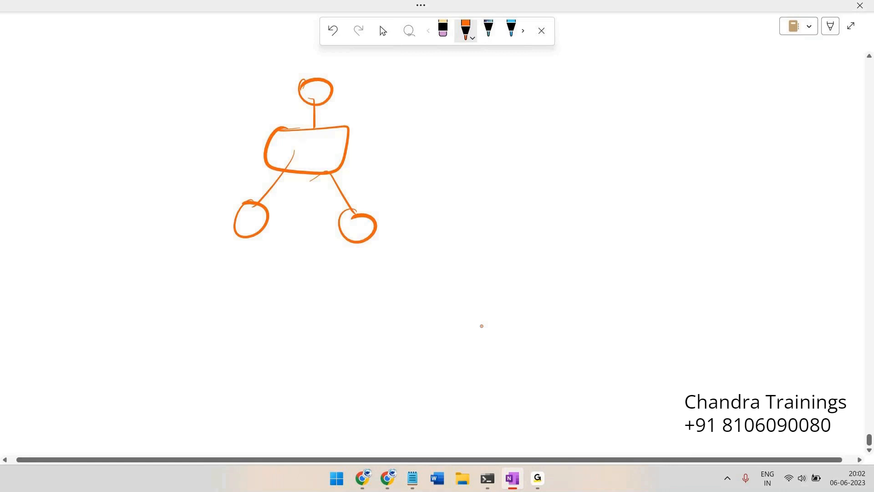
mouse_move(227, 220)
mouse_down()
mouse_move(273, 208)
mouse_move(253, 218)
mouse_move(267, 216)
mouse_up()
mouse_move(210, 216)
mouse_down()
mouse_move(208, 242)
mouse_move(201, 240)
mouse_up()
drag(204, 234, 225, 239)
mouse_move(219, 206)
mouse_down()
mouse_move(191, 233)
mouse_move(215, 206)
mouse_move(170, 235)
mouse_up()
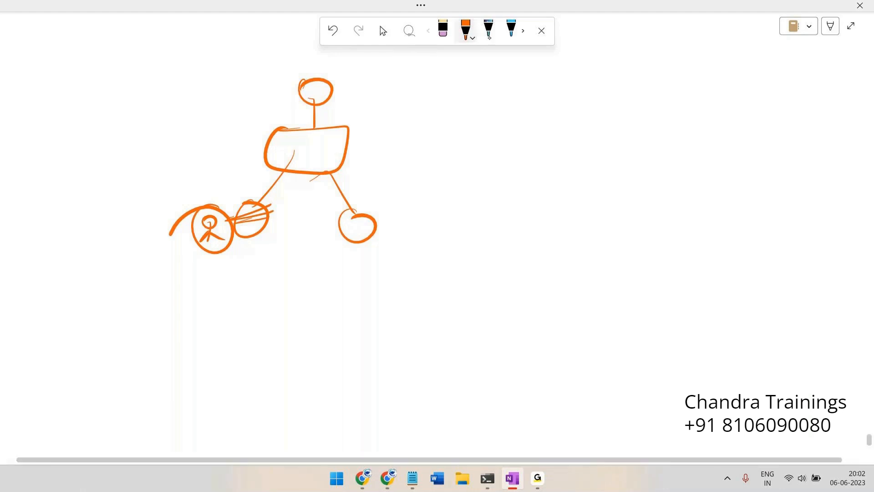
Draw an arm out to an underlined ID label with a tick beside it
drag(327, 145, 428, 121)
drag(423, 122, 427, 130)
mouse_move(431, 133)
mouse_down()
mouse_move(442, 122)
mouse_move(433, 133)
mouse_up()
mouse_move(410, 140)
mouse_down()
mouse_move(443, 137)
mouse_move(437, 142)
mouse_up()
drag(451, 133, 499, 124)
Enclose both lower-left circles in an ellipse, with a line and tick to its left
mouse_move(269, 188)
mouse_down()
mouse_move(184, 225)
mouse_move(205, 198)
mouse_up()
drag(98, 225, 157, 222)
mouse_move(97, 249)
mouse_down()
mouse_move(144, 235)
mouse_move(97, 259)
mouse_up()
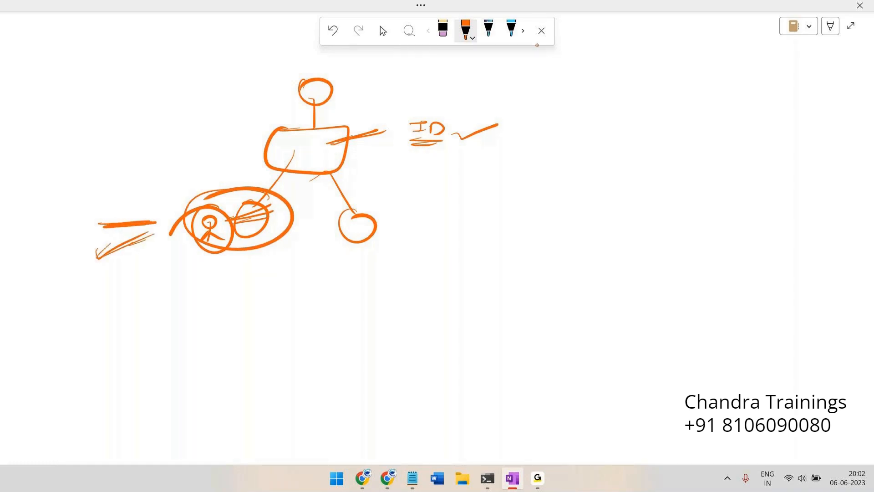
Write the note '3 OP ID' at the top right
mouse_move(602, 95)
mouse_down()
mouse_move(615, 104)
mouse_move(606, 115)
mouse_up()
drag(646, 103, 657, 118)
drag(659, 108, 663, 112)
mouse_move(689, 104)
mouse_down()
mouse_move(710, 103)
mouse_move(700, 114)
mouse_up()
drag(689, 116, 706, 114)
mouse_move(714, 108)
mouse_down()
mouse_move(717, 122)
mouse_move(731, 94)
mouse_up()
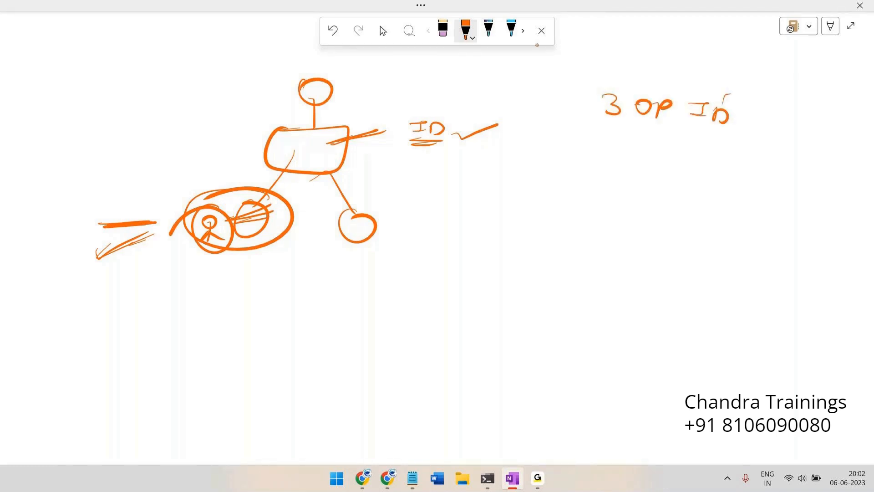
Write a slash-separated note above '3 OP ID' and circle its last part, 'Imp'
mouse_move(625, 73)
mouse_down()
mouse_move(658, 65)
mouse_move(669, 73)
mouse_up()
mouse_move(653, 64)
mouse_down()
mouse_move(661, 66)
mouse_move(667, 94)
mouse_move(678, 85)
mouse_up()
mouse_move(698, 80)
mouse_down()
mouse_move(720, 75)
mouse_move(722, 96)
mouse_up()
mouse_move(740, 77)
mouse_down()
mouse_move(752, 76)
mouse_move(743, 86)
mouse_up()
mouse_move(739, 87)
mouse_down()
mouse_move(758, 80)
mouse_move(782, 98)
mouse_up()
drag(792, 79, 794, 97)
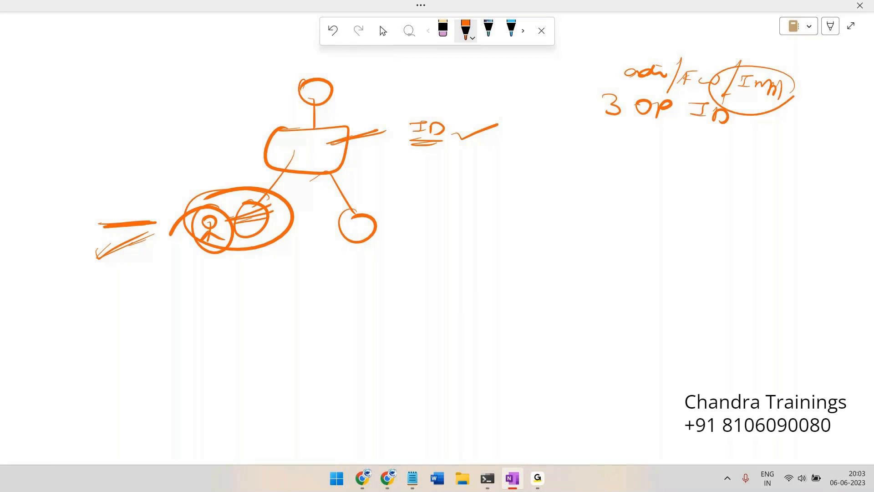
drag(737, 72, 794, 93)
Draw and circle a far-left stick figure, then write 3 under an underlined '3 OP ID'
drag(127, 216, 128, 259)
mouse_move(127, 243)
mouse_down()
mouse_move(117, 254)
mouse_move(146, 254)
mouse_up()
mouse_move(145, 206)
mouse_down()
mouse_move(107, 268)
mouse_move(178, 234)
mouse_up()
drag(76, 227, 176, 235)
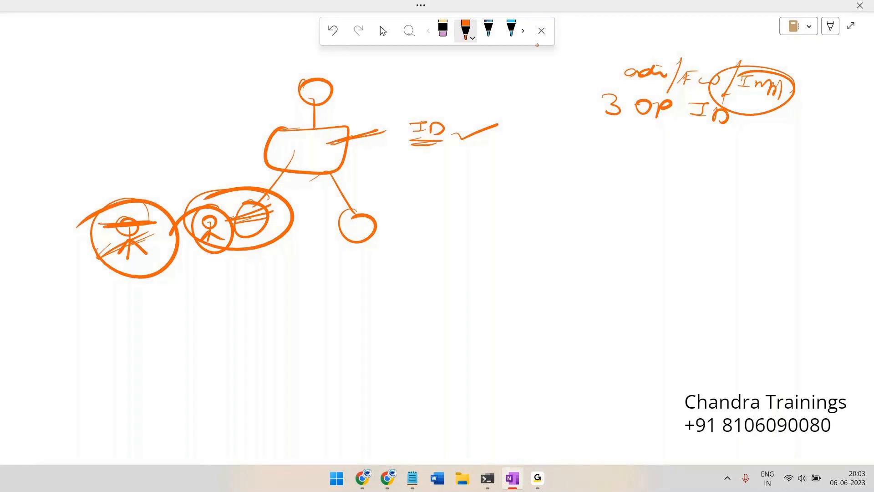
drag(637, 150, 642, 168)
drag(606, 114, 700, 119)
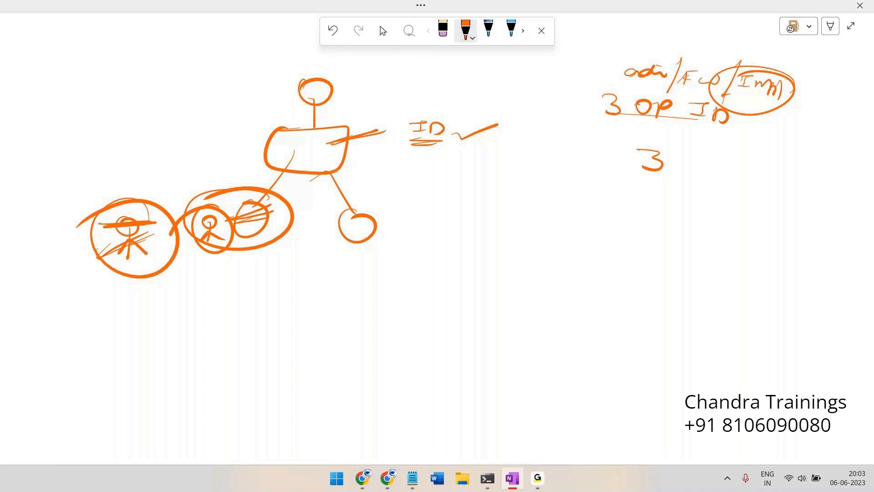
Hatch across the small-figure circles and ellipses and ring the stick figure's body with an ellipse
mouse_move(246, 135)
mouse_down()
mouse_move(287, 121)
mouse_move(301, 142)
mouse_up()
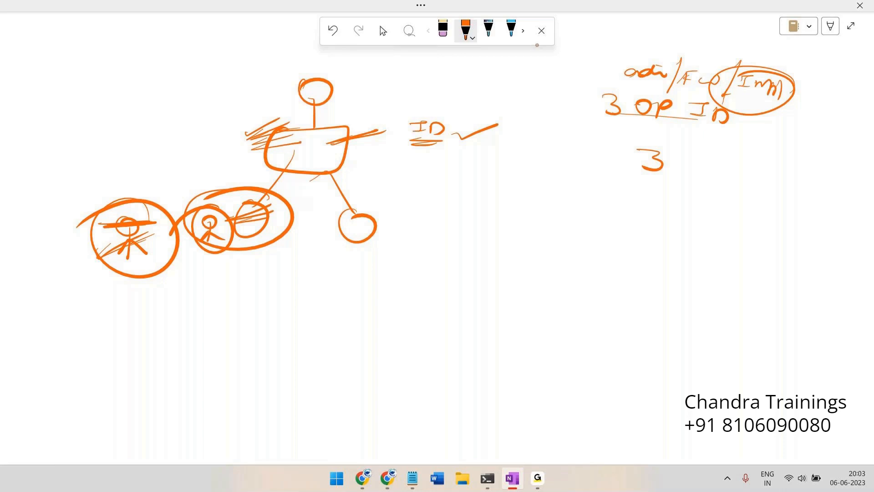
mouse_move(304, 118)
mouse_down()
mouse_move(243, 157)
mouse_move(313, 117)
mouse_up()
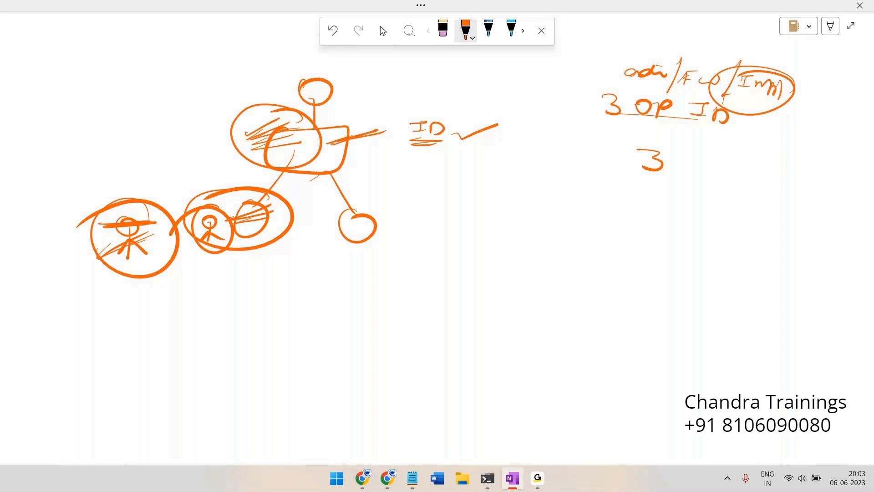
mouse_move(218, 239)
mouse_down()
mouse_move(258, 224)
mouse_move(282, 268)
mouse_up()
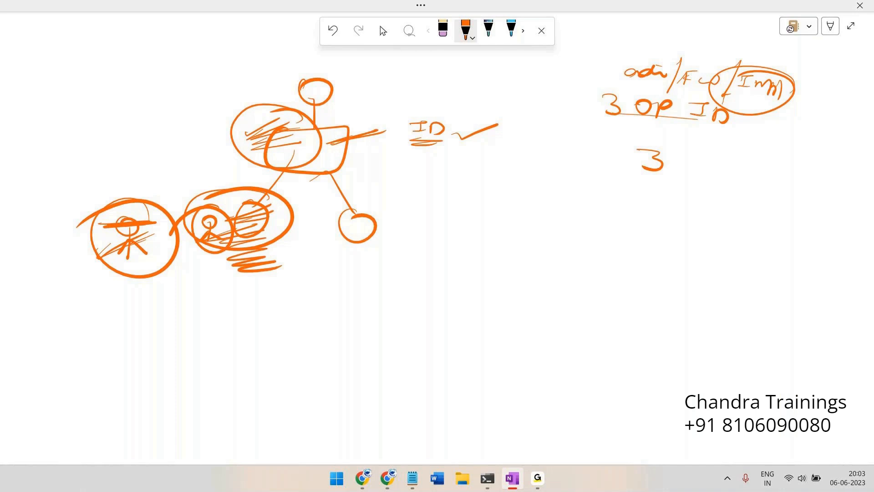
mouse_move(253, 257)
mouse_down()
mouse_move(287, 245)
mouse_move(299, 254)
mouse_up()
mouse_move(236, 220)
mouse_down()
mouse_move(258, 234)
mouse_move(286, 228)
mouse_up()
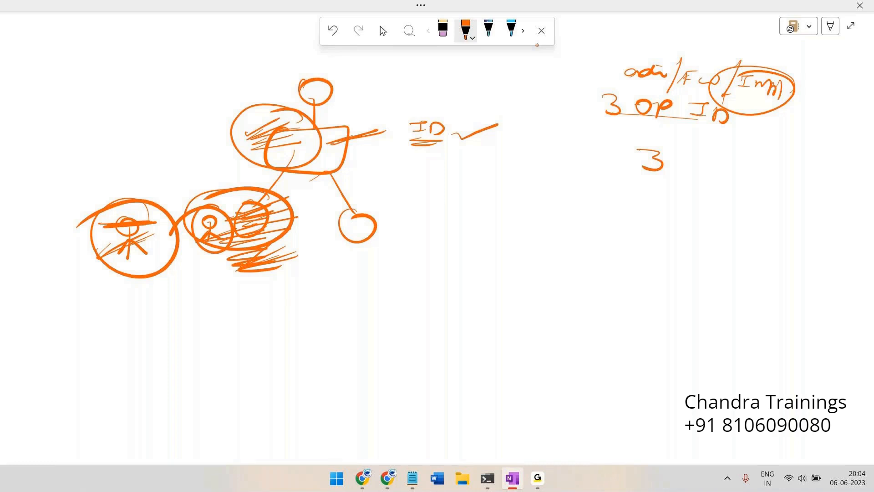
mouse_move(339, 120)
mouse_down()
mouse_move(291, 157)
mouse_move(319, 121)
mouse_move(276, 141)
mouse_up()
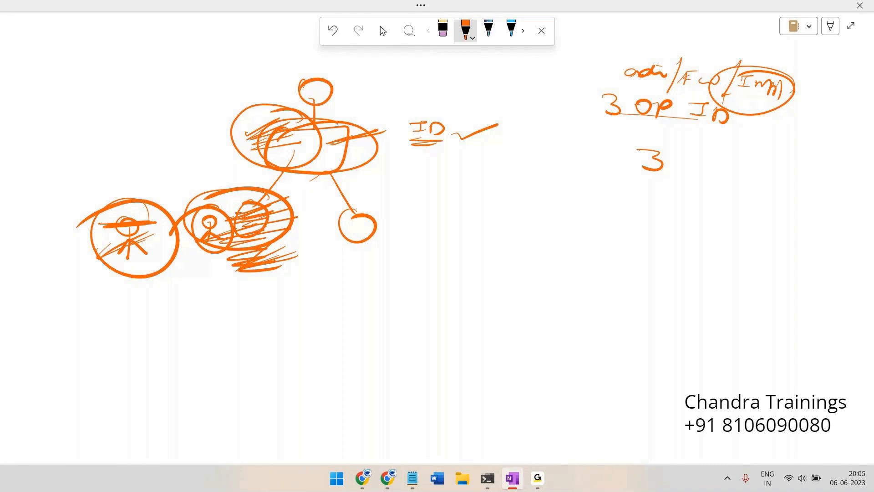
Switch to the Select tool, scroll down to blank canvas, glance at Pega, and return to the whiteboard
click(382, 30)
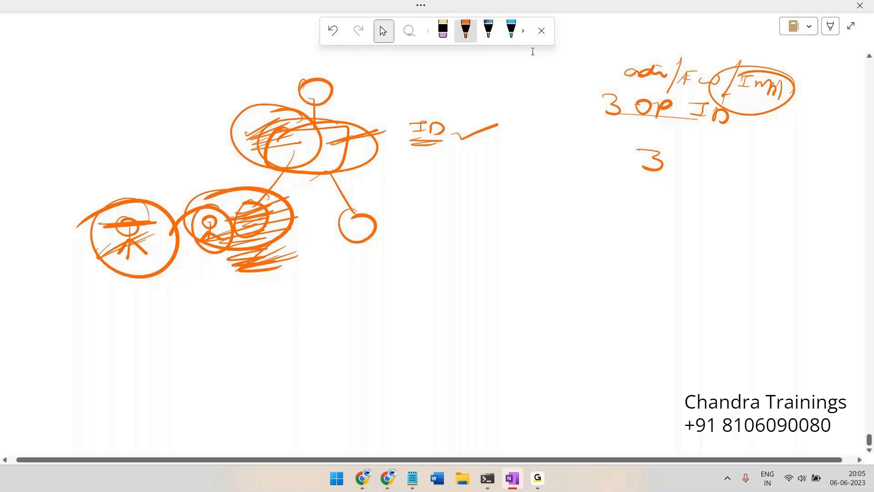
scroll(504, 215, down, 3)
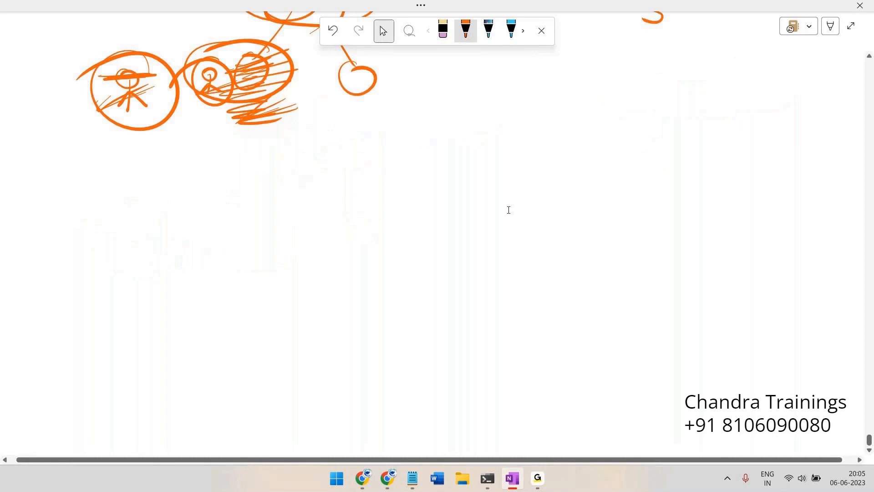
key(alt+Tab)
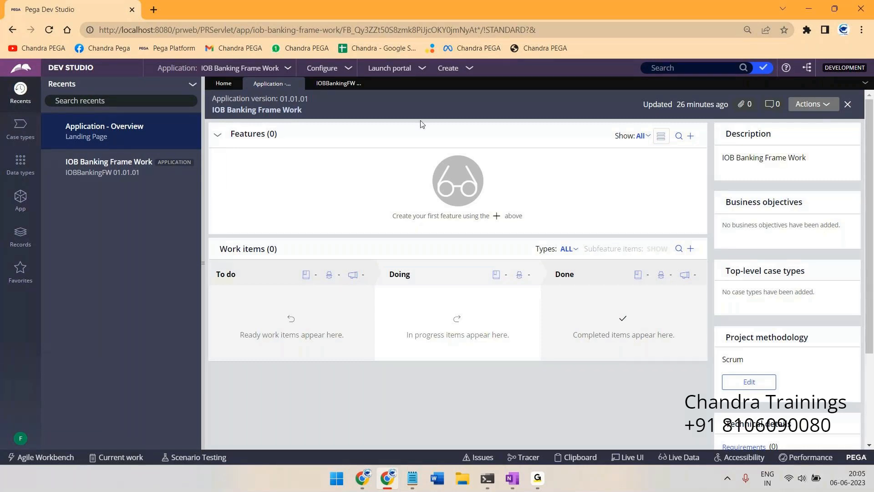
click(511, 478)
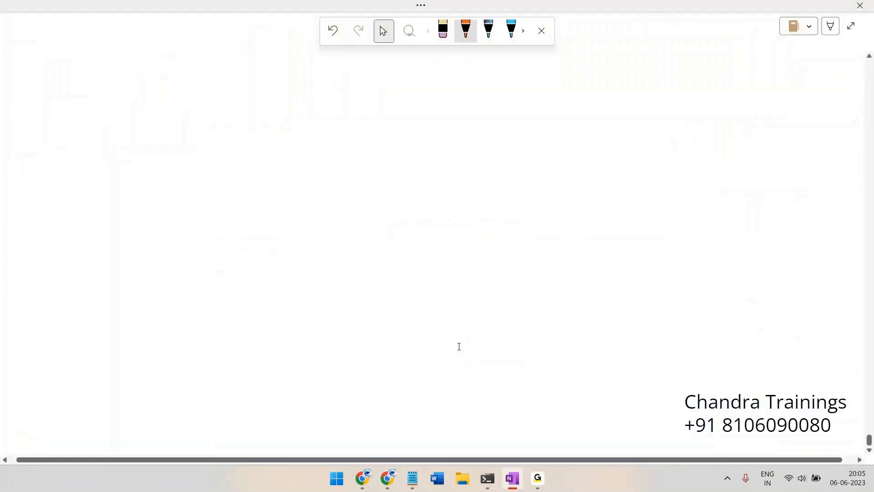
Write a circled FW, then RPF with an arrow down to an underlined FW
mouse_move(269, 108)
mouse_down()
mouse_move(270, 125)
mouse_move(275, 106)
mouse_up()
mouse_move(282, 111)
mouse_down()
mouse_move(301, 109)
mouse_move(301, 96)
mouse_up()
mouse_move(384, 66)
mouse_down()
mouse_move(384, 79)
mouse_move(405, 73)
mouse_up()
drag(416, 67, 415, 80)
drag(416, 64, 430, 61)
mouse_move(415, 72)
mouse_down()
mouse_move(425, 70)
mouse_move(405, 109)
mouse_up()
mouse_move(401, 130)
mouse_down()
mouse_move(409, 118)
mouse_move(433, 117)
mouse_up()
drag(412, 136, 430, 148)
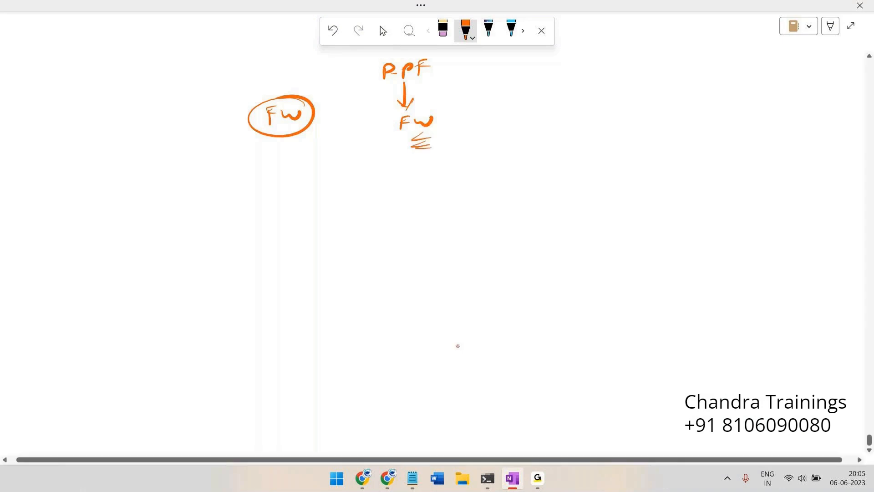
Arrow from FW down to a circled Impl, and tick RPF and FW
drag(413, 132, 411, 172)
drag(404, 165, 408, 181)
drag(403, 181, 398, 191)
mouse_move(410, 191)
mouse_down()
mouse_move(456, 188)
mouse_move(387, 196)
mouse_move(428, 175)
mouse_up()
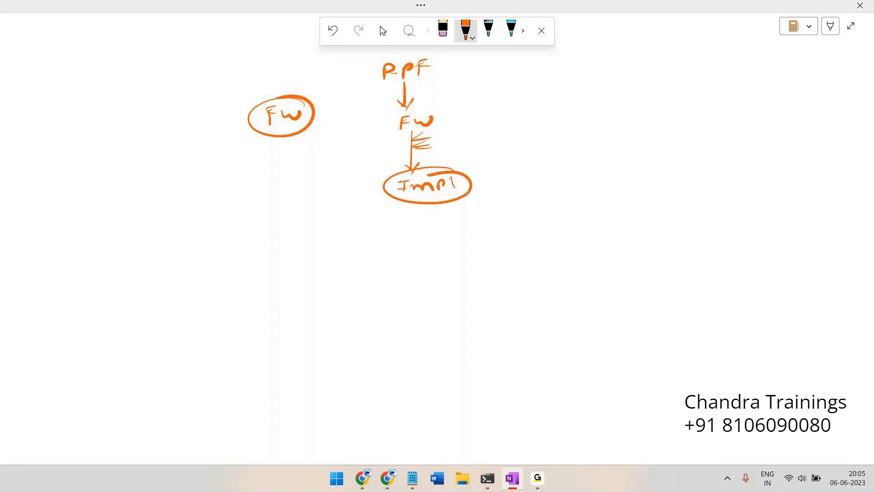
drag(455, 70, 482, 58)
drag(462, 122, 490, 109)
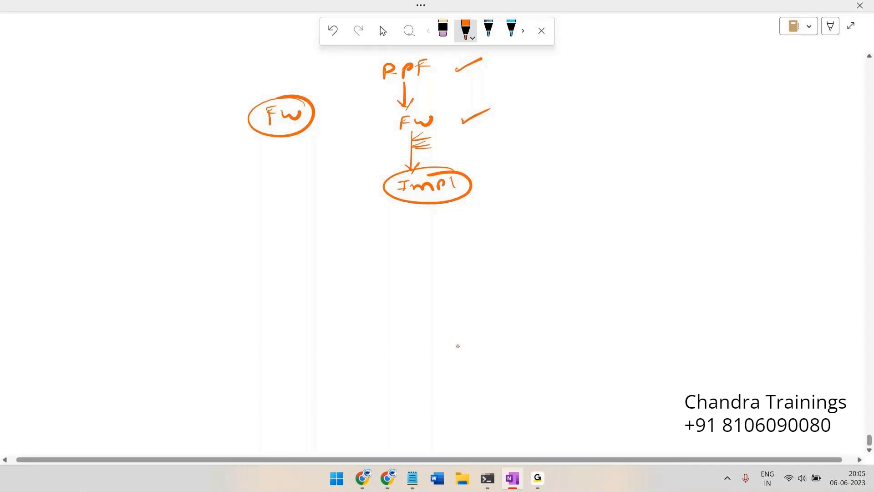
Circle the middle FW and RPF and draw a curve linking RPF to FW
click(465, 31)
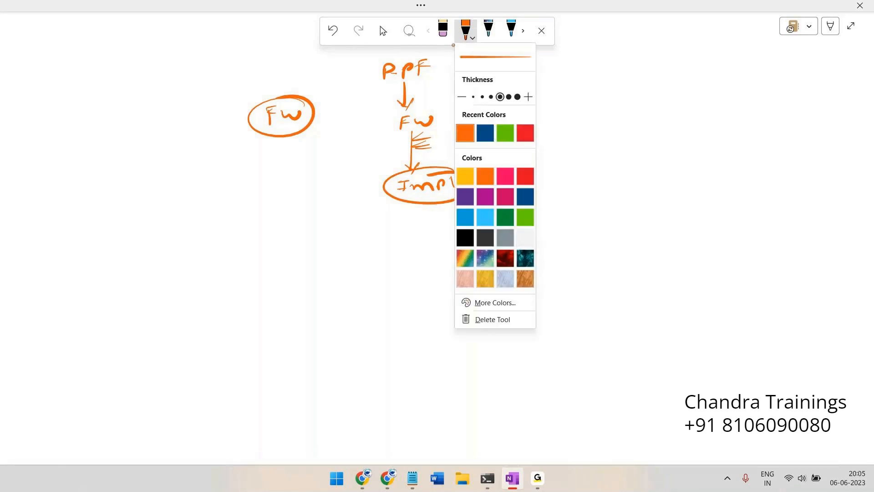
drag(406, 201, 423, 190)
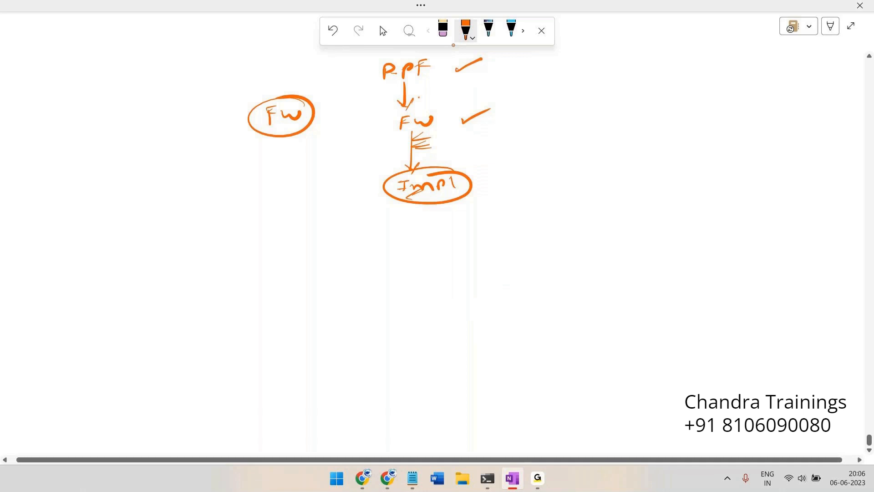
mouse_move(425, 106)
mouse_down()
mouse_move(409, 105)
mouse_move(442, 137)
mouse_move(417, 105)
mouse_move(374, 111)
mouse_up()
mouse_move(420, 61)
mouse_down()
mouse_move(435, 59)
mouse_move(463, 113)
mouse_up()
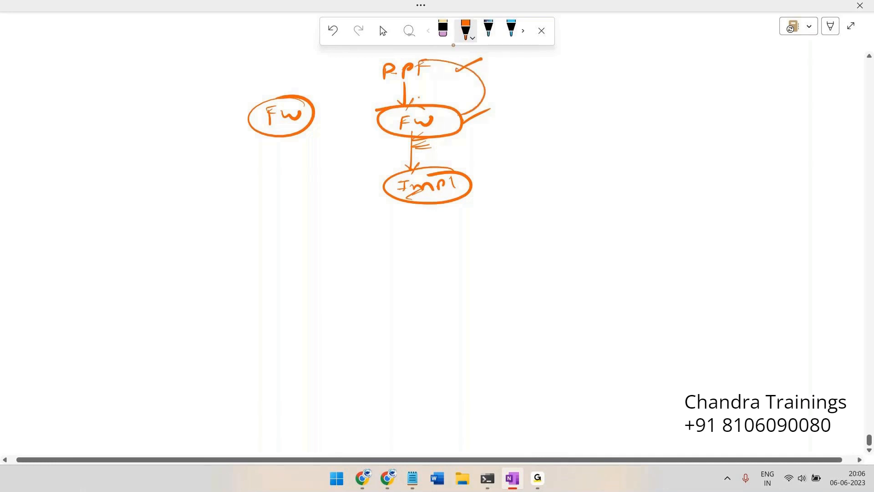
mouse_move(456, 61)
mouse_down()
mouse_move(386, 85)
mouse_move(488, 63)
mouse_up()
Label RPF as OOTB and underline it
drag(494, 62, 501, 63)
mouse_move(498, 62)
mouse_down()
mouse_move(512, 61)
mouse_move(505, 71)
mouse_up()
drag(515, 66, 529, 72)
drag(482, 81, 526, 82)
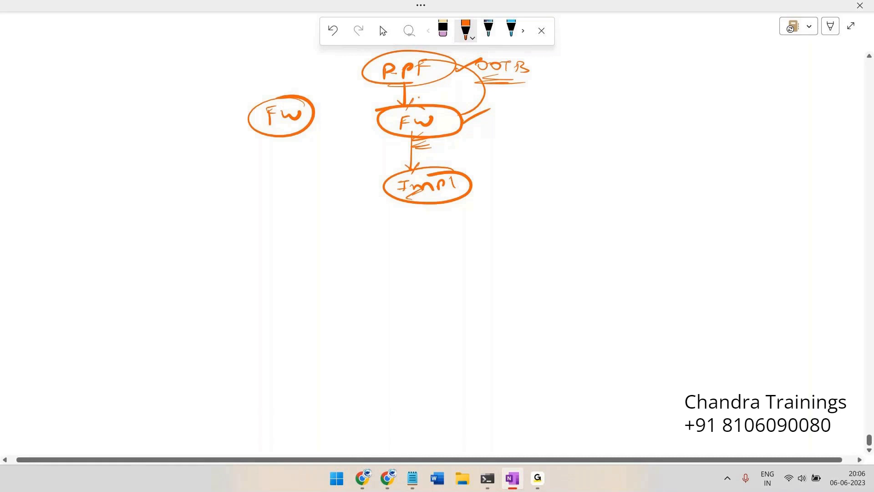
Add a second ring and box around Impl, larger ellipses around FW, and pointer arrows
mouse_move(430, 165)
mouse_down()
mouse_move(381, 178)
mouse_move(480, 187)
mouse_move(391, 173)
mouse_up()
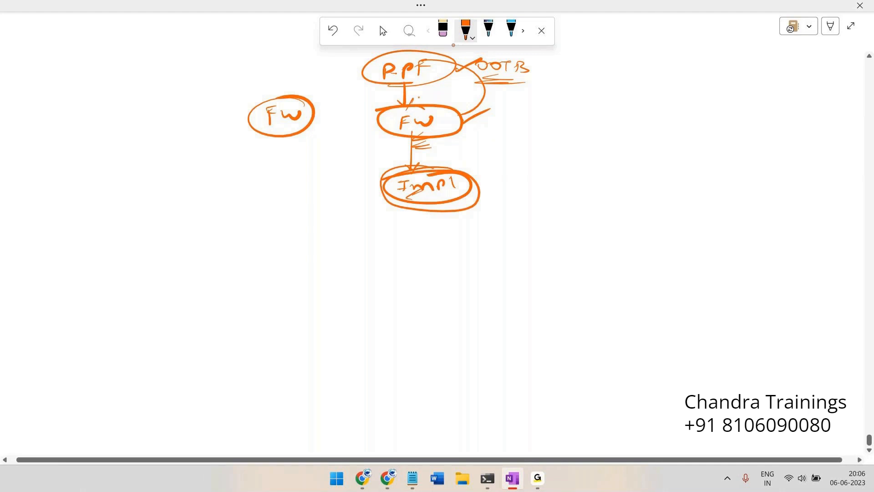
drag(452, 189, 503, 174)
drag(395, 53, 341, 82)
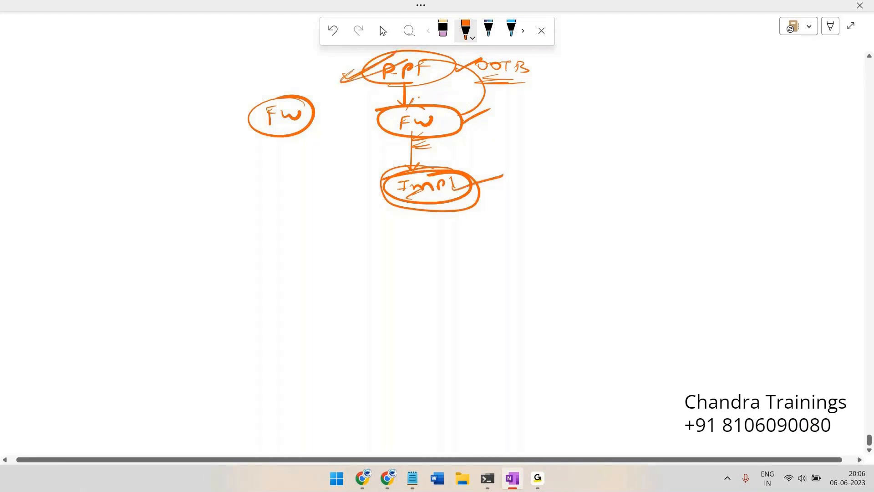
mouse_move(479, 125)
mouse_down()
mouse_move(513, 104)
mouse_move(521, 108)
mouse_up()
mouse_move(469, 98)
mouse_down()
mouse_move(571, 140)
mouse_move(424, 101)
mouse_move(518, 140)
mouse_move(558, 185)
mouse_move(542, 199)
mouse_move(566, 194)
mouse_up()
mouse_move(423, 53)
mouse_down()
mouse_move(475, 55)
mouse_move(501, 132)
mouse_move(426, 100)
mouse_up()
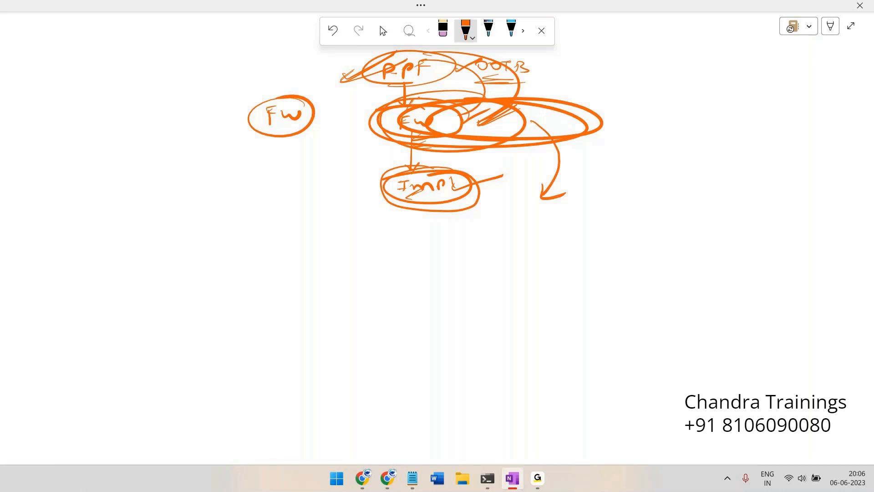
mouse_move(453, 172)
mouse_down()
mouse_move(501, 235)
mouse_move(458, 177)
mouse_up()
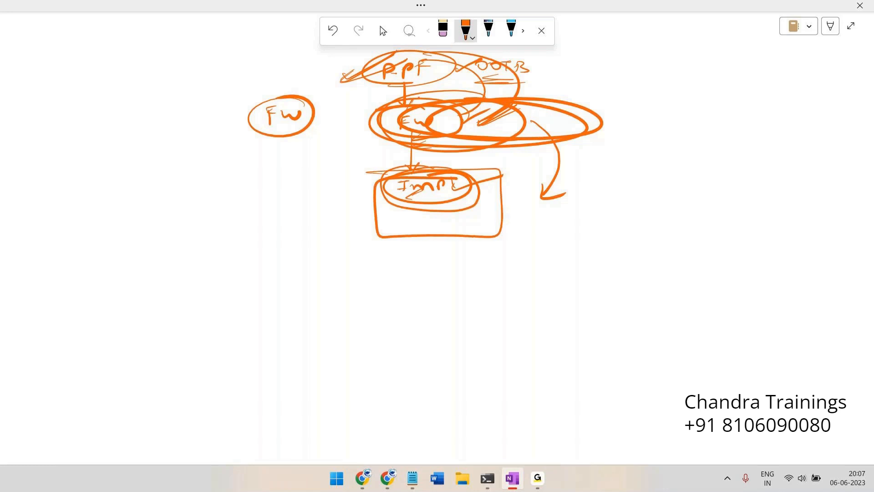
drag(338, 85, 365, 80)
On blank canvas, draw a top box, two child boxes and leaf circles beneath them
scroll(333, 190, down, 10)
key(Escape)
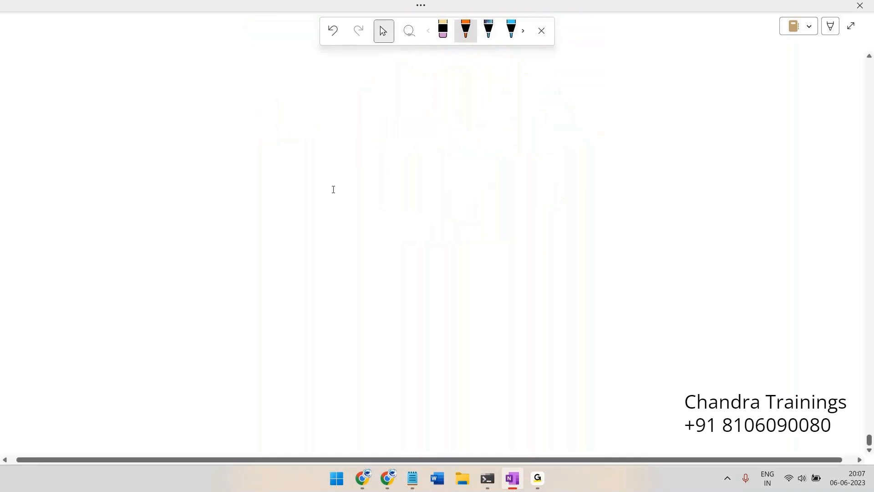
drag(320, 64, 317, 117)
drag(286, 116, 354, 119)
drag(370, 158, 303, 116)
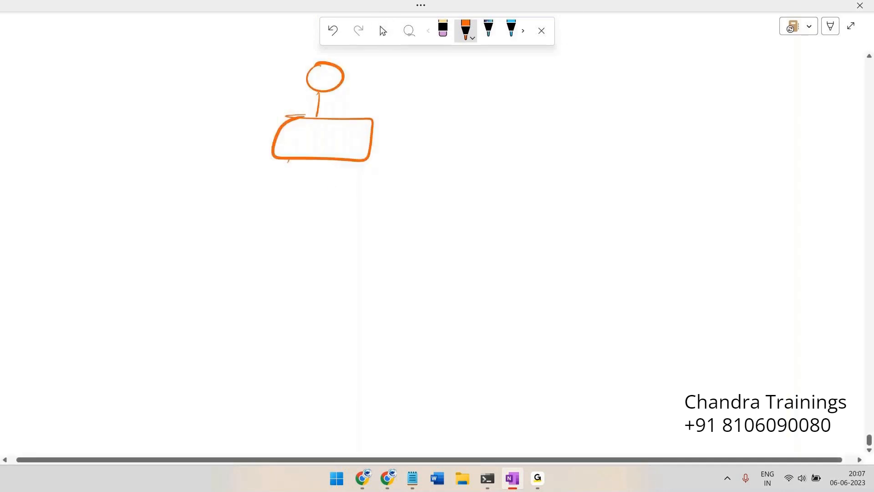
mouse_move(289, 160)
mouse_down()
mouse_move(233, 200)
mouse_move(248, 243)
mouse_move(255, 197)
mouse_up()
drag(373, 160, 408, 213)
mouse_move(376, 213)
mouse_down()
mouse_move(457, 227)
mouse_move(400, 211)
mouse_up()
mouse_move(256, 242)
mouse_down()
mouse_move(197, 301)
mouse_move(283, 294)
mouse_up()
mouse_move(394, 252)
mouse_down()
mouse_move(361, 327)
mouse_move(379, 297)
mouse_up()
drag(432, 268, 463, 307)
Number the boxes 1–3 and the leaf circles 4–7
drag(315, 128, 313, 143)
mouse_move(242, 223)
mouse_down()
mouse_move(244, 234)
mouse_move(261, 234)
mouse_up()
mouse_move(404, 224)
mouse_down()
mouse_move(415, 226)
mouse_move(404, 238)
mouse_up()
drag(200, 305, 209, 311)
drag(291, 302, 284, 314)
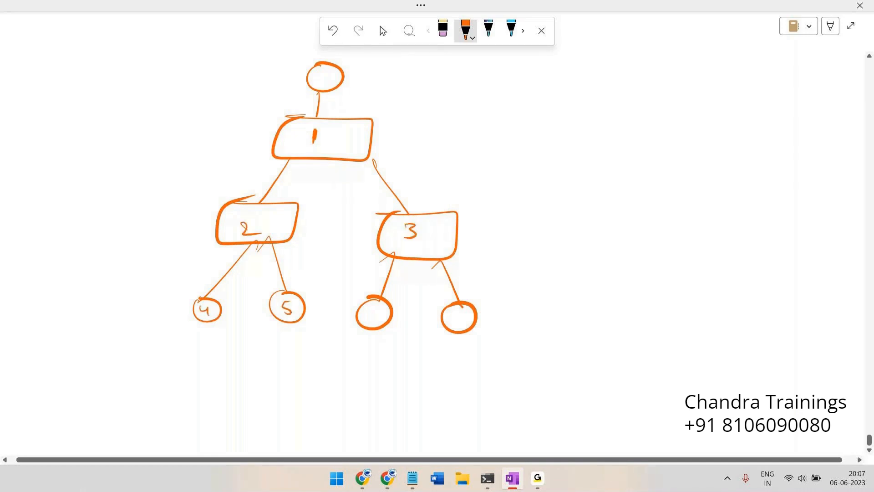
drag(377, 307, 374, 314)
drag(445, 317, 451, 329)
Add a tick and dash in box 1, mark the link into box 2, and mark nodes 4 and 5
drag(322, 129, 341, 121)
drag(270, 197, 259, 205)
drag(343, 133, 354, 128)
drag(225, 302, 225, 305)
drag(272, 314, 257, 312)
Branch a new leaf A off box 3 and a stick figure off box 2
mouse_move(457, 249)
mouse_down()
mouse_move(526, 297)
mouse_move(511, 301)
mouse_up()
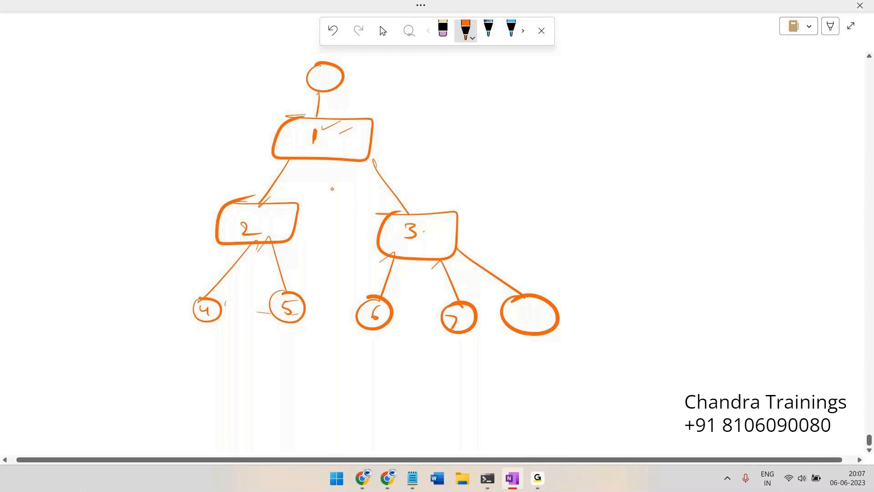
drag(520, 320, 538, 321)
drag(523, 314, 533, 313)
mouse_move(220, 245)
mouse_down()
mouse_move(181, 282)
mouse_move(181, 326)
mouse_up()
drag(174, 326, 194, 324)
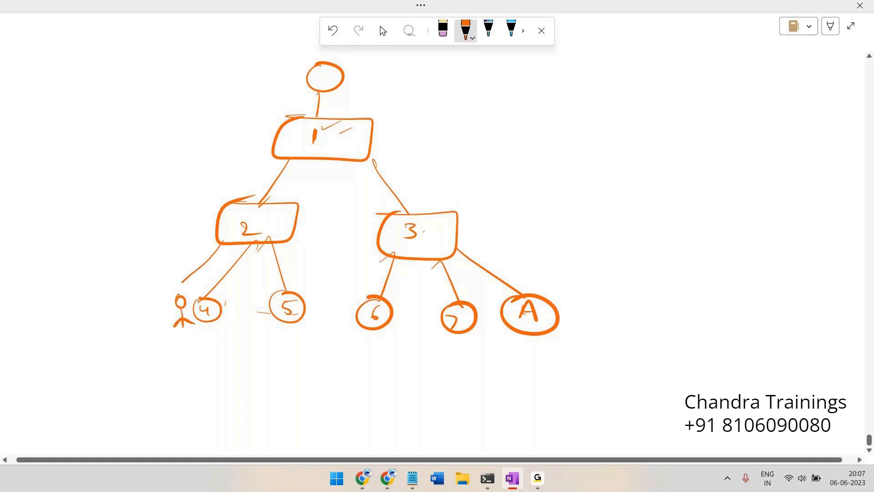
Cross out and hatch over node 4 and the stick figure, and draw a pointer from A
mouse_move(167, 308)
mouse_down()
mouse_move(197, 315)
mouse_move(217, 295)
mouse_up()
mouse_move(181, 314)
mouse_down()
mouse_move(157, 324)
mouse_move(219, 303)
mouse_move(187, 279)
mouse_move(177, 283)
mouse_up()
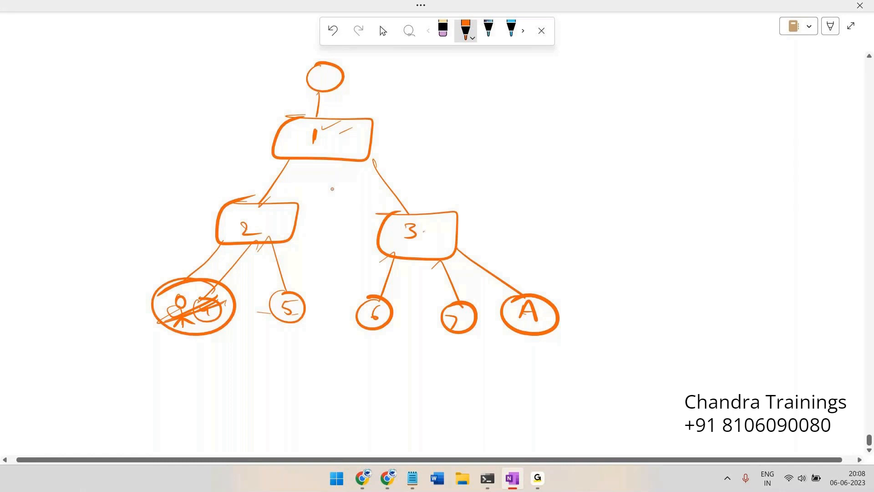
mouse_move(188, 287)
mouse_down()
mouse_move(199, 282)
mouse_move(181, 280)
mouse_up()
drag(164, 329, 204, 292)
drag(154, 310, 200, 280)
drag(186, 330, 233, 291)
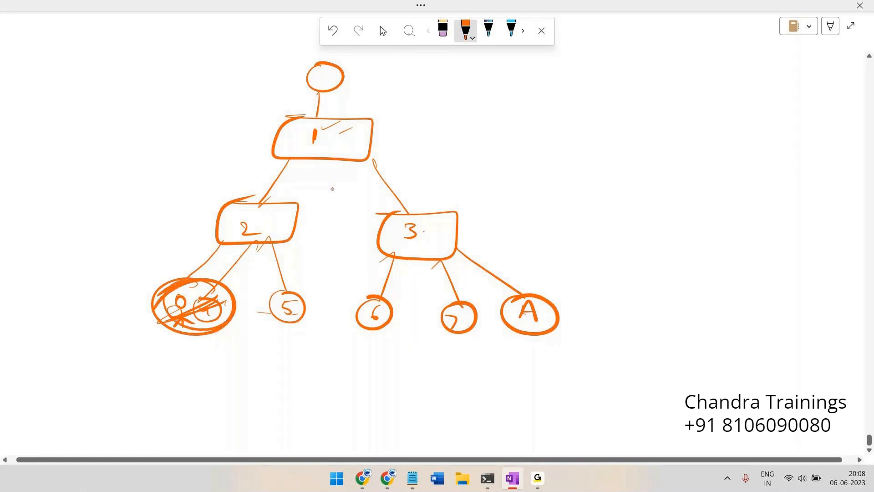
drag(552, 318, 605, 288)
Draw a PR–FJ–Imp chain of nodes at the right with a pointer and an arrow
mouse_move(673, 55)
mouse_down()
mouse_move(666, 77)
mouse_move(673, 69)
mouse_up()
drag(678, 72, 698, 66)
drag(678, 88, 656, 136)
mouse_move(659, 122)
mouse_down()
mouse_move(671, 120)
mouse_move(674, 128)
mouse_move(670, 170)
mouse_up()
mouse_move(670, 169)
mouse_down()
mouse_move(656, 195)
mouse_move(670, 169)
mouse_up()
mouse_move(661, 179)
mouse_down()
mouse_move(664, 189)
mouse_move(722, 166)
mouse_move(722, 186)
mouse_up()
drag(730, 68, 792, 65)
drag(703, 122, 756, 163)
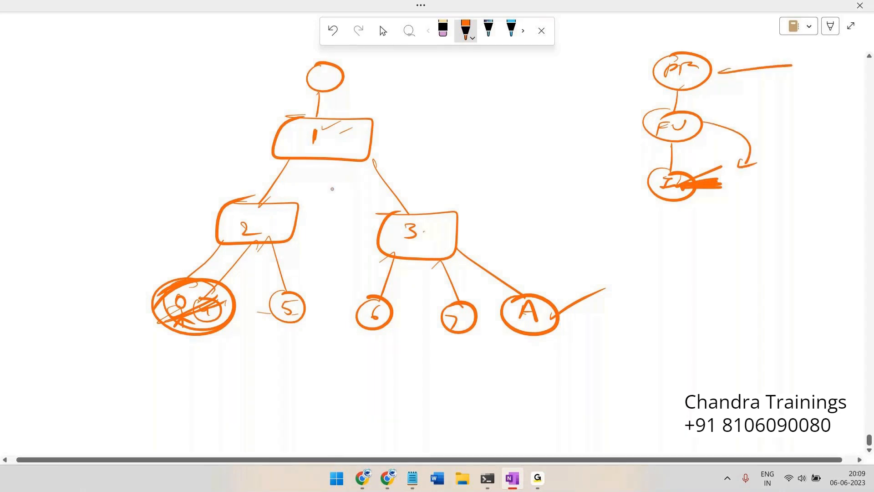
Star the PR node, cross out FJ, and draw an arrow down past Imp to a new box
mouse_move(636, 51)
mouse_down()
mouse_move(654, 68)
mouse_move(643, 59)
mouse_move(655, 66)
mouse_move(661, 58)
mouse_up()
drag(649, 136, 713, 114)
drag(653, 136, 737, 119)
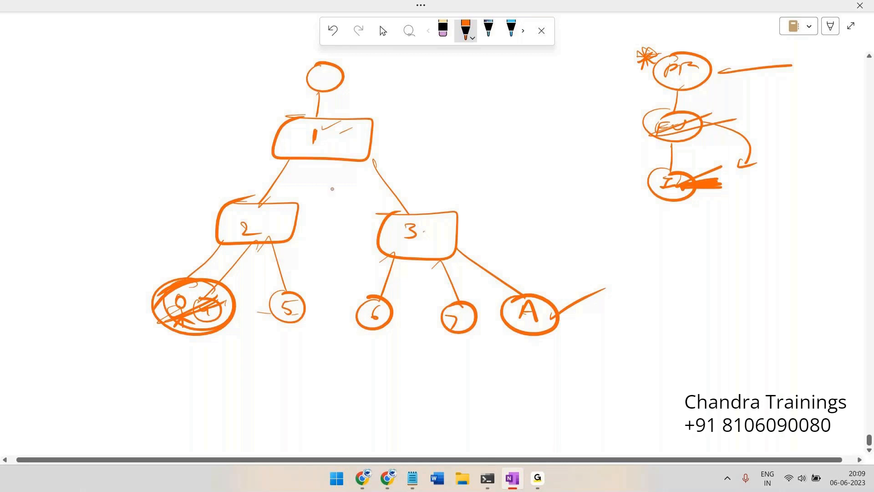
drag(683, 112, 697, 110)
mouse_move(647, 138)
mouse_down()
mouse_move(747, 117)
mouse_move(712, 213)
mouse_move(727, 215)
mouse_move(673, 227)
mouse_move(669, 219)
mouse_move(670, 234)
mouse_move(734, 243)
mouse_up()
mouse_move(745, 235)
mouse_down()
mouse_move(755, 247)
mouse_move(800, 248)
mouse_move(774, 225)
mouse_move(654, 245)
mouse_move(693, 252)
mouse_move(819, 230)
mouse_move(756, 221)
mouse_up()
drag(691, 208, 674, 210)
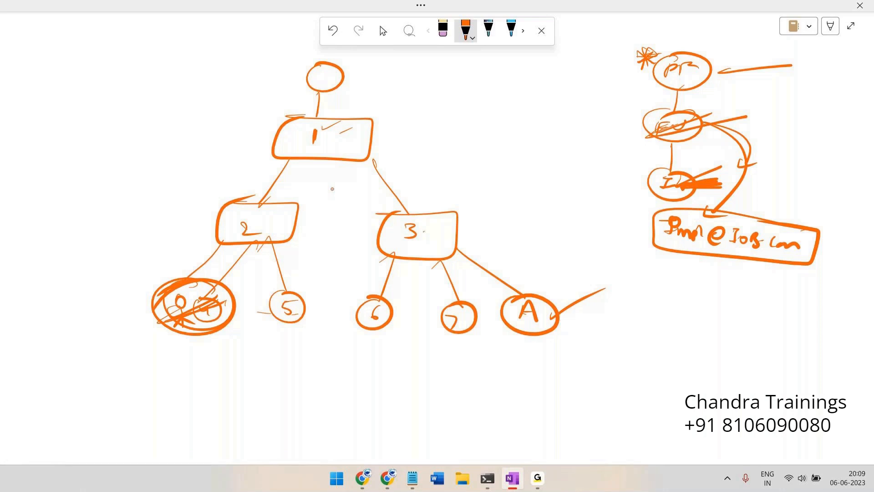
Strike through the I node and the Pmo text, and scribble heavily over the EU circle
drag(642, 199, 681, 189)
mouse_move(636, 133)
mouse_down()
mouse_move(659, 124)
mouse_move(696, 176)
mouse_up()
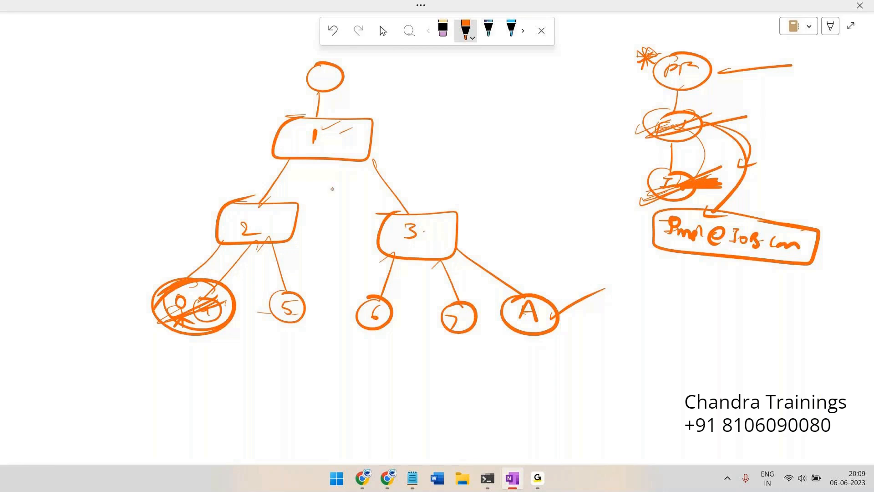
drag(662, 235, 748, 222)
drag(690, 179, 627, 186)
mouse_move(685, 114)
mouse_down()
mouse_move(632, 132)
mouse_move(646, 126)
mouse_up()
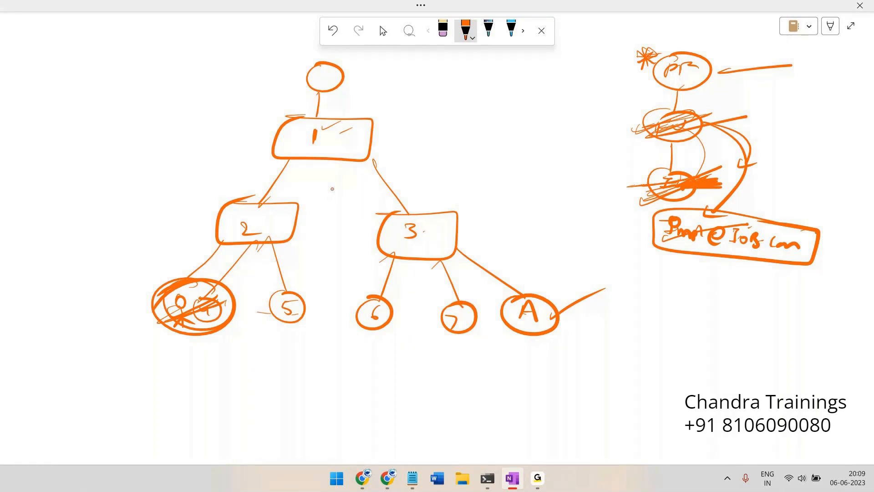
mouse_move(696, 106)
mouse_down()
mouse_move(709, 113)
mouse_move(660, 132)
mouse_move(722, 110)
mouse_move(642, 121)
mouse_up()
drag(729, 109, 646, 143)
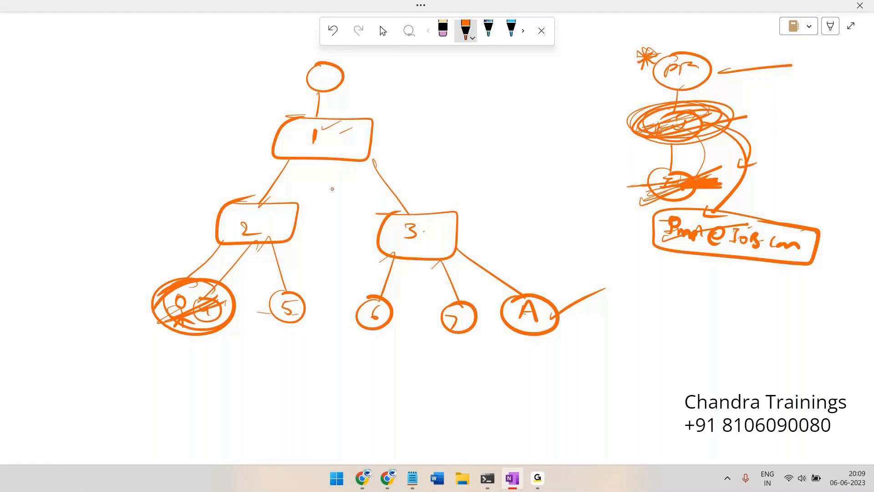
Draw a line and an arrow from the crossed-out circle to a new φI ellipse
drag(661, 200, 667, 274)
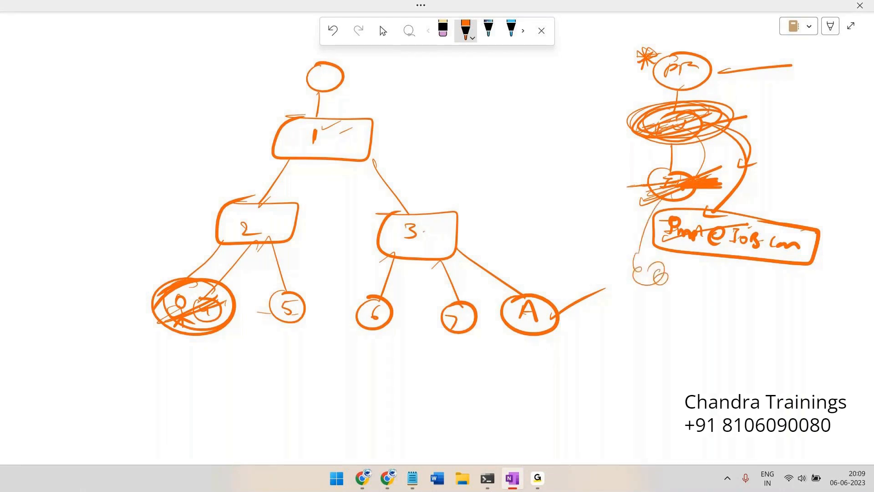
mouse_move(656, 201)
mouse_down()
mouse_move(670, 259)
mouse_move(635, 267)
mouse_move(665, 284)
mouse_move(718, 282)
mouse_up()
drag(709, 275, 719, 283)
drag(730, 278, 745, 291)
mouse_move(748, 282)
mouse_down()
mouse_move(759, 286)
mouse_move(724, 289)
mouse_move(789, 301)
mouse_move(740, 268)
mouse_up()
drag(660, 98, 630, 129)
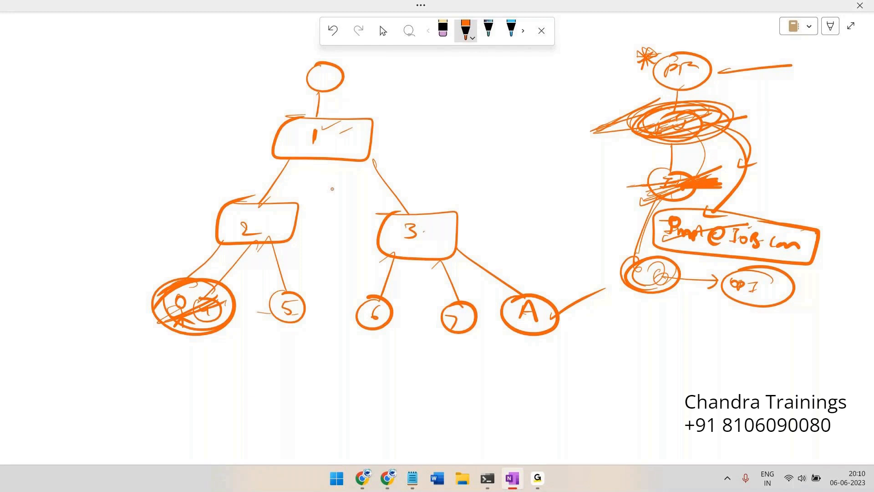
mouse_move(590, 178)
mouse_down()
mouse_move(640, 179)
mouse_move(631, 182)
mouse_move(656, 166)
mouse_move(671, 173)
mouse_move(656, 165)
mouse_move(719, 175)
mouse_up()
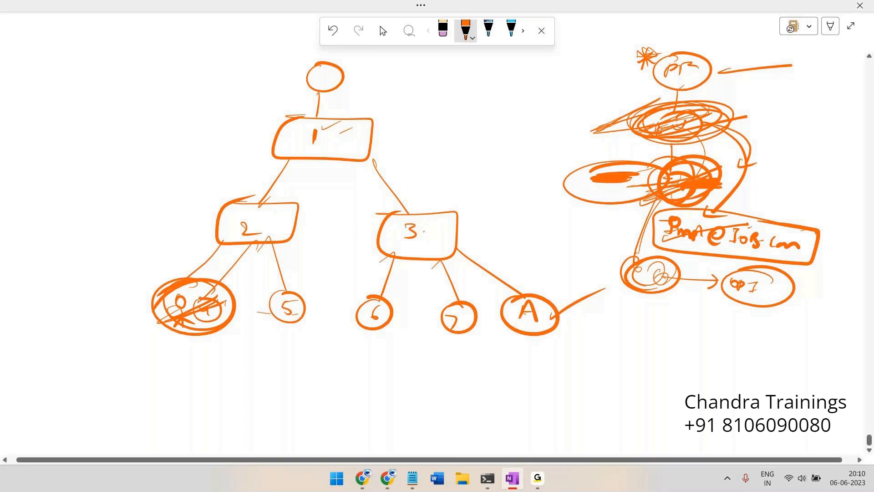
Add a bracket beside the right diagram, strike out the PR circle, then scroll to empty canvas
mouse_move(578, 119)
mouse_down()
mouse_move(527, 164)
mouse_move(560, 177)
mouse_up()
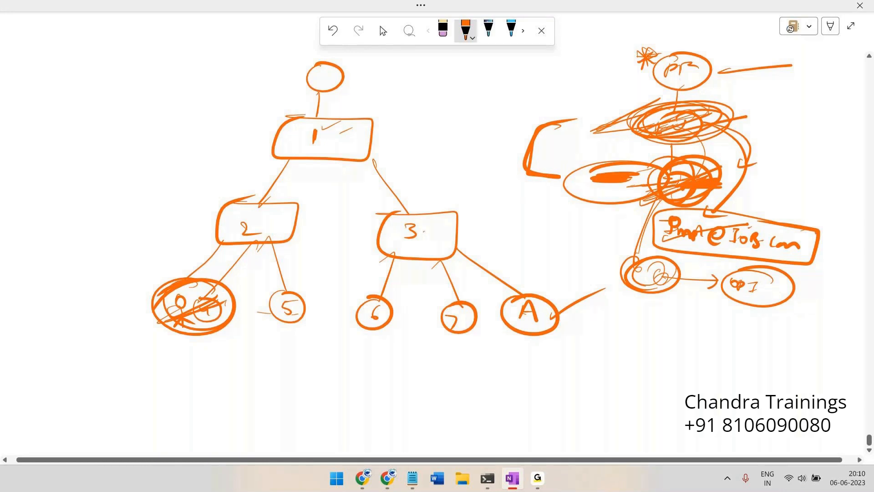
mouse_move(695, 56)
mouse_down()
mouse_move(613, 72)
mouse_move(717, 58)
mouse_up()
drag(632, 76, 748, 76)
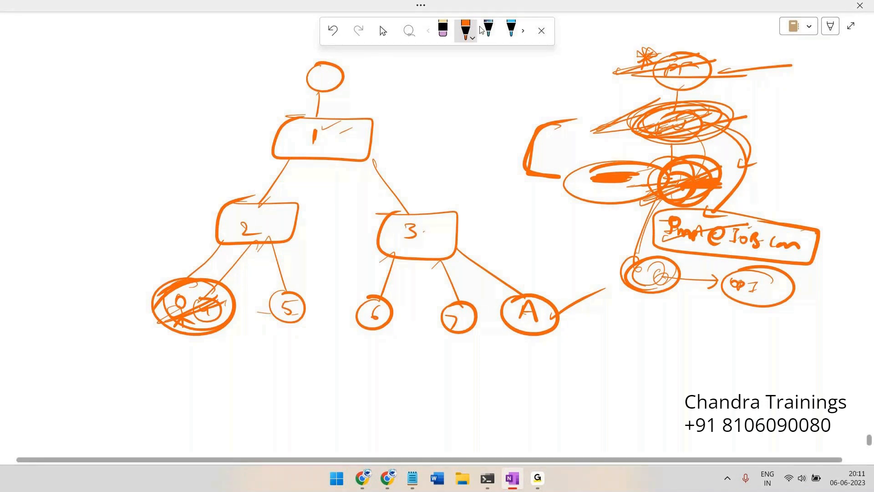
click(383, 30)
scroll(123, 117, down, 10)
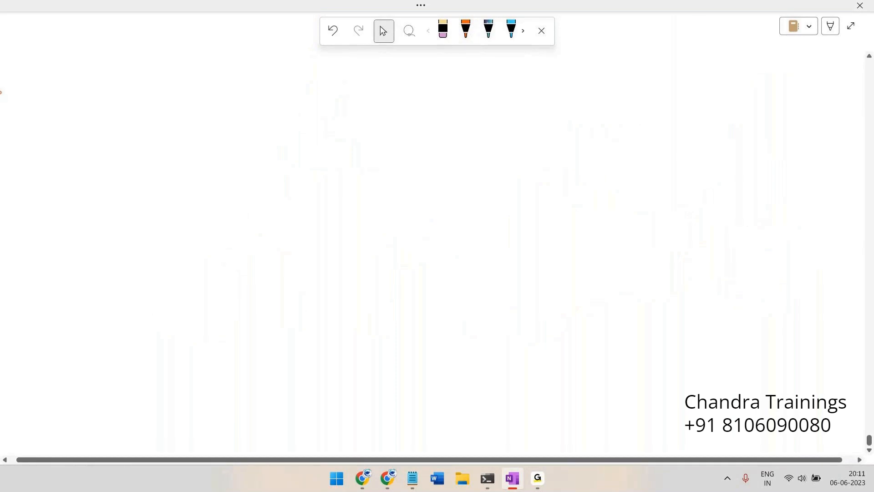
Return to the IOB Banking Frame Work overview in Pega Dev Studio and open the operator account menu
key(alt+Tab)
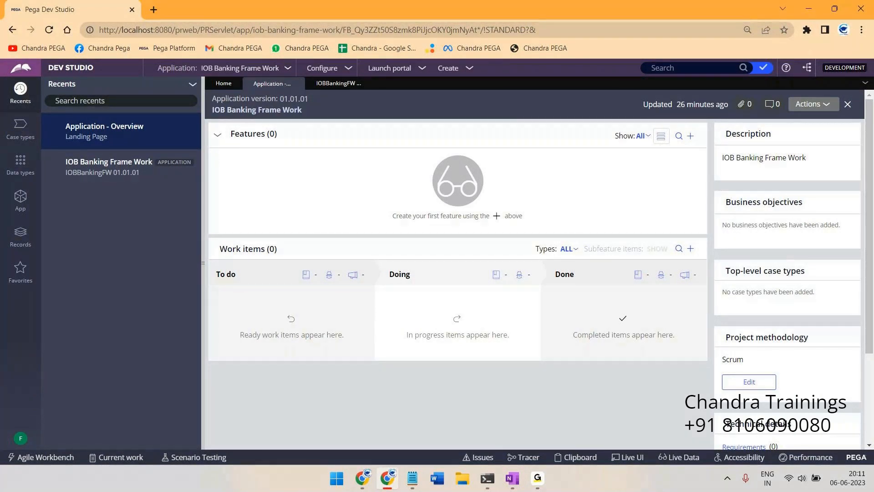
click(537, 477)
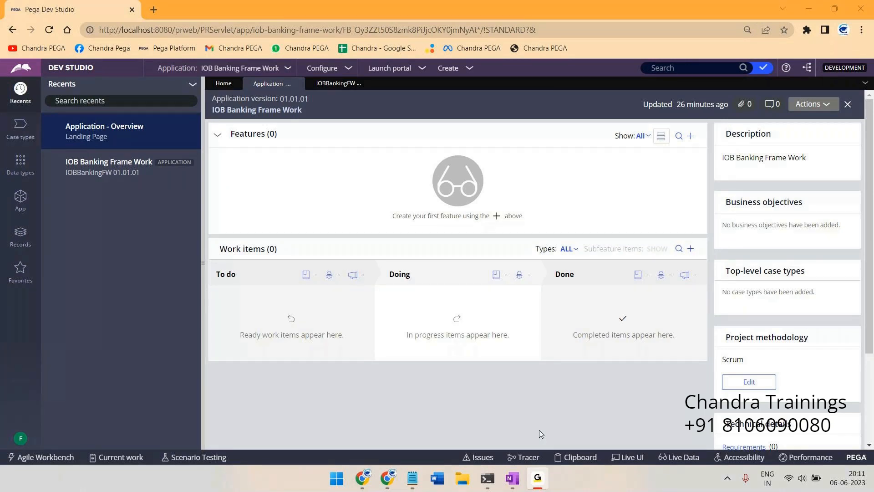
click(805, 13)
click(20, 438)
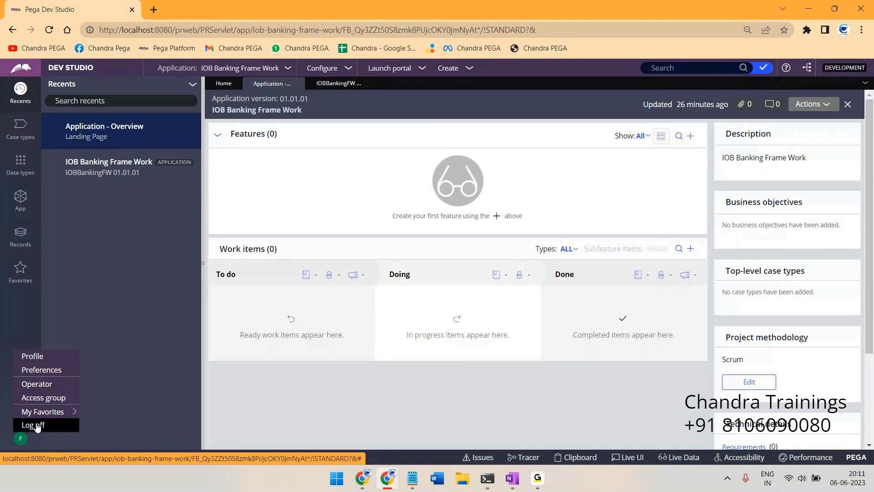
Log off, then submit the administrator user name, with its typo corrected, and the password
click(35, 424)
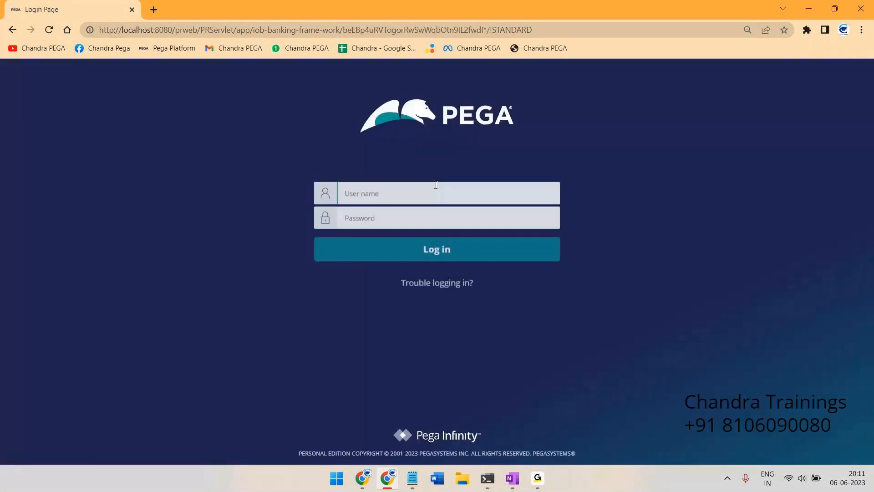
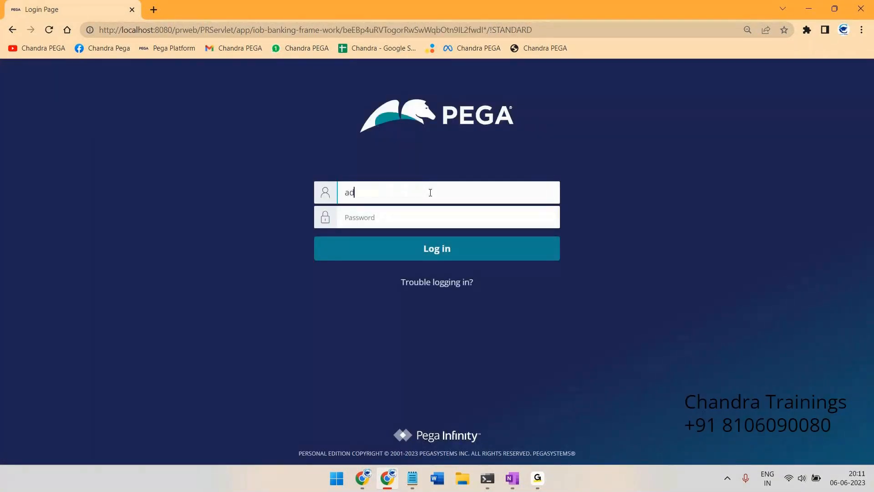
click(381, 194)
key(BackSpace)
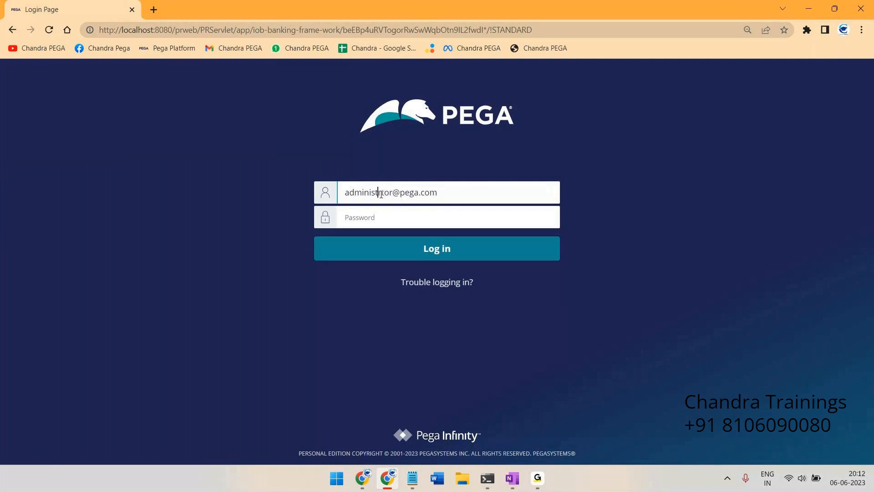
text(a)
click(382, 211)
text(rustall)
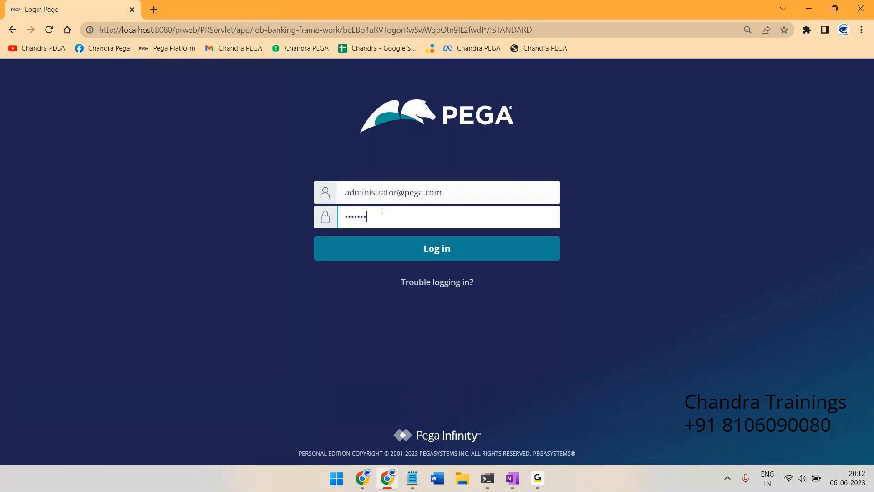
key(Return)
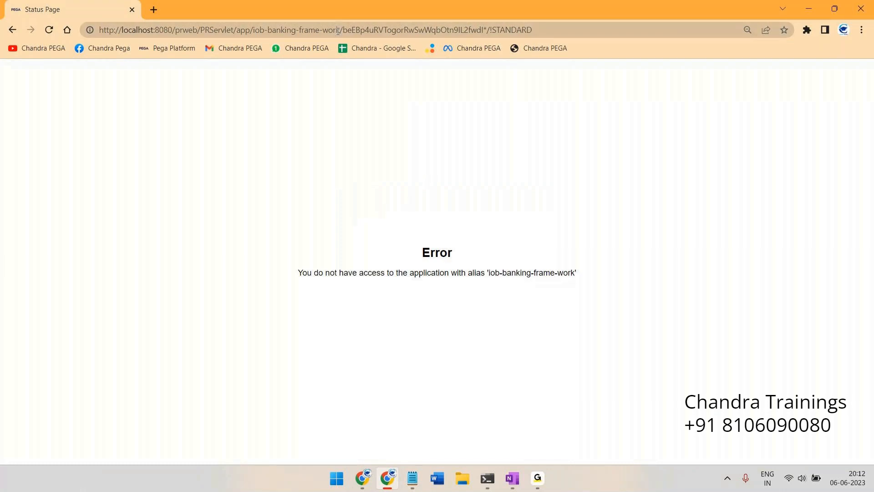
Change the application alias in the page address to 'default' and load it
drag(342, 30, 254, 31)
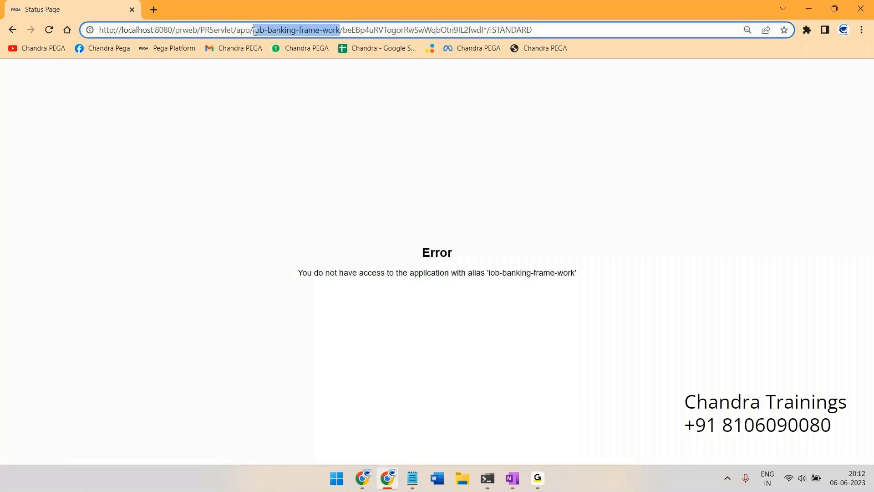
text(defau)
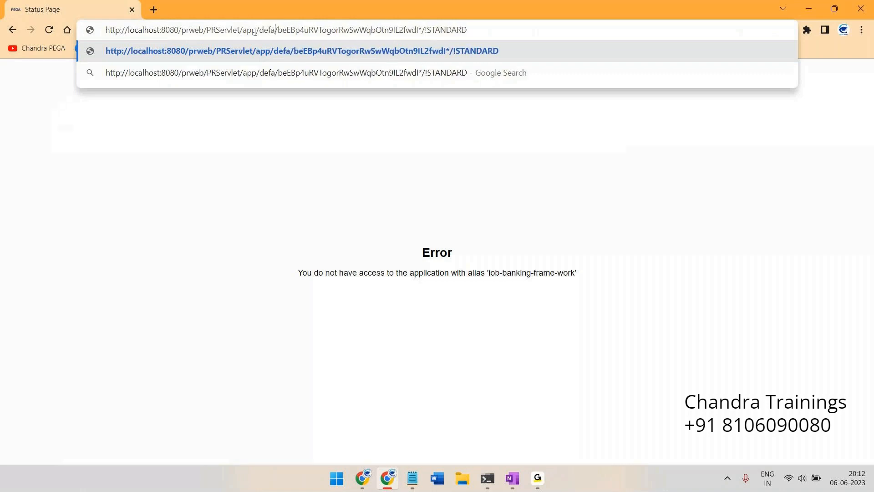
text(lt)
key(Return)
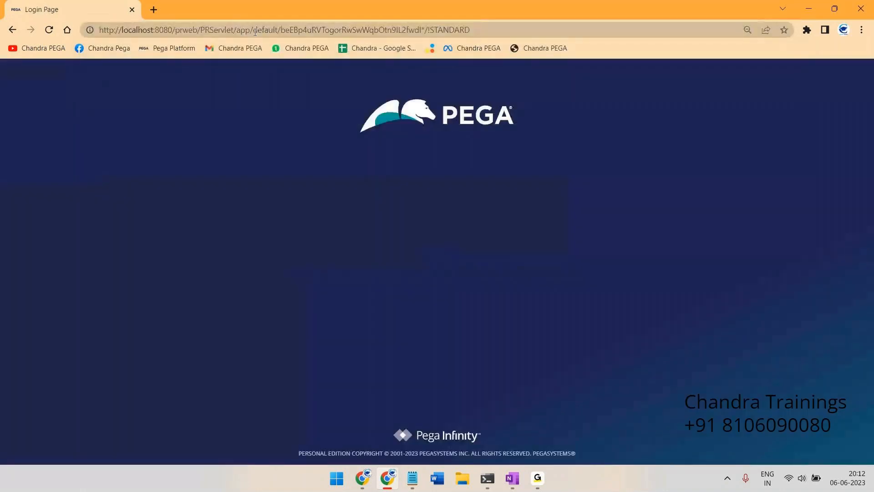
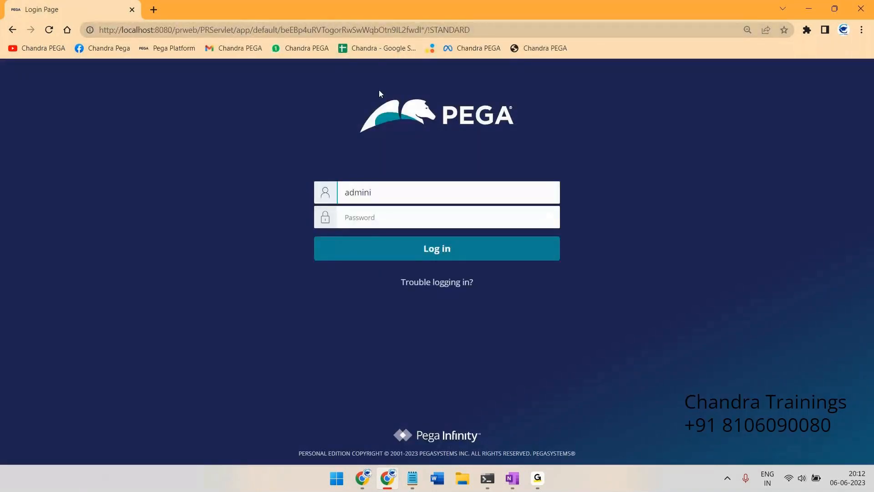
Log in with the administrator user name and password
key(Tab)
text(install)
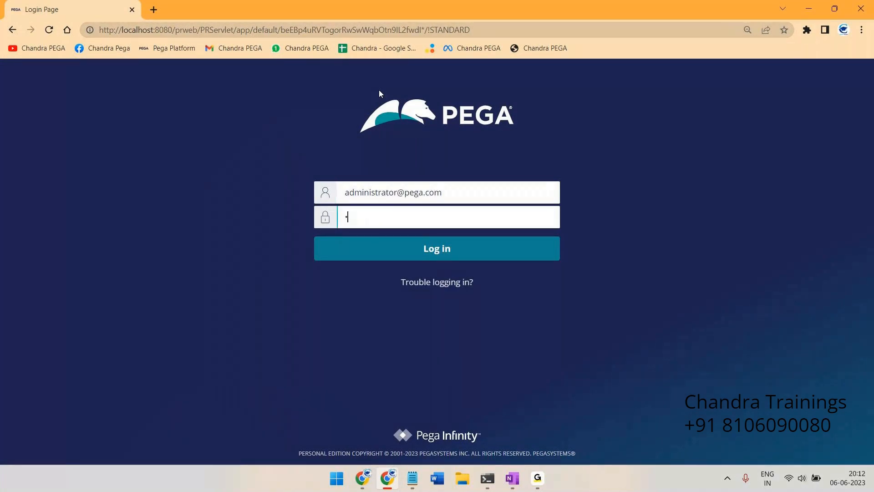
key(Return)
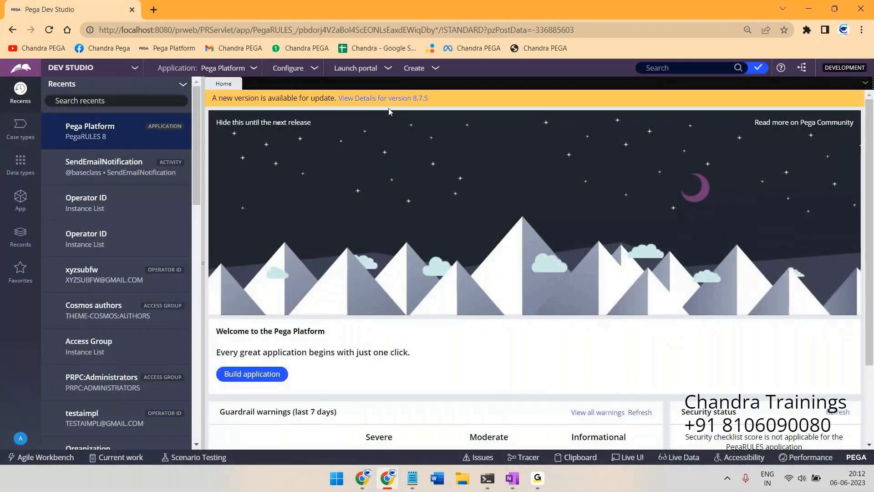
Choose New Application from the Application menu and review the list of application types
click(254, 70)
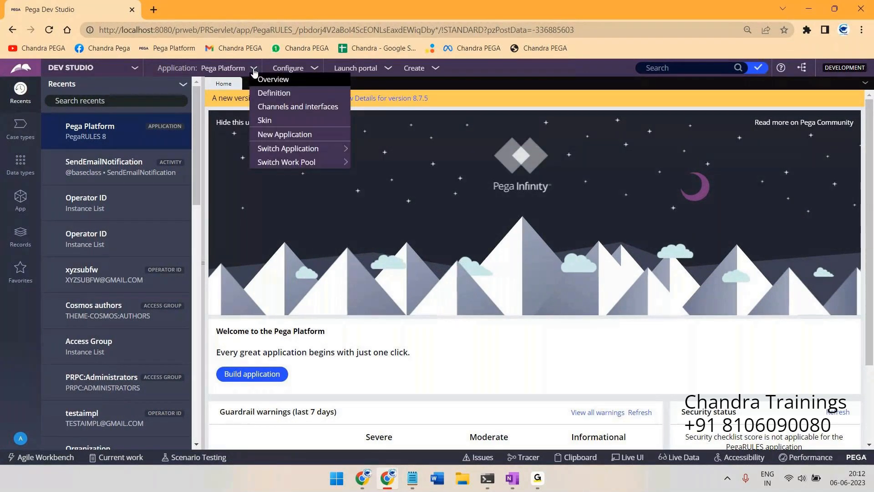
click(289, 135)
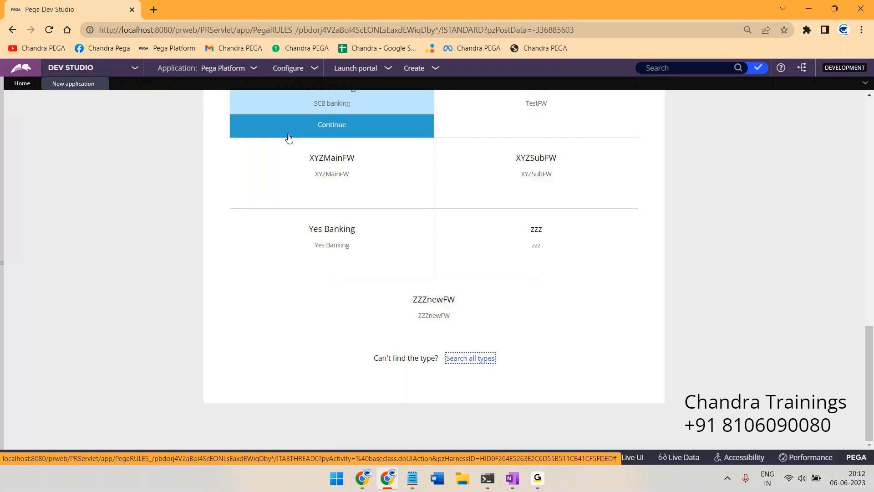
scroll(253, 199, up, 5)
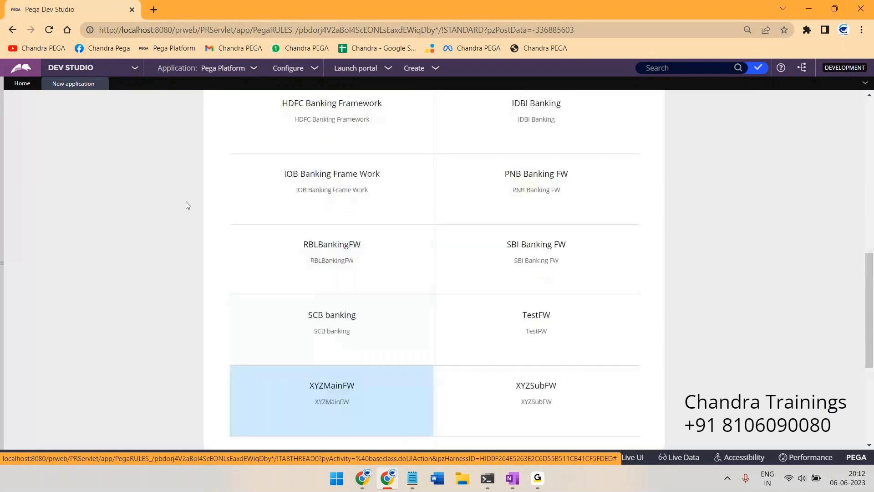
scroll(160, 200, up, 10)
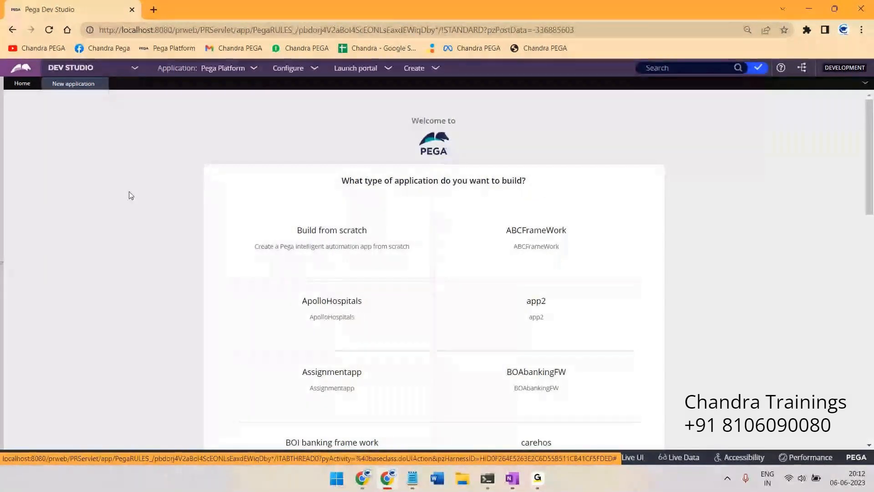
mouse_move(312, 251)
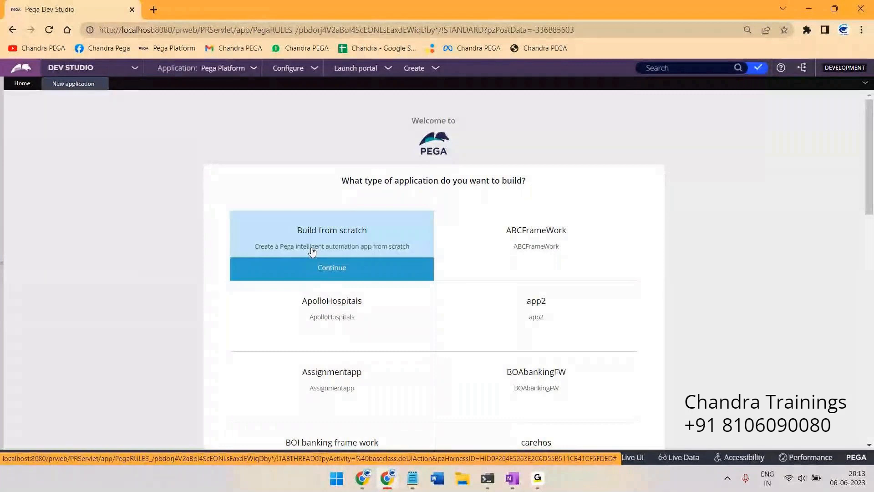
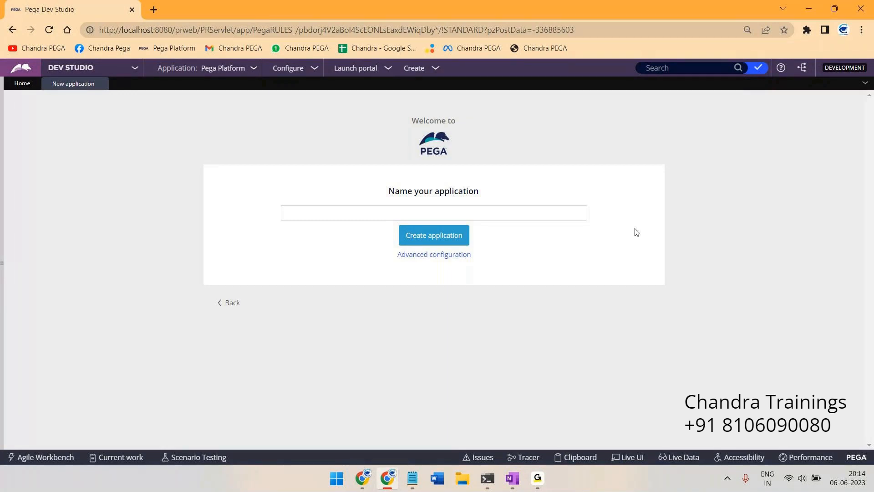
Click into the empty 'Name your application' field of the New application wizard
click(556, 212)
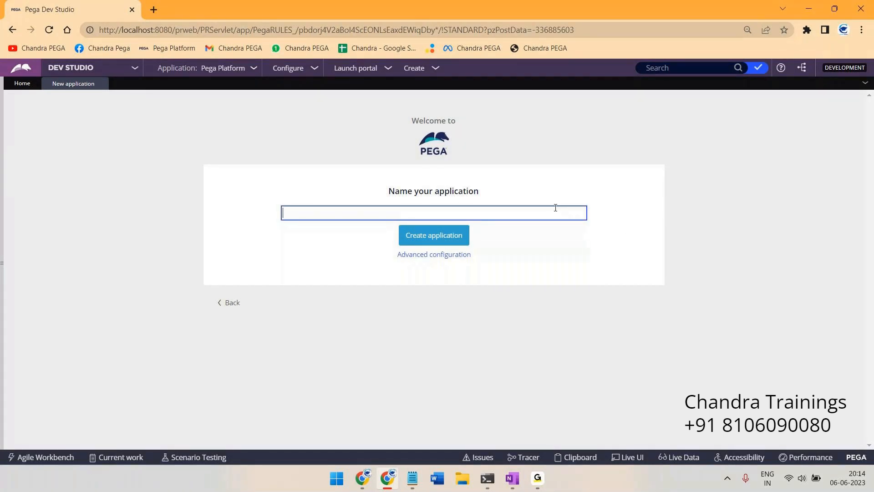
Enter 'IOB Loans' as the application name, correcting the mistyped letters
text(IOBlo)
key(BackSpace)
key(BackSpace)
text(Loans)
click(537, 479)
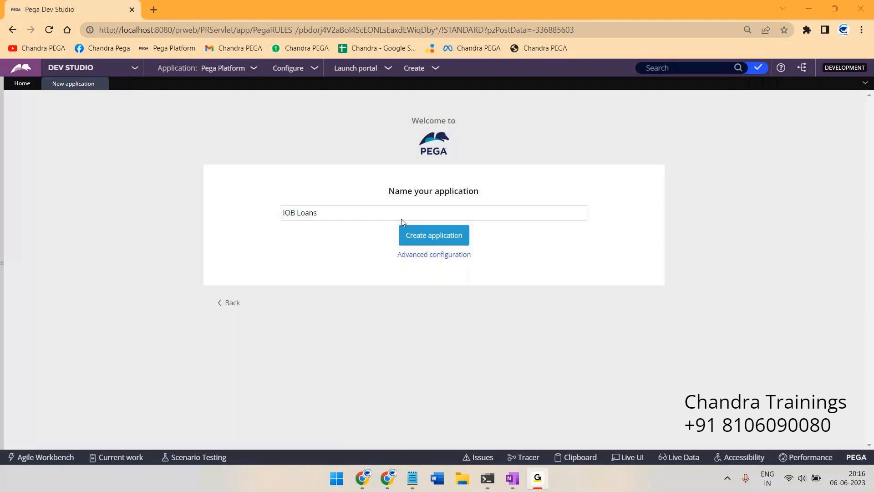
Open Advanced configuration and select the Application id (IOBLoans) and Organization name values
click(808, 12)
click(445, 255)
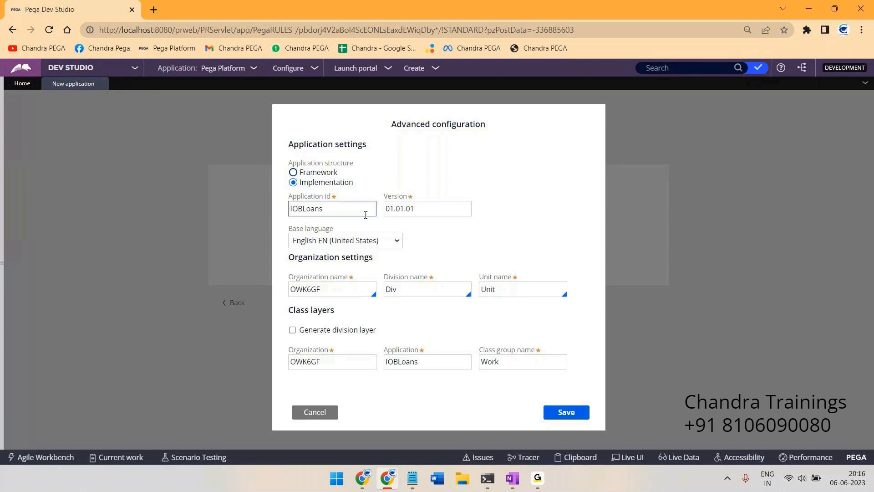
double_click(306, 208)
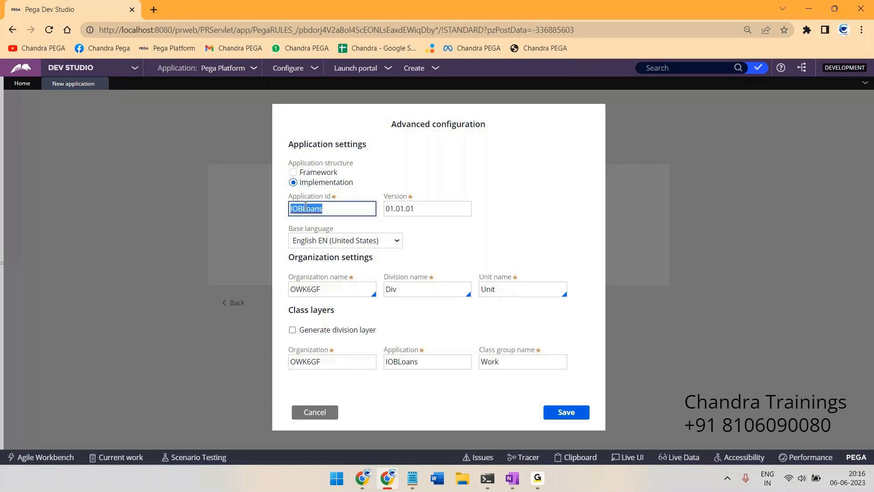
double_click(307, 290)
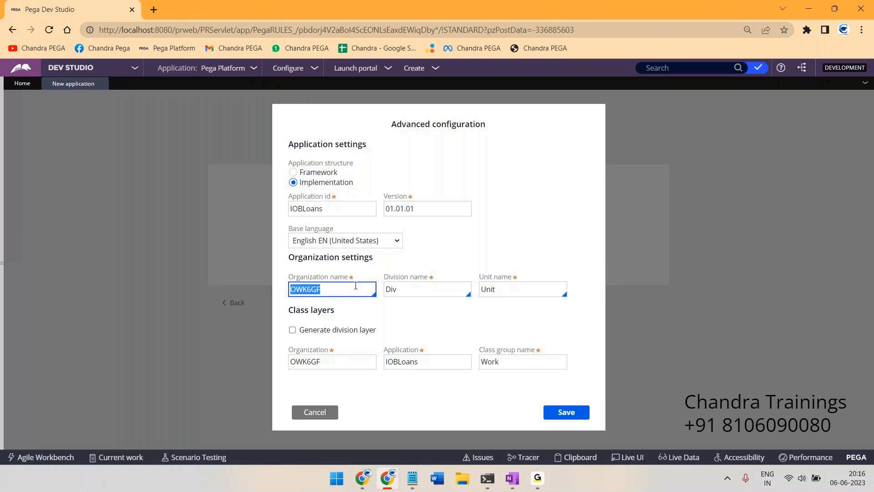
click(517, 482)
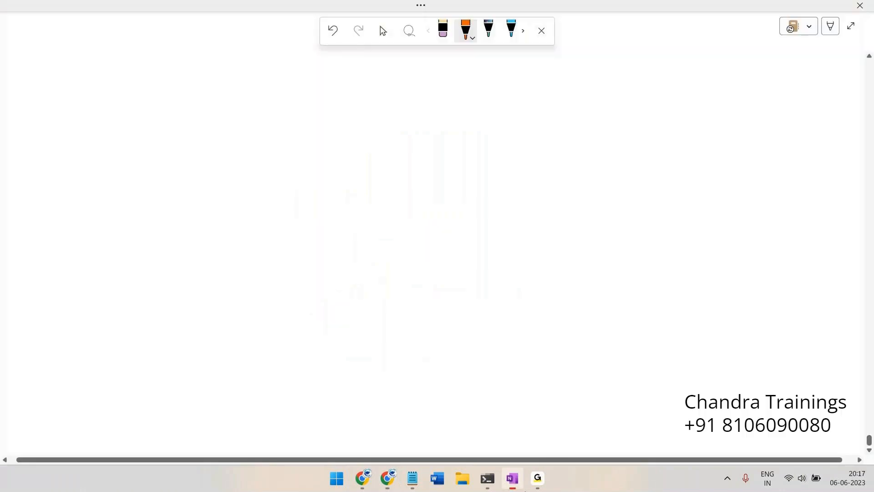
Draw a box labelled FW, write PF with an arrow toward it, and add 'theme' and 'org'
mouse_move(182, 55)
mouse_down()
mouse_move(231, 50)
mouse_move(197, 137)
mouse_move(173, 56)
mouse_move(216, 51)
mouse_move(206, 40)
mouse_up()
drag(205, 43, 236, 30)
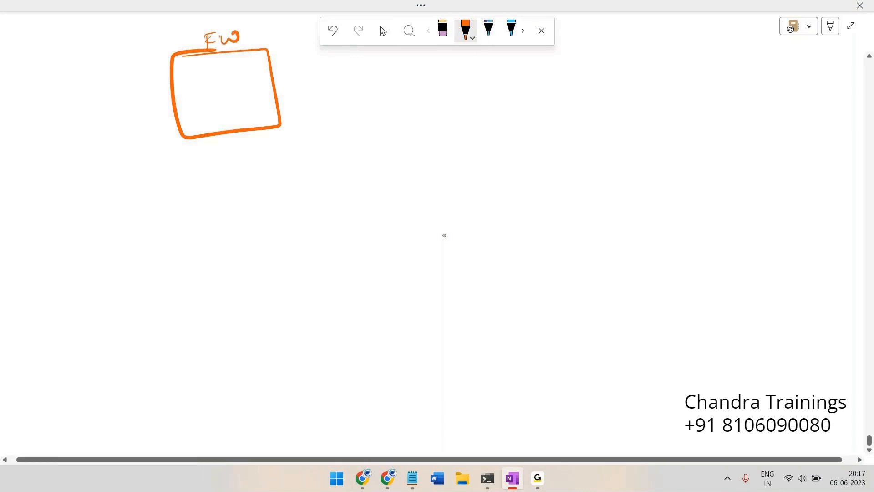
drag(94, 51, 113, 33)
mouse_move(103, 40)
mouse_down()
mouse_move(118, 39)
mouse_move(147, 80)
mouse_up()
mouse_move(75, 78)
mouse_down()
mouse_move(72, 91)
mouse_move(135, 75)
mouse_up()
mouse_move(93, 109)
mouse_down()
mouse_move(87, 121)
mouse_move(93, 109)
mouse_up()
drag(94, 120, 106, 114)
drag(118, 107, 120, 129)
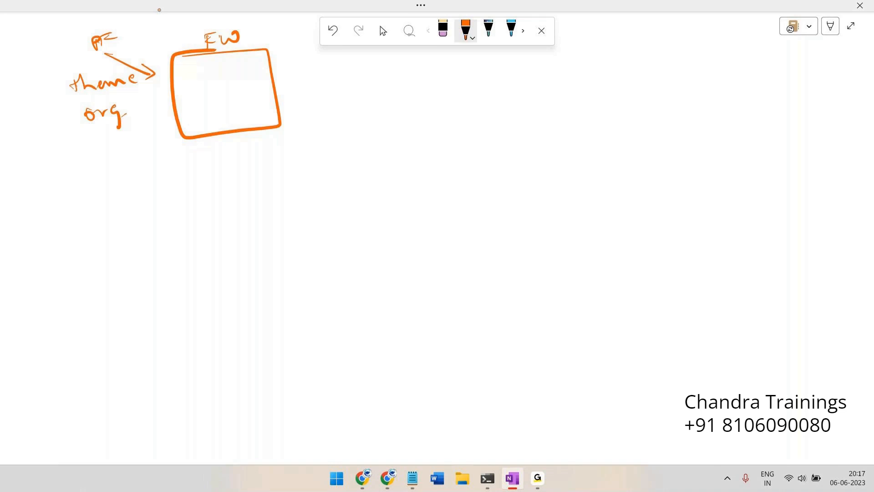
Tick FW, circle 'theme' and 'org', and draw curved arrows, one crossed out
drag(176, 46, 195, 37)
mouse_move(218, 135)
mouse_down()
mouse_move(226, 204)
mouse_move(234, 186)
mouse_up()
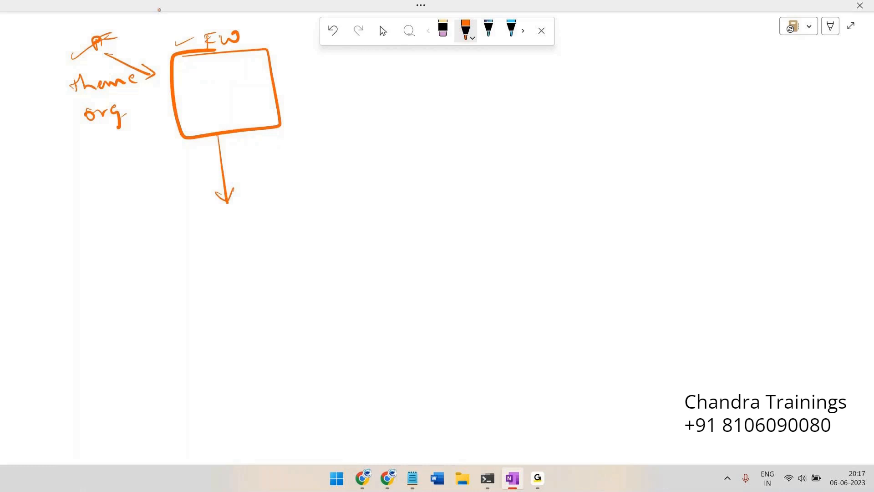
mouse_move(119, 68)
mouse_down()
mouse_move(127, 93)
mouse_move(89, 70)
mouse_move(146, 189)
mouse_up()
mouse_move(117, 99)
mouse_down()
mouse_move(77, 117)
mouse_move(97, 105)
mouse_move(150, 223)
mouse_up()
drag(159, 212, 147, 226)
drag(144, 218, 166, 233)
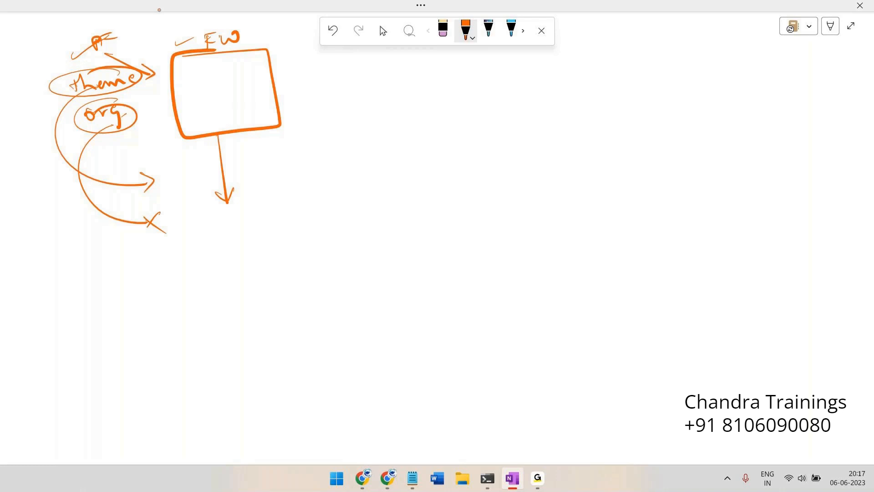
Write and underline 'airtel', then draw a circled box with content lines beneath it
drag(485, 67, 539, 64)
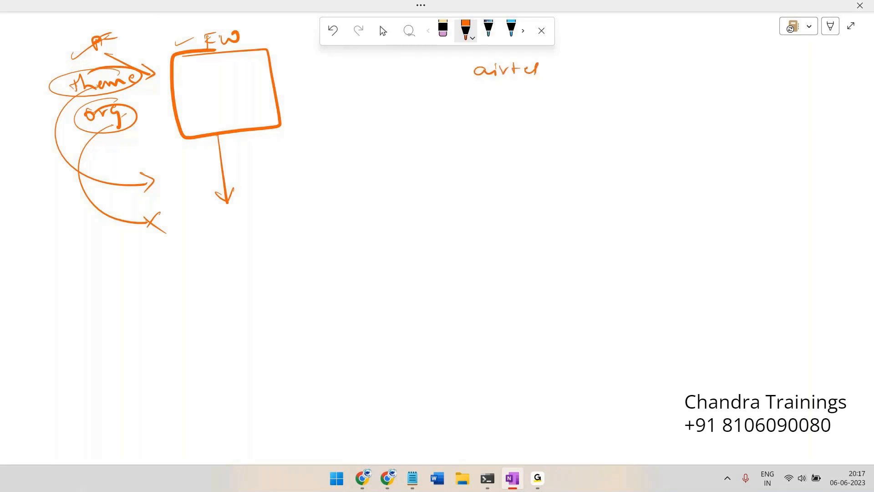
drag(491, 86, 469, 93)
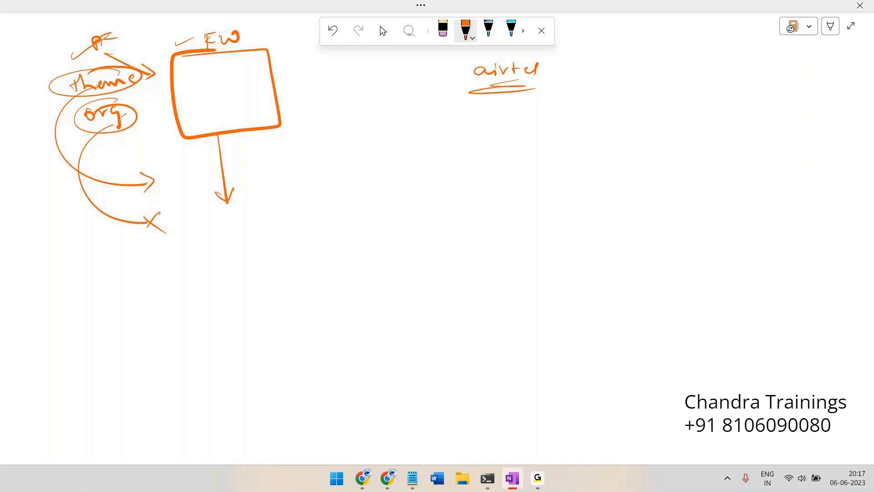
mouse_move(439, 113)
mouse_down()
mouse_move(562, 116)
mouse_move(427, 187)
mouse_move(506, 122)
mouse_up()
drag(453, 136, 474, 136)
drag(487, 136, 536, 135)
drag(485, 150, 498, 168)
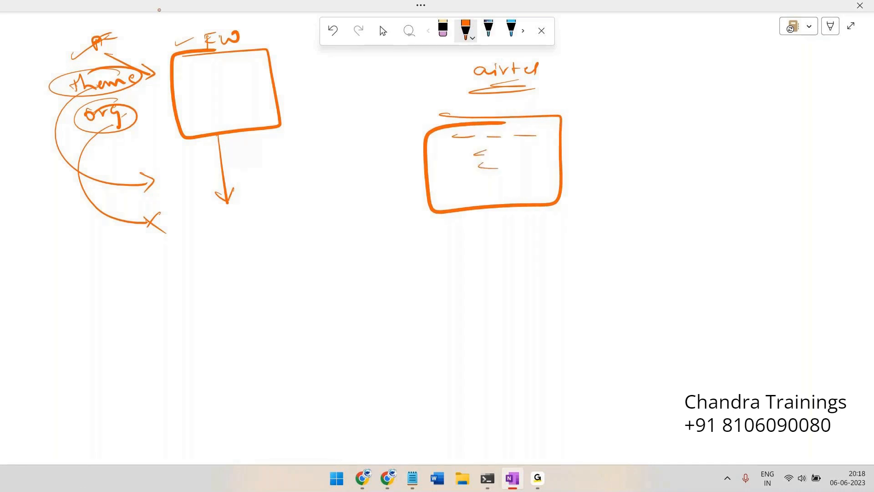
drag(441, 112, 526, 110)
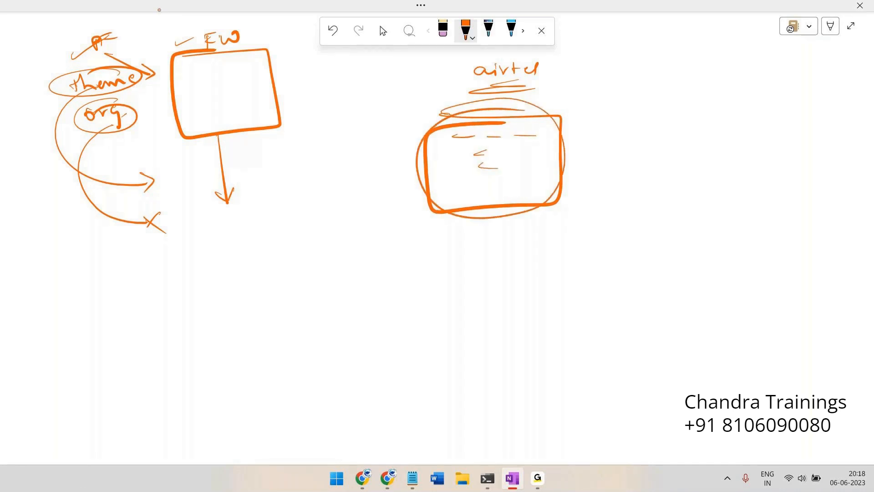
Write Voda and BSNL to the right, each with a box beneath it
drag(636, 57, 679, 71)
mouse_move(623, 107)
mouse_down()
mouse_move(728, 142)
mouse_move(663, 213)
mouse_move(660, 109)
mouse_up()
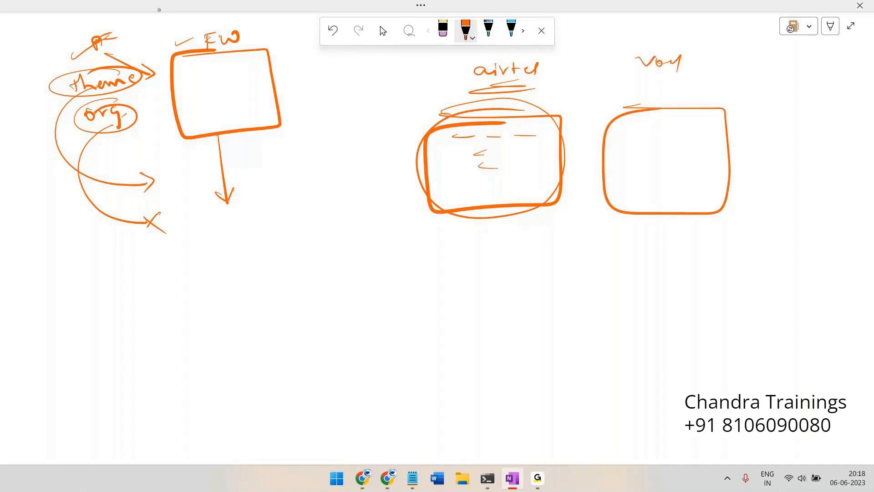
mouse_move(784, 52)
mouse_down()
mouse_move(805, 69)
mouse_move(830, 56)
mouse_up()
mouse_move(775, 106)
mouse_down()
mouse_move(843, 134)
mouse_move(770, 106)
mouse_move(809, 101)
mouse_up()
drag(799, 114, 807, 113)
drag(806, 123, 804, 129)
drag(803, 133, 791, 142)
drag(802, 146, 784, 159)
Connect the company boxes with looping curves meeting at a 'Pega' label
drag(801, 158, 783, 165)
mouse_move(454, 238)
mouse_down()
mouse_move(485, 269)
mouse_move(588, 282)
mouse_move(765, 219)
mouse_up()
drag(647, 272, 669, 279)
click(686, 287)
mouse_move(677, 276)
mouse_down()
mouse_move(669, 298)
mouse_move(733, 280)
mouse_up()
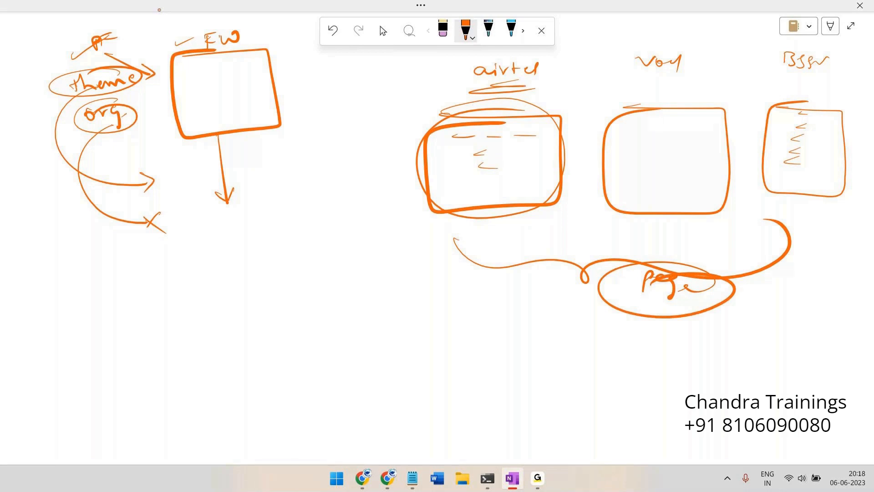
Write and underline 'Telan', add a B line, another connector to Pega, and 'OOTB' above Voda
drag(306, 85, 329, 84)
mouse_move(318, 84)
mouse_down()
mouse_move(320, 97)
mouse_move(385, 86)
mouse_up()
mouse_move(373, 96)
mouse_down()
mouse_move(316, 111)
mouse_move(379, 101)
mouse_up()
drag(321, 285, 322, 300)
mouse_move(321, 283)
mouse_down()
mouse_move(323, 301)
mouse_move(412, 288)
mouse_up()
drag(350, 345, 404, 383)
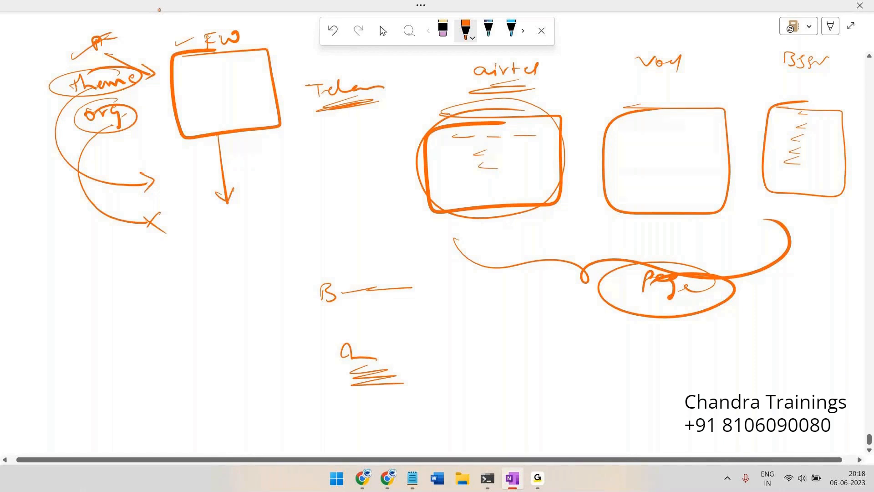
mouse_move(314, 115)
mouse_down()
mouse_move(387, 93)
mouse_move(393, 105)
mouse_up()
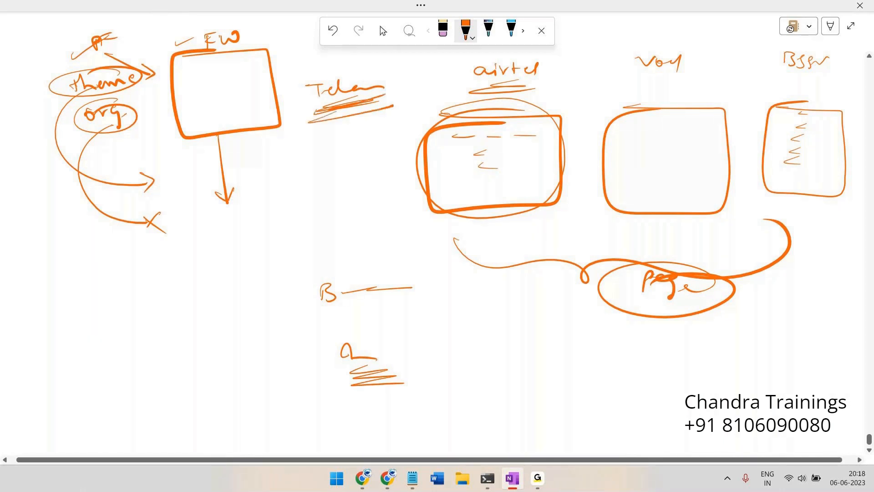
mouse_move(388, 93)
mouse_down()
mouse_move(328, 129)
mouse_move(392, 92)
mouse_up()
mouse_move(441, 238)
mouse_down()
mouse_move(501, 270)
mouse_move(610, 296)
mouse_move(635, 274)
mouse_move(766, 288)
mouse_move(758, 187)
mouse_up()
mouse_move(600, 35)
mouse_down()
mouse_move(610, 42)
mouse_move(631, 34)
mouse_move(629, 45)
mouse_move(645, 46)
mouse_move(669, 34)
mouse_up()
Circle airtel, box the OOTB label, and arrow OOTB into the airtel box
mouse_move(576, 44)
mouse_down()
mouse_move(464, 73)
mouse_move(580, 59)
mouse_move(483, 64)
mouse_up()
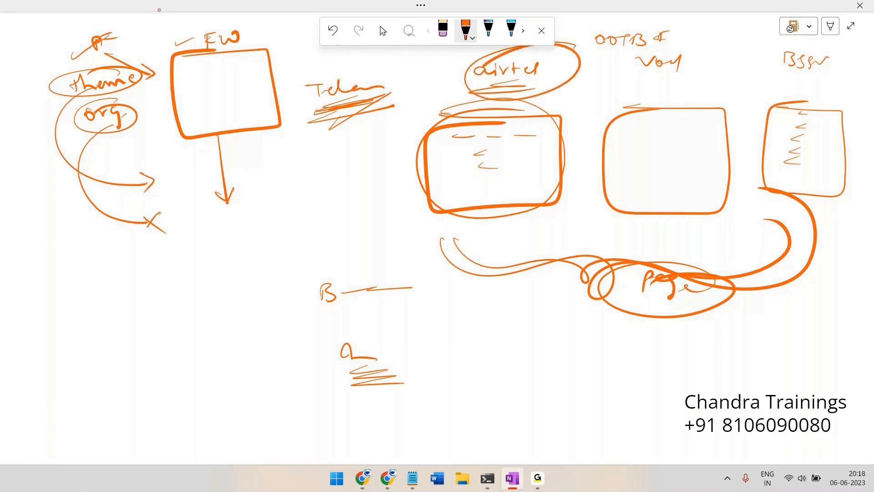
mouse_move(584, 28)
mouse_down()
mouse_move(698, 51)
mouse_move(695, 28)
mouse_move(569, 25)
mouse_up()
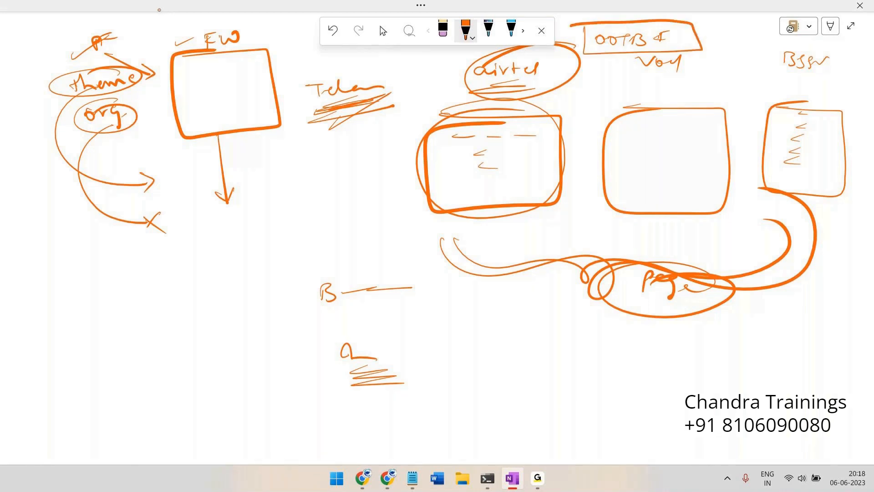
drag(610, 40, 506, 140)
drag(506, 140, 524, 132)
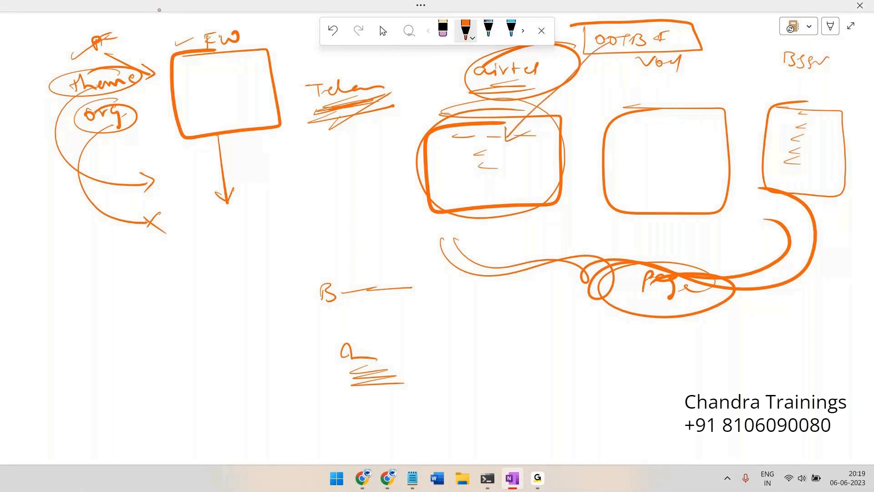
mouse_move(465, 191)
mouse_down()
mouse_move(504, 188)
mouse_move(466, 202)
mouse_move(504, 198)
mouse_up()
Extend a line from OOTB to a circled 'PROC' label and circle OOTB with Voda
drag(676, 51, 738, 45)
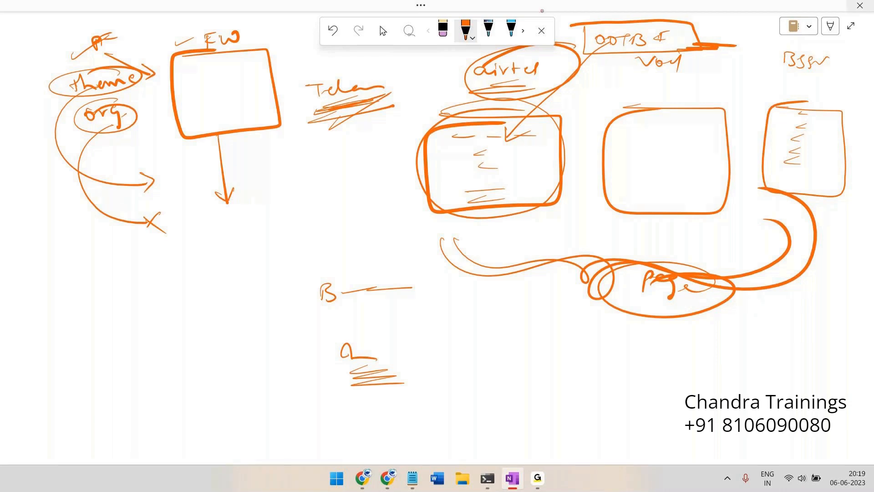
mouse_move(674, 35)
mouse_down()
mouse_move(732, 29)
mouse_move(735, 36)
mouse_up()
drag(742, 28, 741, 29)
drag(754, 29, 752, 36)
drag(711, 22, 701, 25)
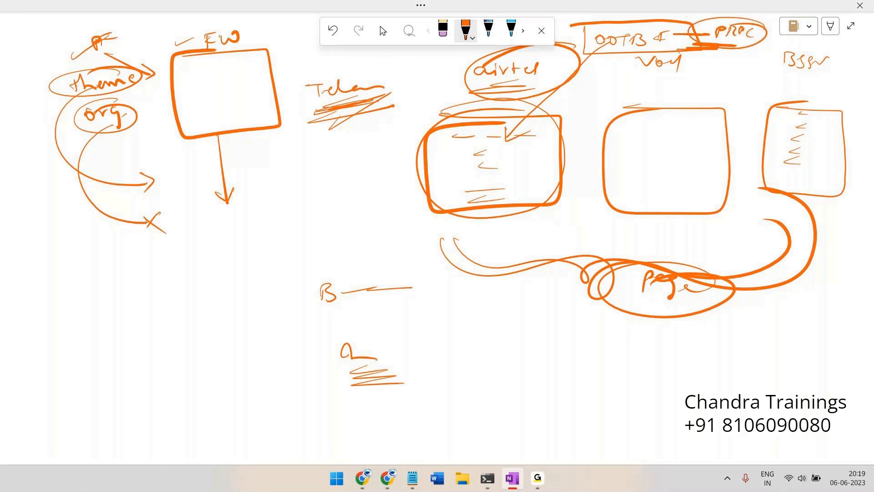
drag(584, 30, 651, 21)
mouse_move(705, 50)
mouse_down()
mouse_move(580, 54)
mouse_move(468, 165)
mouse_up()
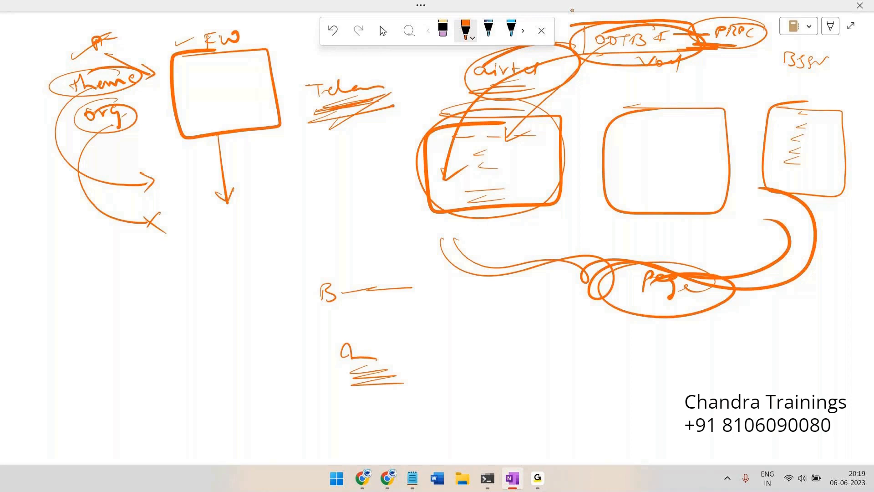
Draw a front box overlapping airtel with arrows into it, labelled and circled 'peg'
mouse_move(519, 54)
mouse_down()
mouse_move(456, 111)
mouse_move(445, 179)
mouse_up()
mouse_move(458, 162)
mouse_down()
mouse_move(444, 176)
mouse_move(519, 174)
mouse_move(411, 185)
mouse_up()
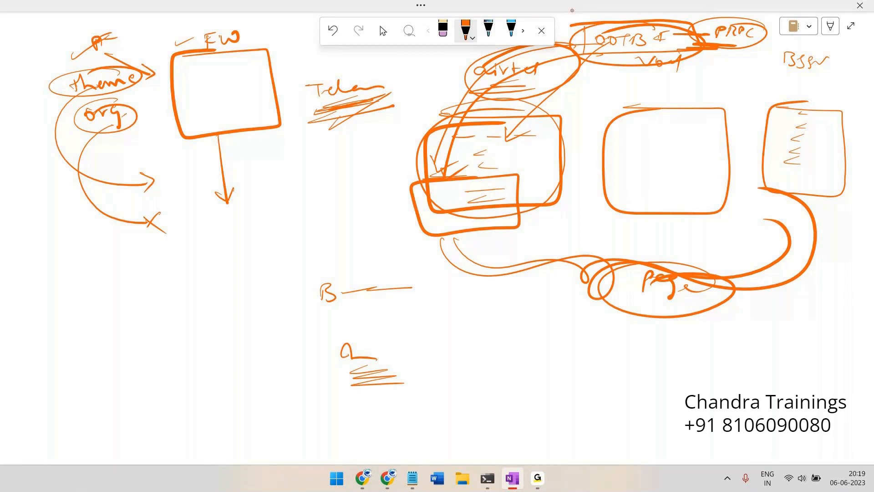
drag(569, 50, 438, 178)
mouse_move(429, 228)
mouse_down()
mouse_move(403, 260)
mouse_move(447, 218)
mouse_move(453, 244)
mouse_up()
drag(480, 202, 489, 214)
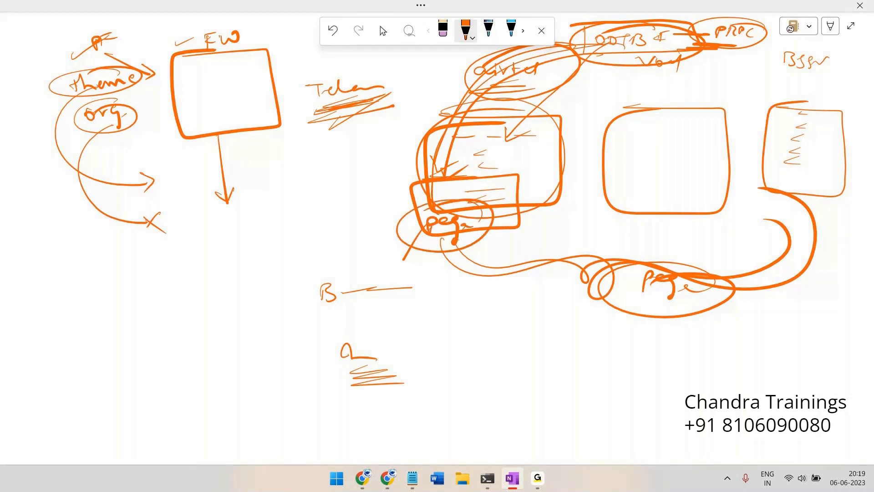
scroll(384, 117, down, 10)
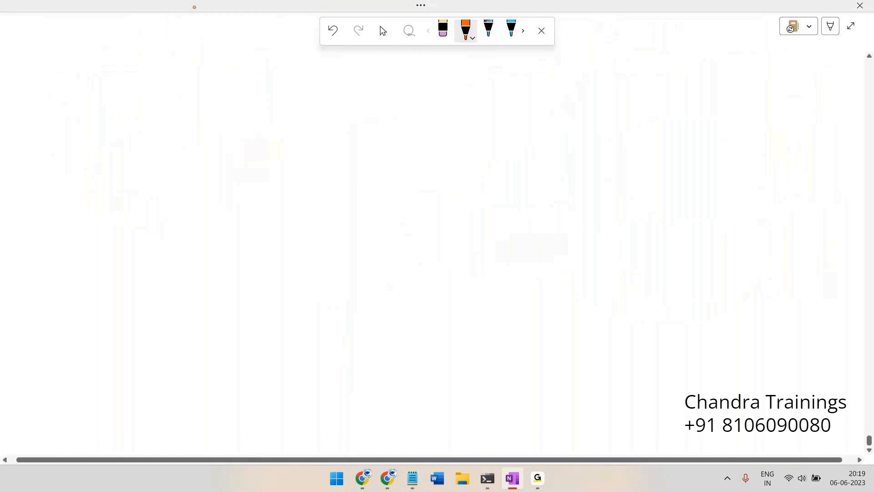
Write 'Peg' with an arrow to 'PF', double-underlining both labels
drag(168, 66, 212, 71)
drag(209, 64, 223, 61)
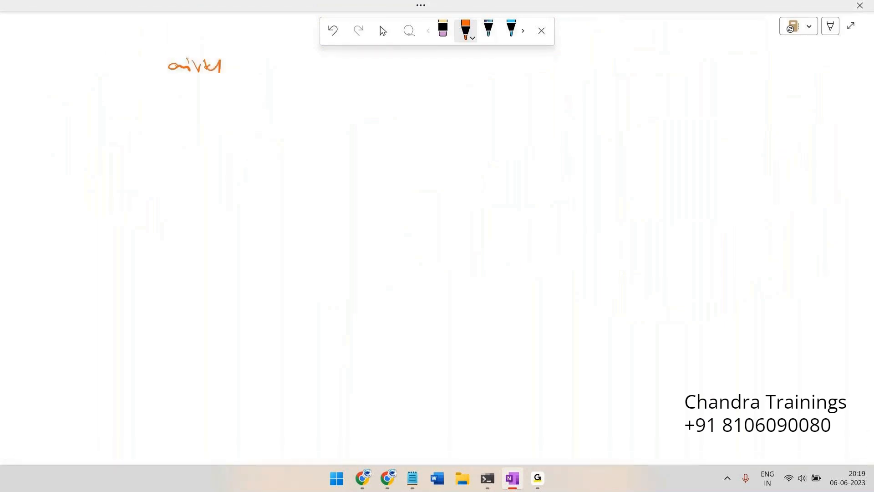
drag(177, 83, 225, 80)
drag(171, 106, 170, 121)
mouse_move(170, 109)
mouse_down()
mouse_move(195, 110)
mouse_move(192, 124)
mouse_up()
drag(164, 129, 190, 124)
mouse_move(156, 134)
mouse_down()
mouse_move(290, 113)
mouse_move(281, 119)
mouse_up()
mouse_move(318, 106)
mouse_down()
mouse_move(319, 119)
mouse_move(331, 110)
mouse_up()
mouse_move(337, 120)
mouse_down()
mouse_move(340, 107)
mouse_move(347, 118)
mouse_up()
mouse_move(350, 106)
mouse_down()
mouse_move(361, 100)
mouse_move(360, 109)
mouse_up()
mouse_move(340, 120)
mouse_down()
mouse_move(313, 128)
mouse_move(354, 127)
mouse_up()
drag(309, 133, 362, 128)
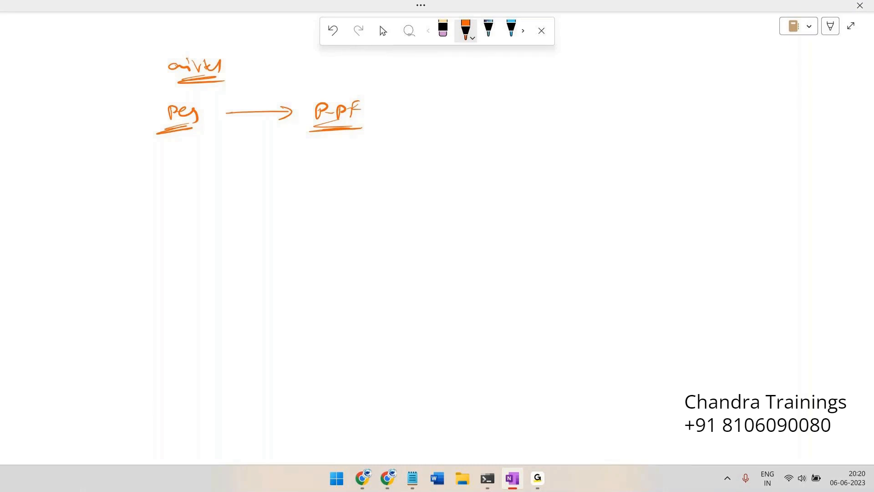
Draw a box with struck-through 'abc' and label it PRPC
mouse_move(479, 56)
mouse_down()
mouse_move(495, 55)
mouse_move(474, 97)
mouse_move(479, 57)
mouse_move(500, 73)
mouse_up()
drag(506, 63, 517, 75)
drag(528, 66, 518, 76)
mouse_move(497, 88)
mouse_down()
mouse_move(537, 84)
mouse_move(525, 72)
mouse_move(531, 67)
mouse_move(493, 85)
mouse_move(578, 59)
mouse_move(494, 58)
mouse_up()
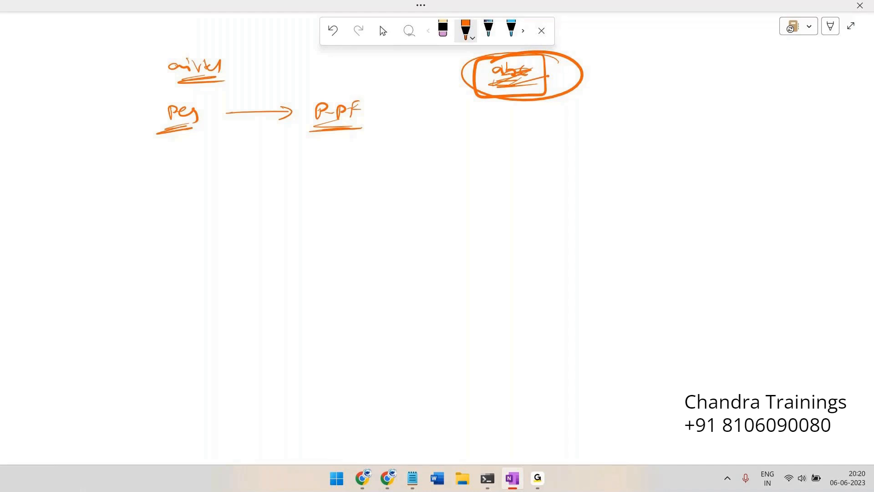
mouse_move(602, 57)
mouse_down()
mouse_move(601, 68)
mouse_move(627, 62)
mouse_move(644, 70)
mouse_up()
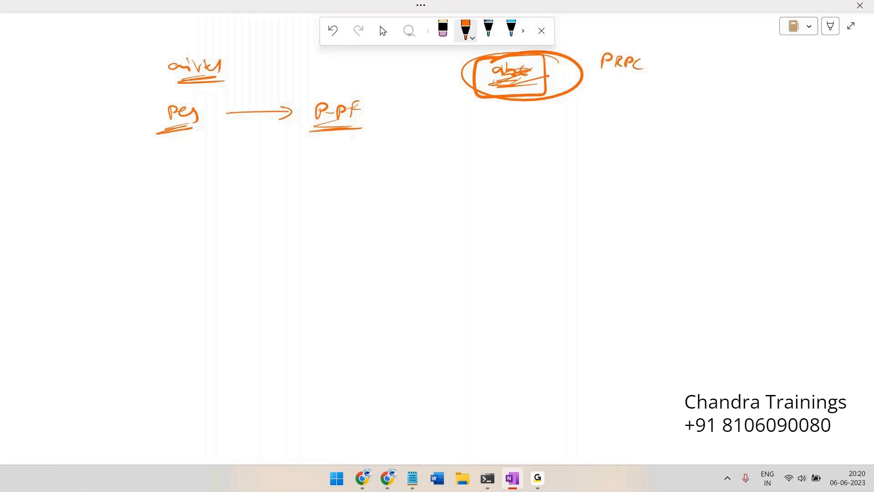
Write airtel above P-PF, draw an Fw box below, and link it to the abc box
drag(311, 85, 347, 85)
mouse_move(308, 176)
mouse_down()
mouse_move(346, 223)
mouse_move(304, 226)
mouse_move(338, 180)
mouse_up()
drag(319, 205, 328, 197)
drag(331, 195, 344, 193)
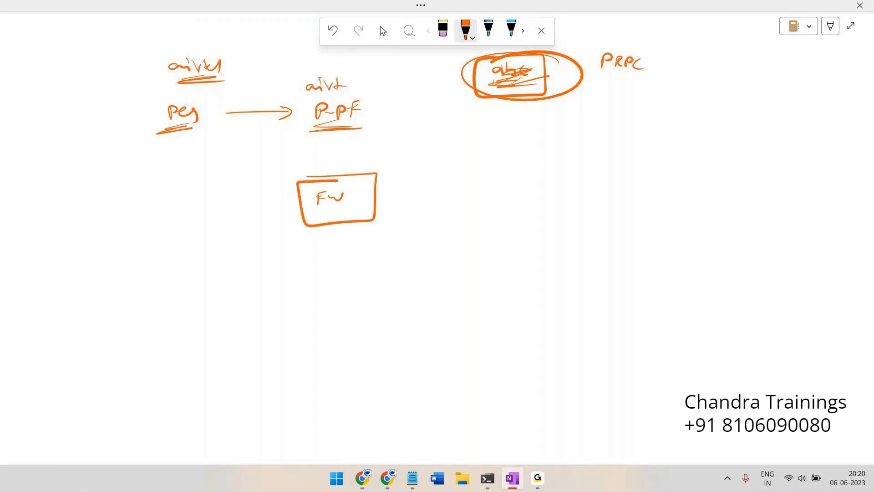
mouse_move(485, 89)
mouse_down()
mouse_move(411, 98)
mouse_move(319, 169)
mouse_up()
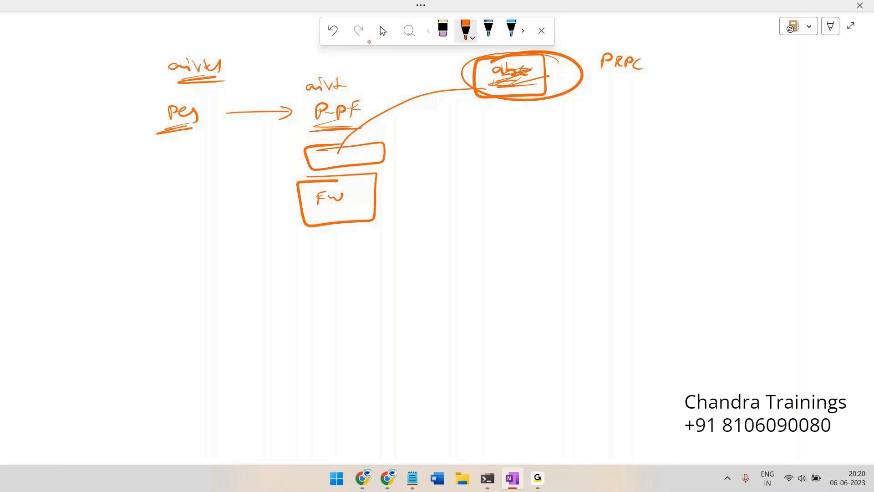
Reinforce the upper and FW box outlines, connect them, and label FW with PRPC
mouse_move(305, 147)
mouse_down()
mouse_move(387, 158)
mouse_move(310, 169)
mouse_move(289, 204)
mouse_move(298, 207)
mouse_up()
mouse_move(343, 166)
mouse_down()
mouse_move(343, 179)
mouse_move(341, 169)
mouse_move(370, 191)
mouse_move(372, 216)
mouse_move(360, 222)
mouse_up()
drag(321, 183, 303, 227)
mouse_move(315, 153)
mouse_down()
mouse_move(296, 160)
mouse_move(305, 159)
mouse_up()
mouse_move(282, 205)
mouse_down()
mouse_move(310, 199)
mouse_move(364, 232)
mouse_move(364, 177)
mouse_move(316, 195)
mouse_up()
mouse_move(372, 186)
mouse_down()
mouse_move(373, 203)
mouse_move(410, 189)
mouse_up()
drag(418, 187, 419, 197)
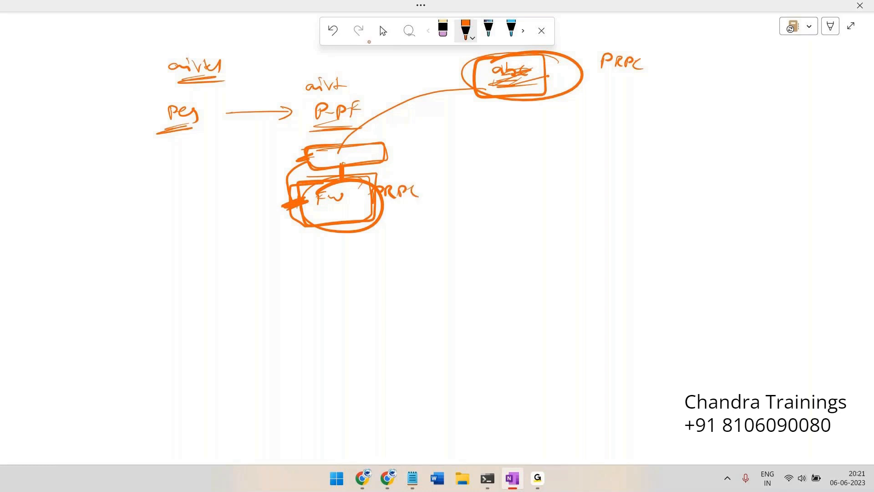
Add a lower box connected below FW and thicken the connectors
drag(331, 228, 334, 252)
mouse_move(308, 257)
mouse_down()
mouse_move(376, 257)
mouse_move(298, 308)
mouse_move(357, 252)
mouse_up()
drag(337, 168, 338, 179)
drag(339, 227, 335, 252)
mouse_move(342, 269)
mouse_down()
mouse_move(448, 253)
mouse_move(456, 262)
mouse_up()
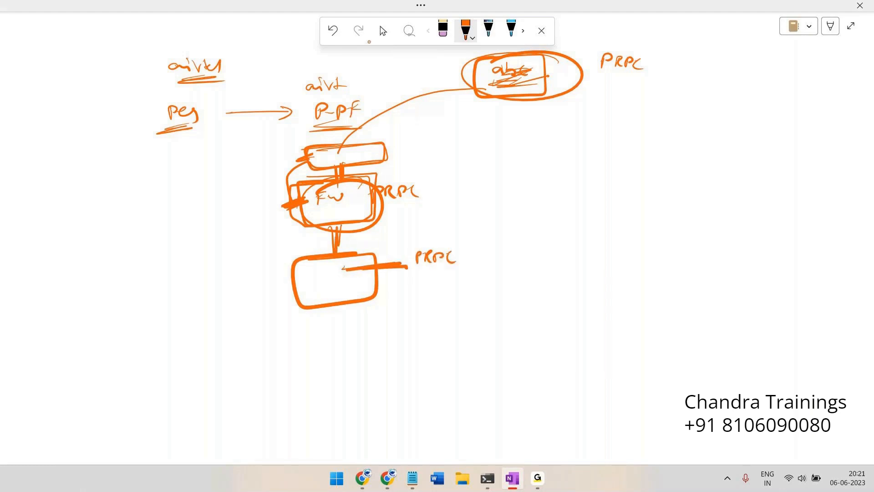
Draw two tall boxes to the right of the stack, ticking the first
drag(495, 137, 487, 132)
mouse_move(496, 129)
mouse_down()
mouse_move(512, 127)
mouse_move(563, 179)
mouse_move(565, 264)
mouse_move(484, 146)
mouse_move(490, 132)
mouse_up()
drag(505, 166, 529, 164)
drag(637, 134, 705, 132)
mouse_move(655, 176)
mouse_down()
mouse_move(669, 163)
mouse_move(666, 177)
mouse_up()
Mark the second tall box B, loop a line to FW, and add a circled Fw note pointing at FW
drag(676, 173, 687, 172)
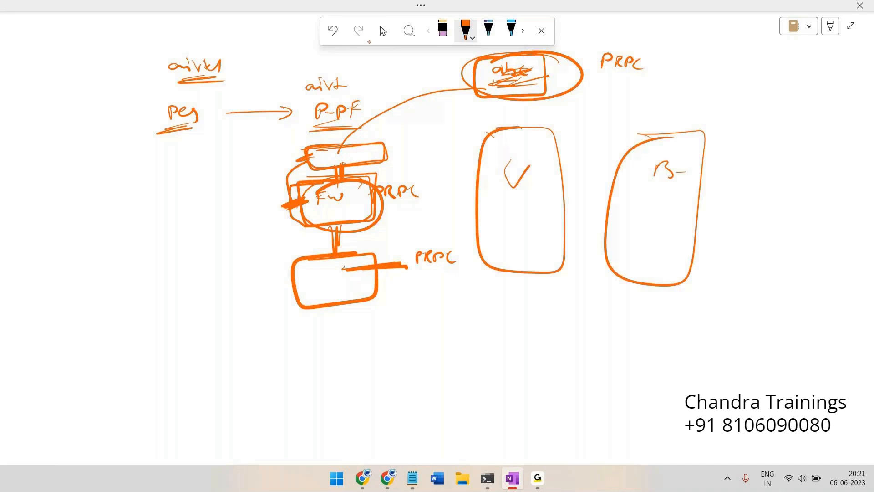
mouse_move(387, 147)
mouse_down()
mouse_move(367, 207)
mouse_move(351, 160)
mouse_up()
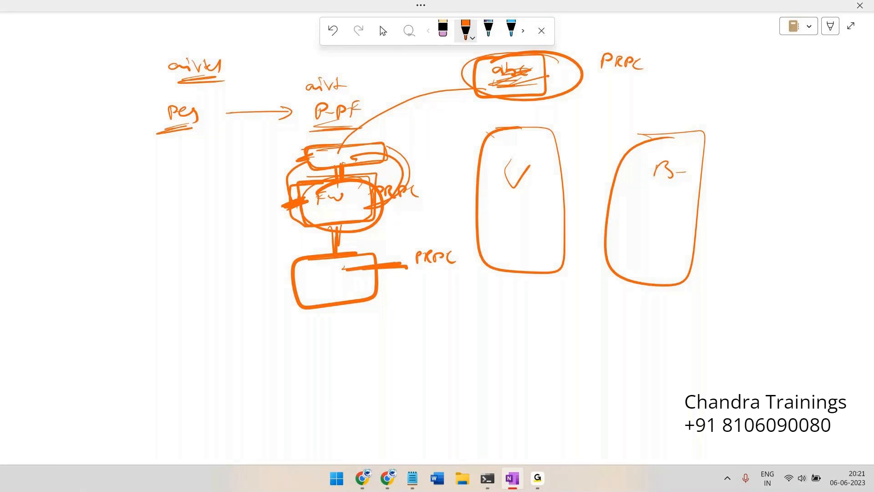
mouse_move(180, 153)
mouse_down()
mouse_move(182, 167)
mouse_move(190, 151)
mouse_up()
drag(188, 157, 271, 171)
mouse_move(275, 160)
mouse_down()
mouse_move(296, 164)
mouse_move(214, 183)
mouse_move(302, 164)
mouse_up()
drag(239, 150, 290, 140)
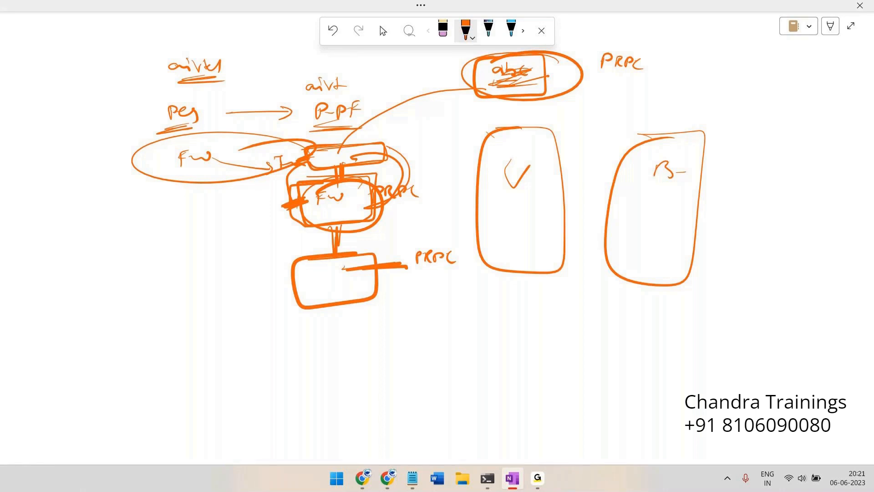
Add a small circled note at the far left of the sketch
drag(131, 189, 130, 205)
mouse_move(126, 196)
mouse_down()
mouse_move(165, 195)
mouse_move(180, 183)
mouse_up()
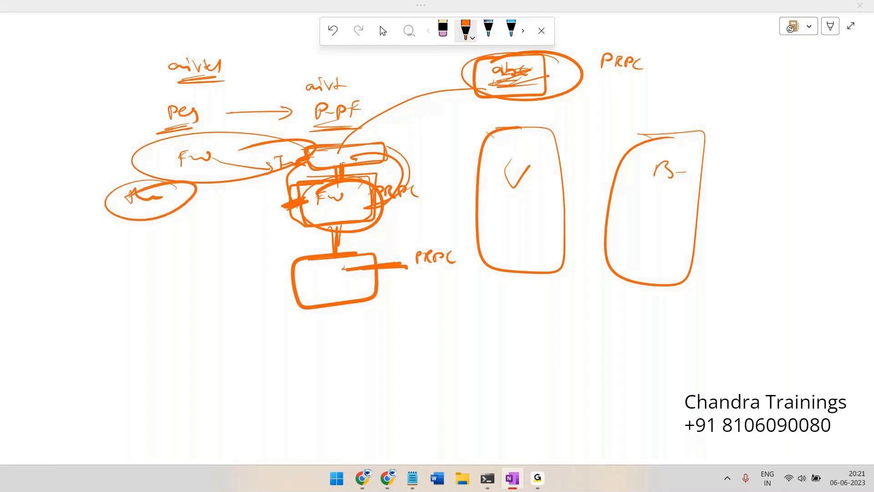
key(alt+Tab)
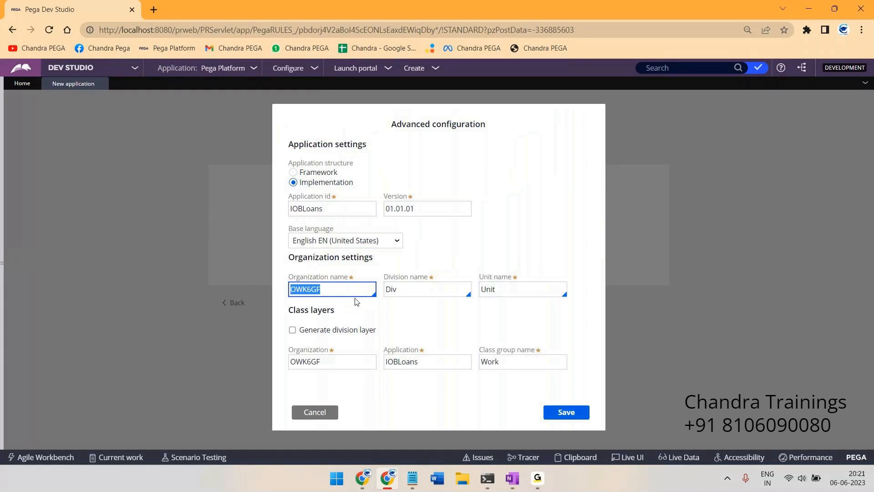
Choose IOB as the Organization name from the suggestions and save the configuration
text(IOB)
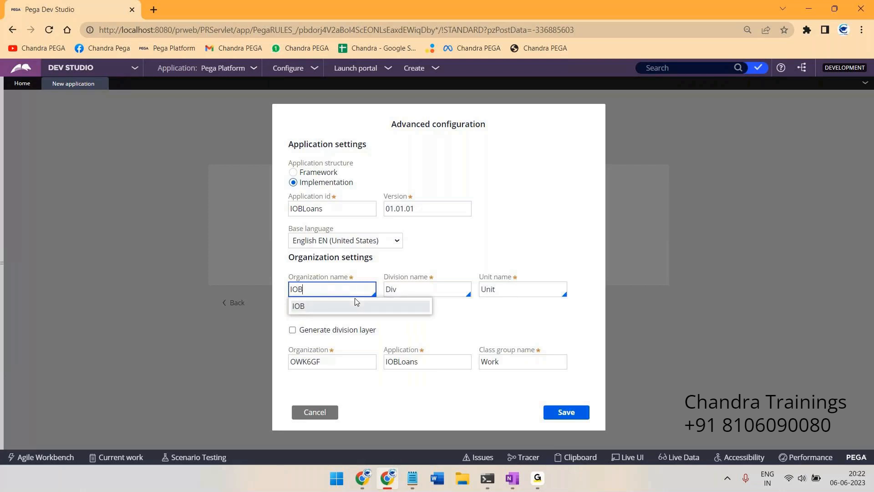
click(357, 302)
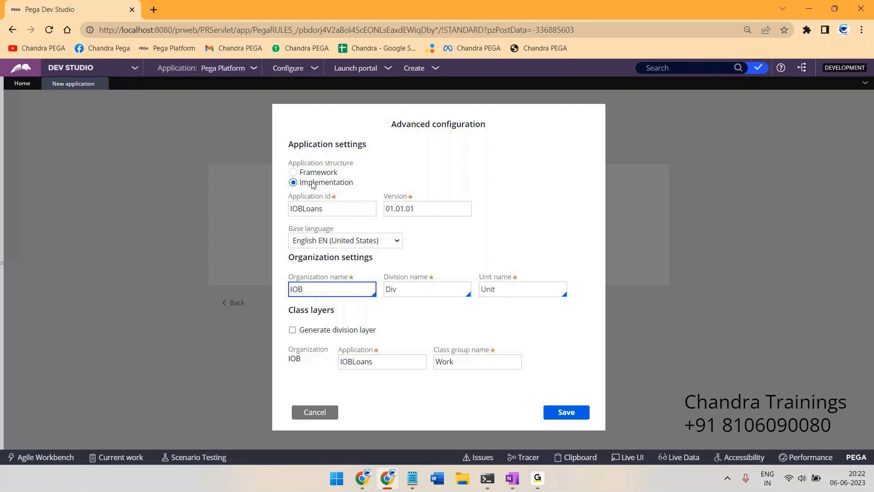
click(564, 411)
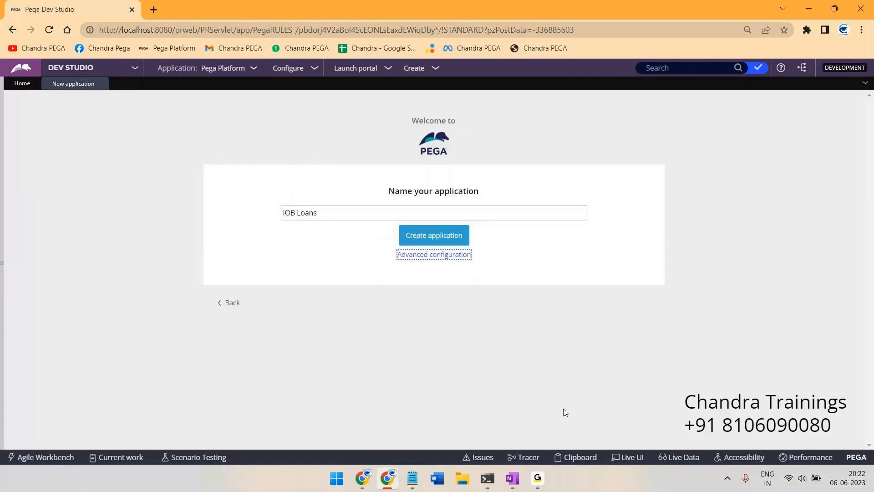
Create the IOB Loans application and select its 'configured and ready to use' confirmation
click(433, 236)
click(432, 236)
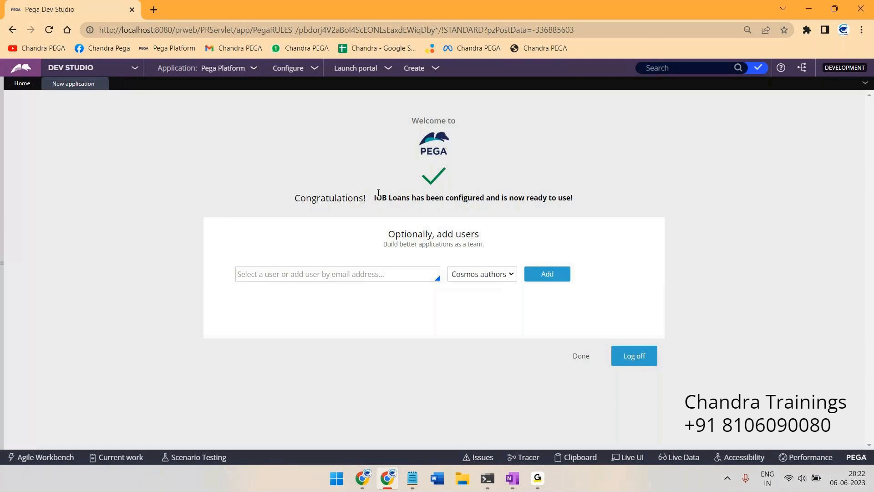
drag(376, 195, 472, 215)
click(350, 275)
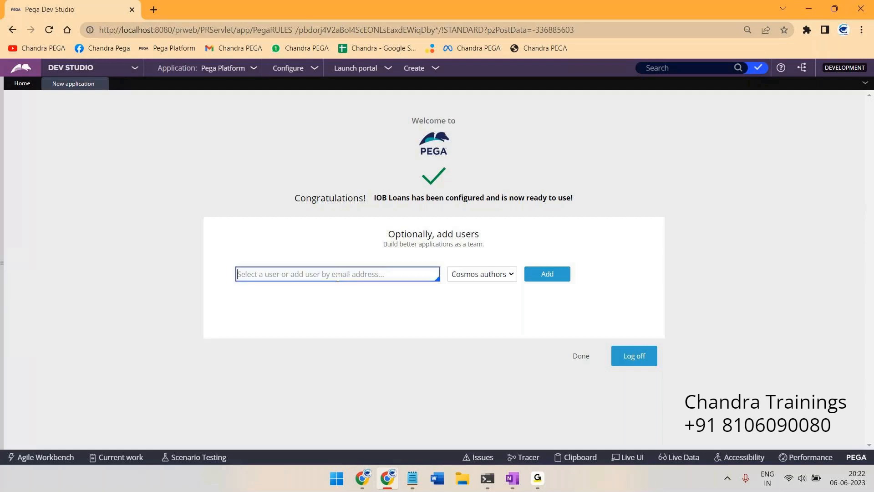
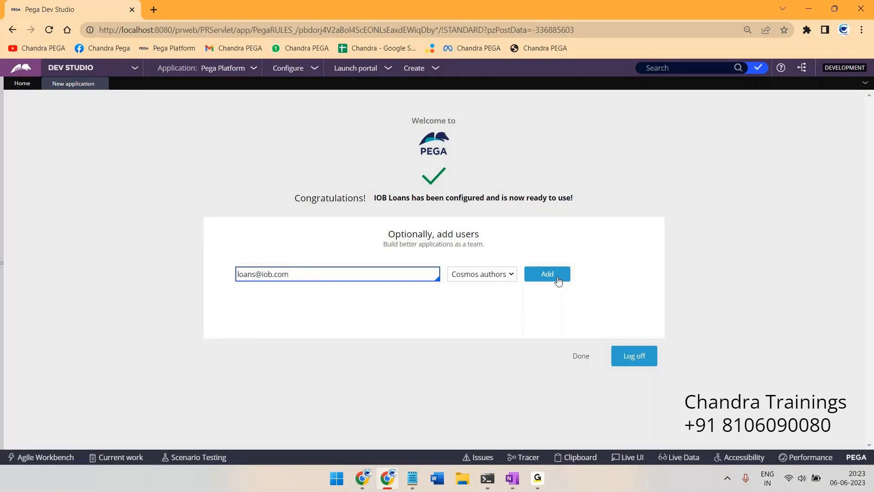
Add the loans user's email as a Cosmos author, then select the new user's name and generated password
click(558, 280)
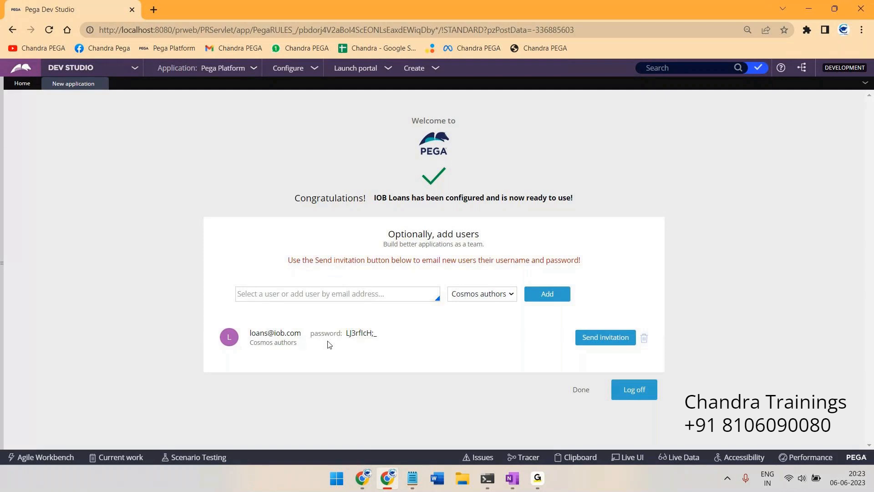
drag(399, 340, 251, 335)
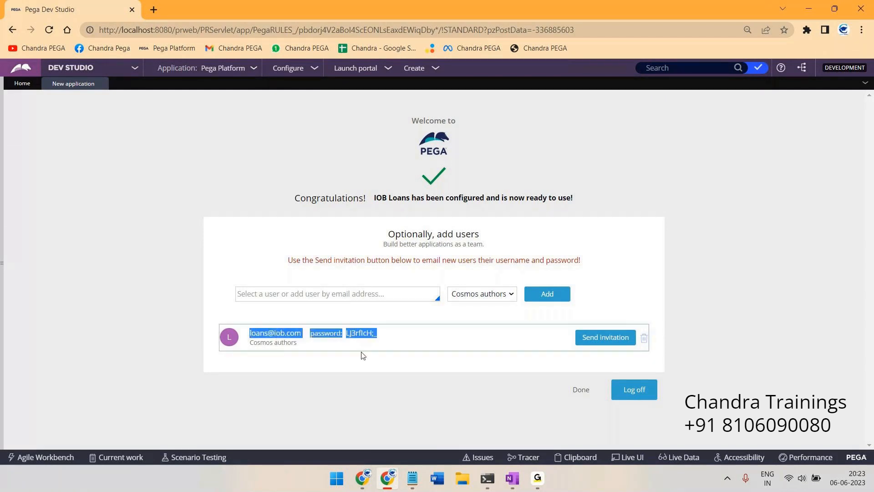
Replace the Notepad credential notes with the new user's credentials and log off Dev Studio
key(alt+Tab)
key(ctrl+a)
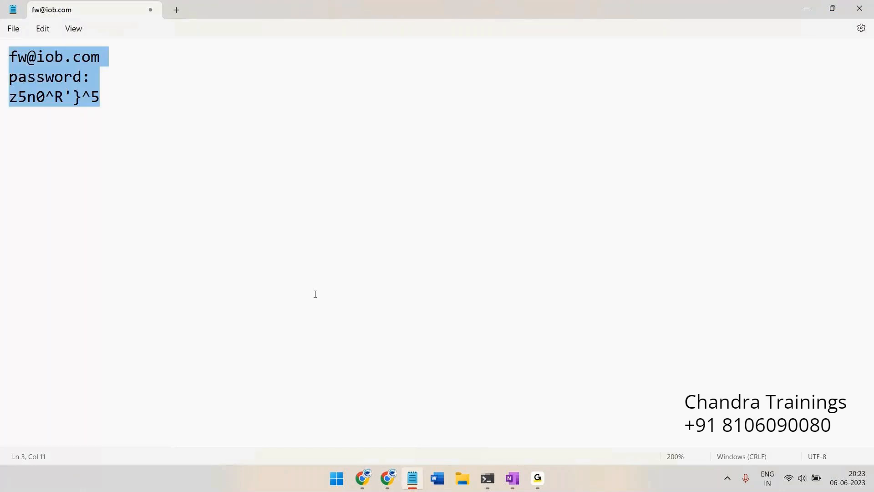
key(ctrl+v)
key(alt+Tab)
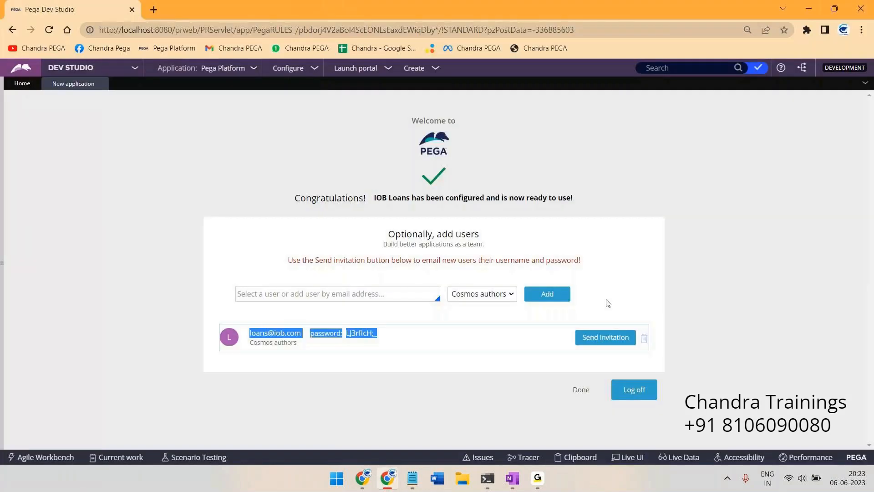
click(631, 392)
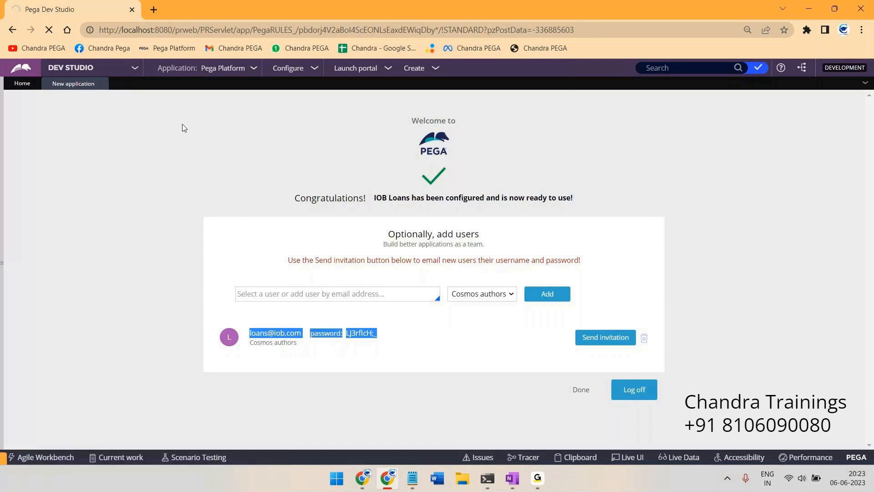
Copy the new user's username from Notepad into the Pega login page
key(alt+Tab)
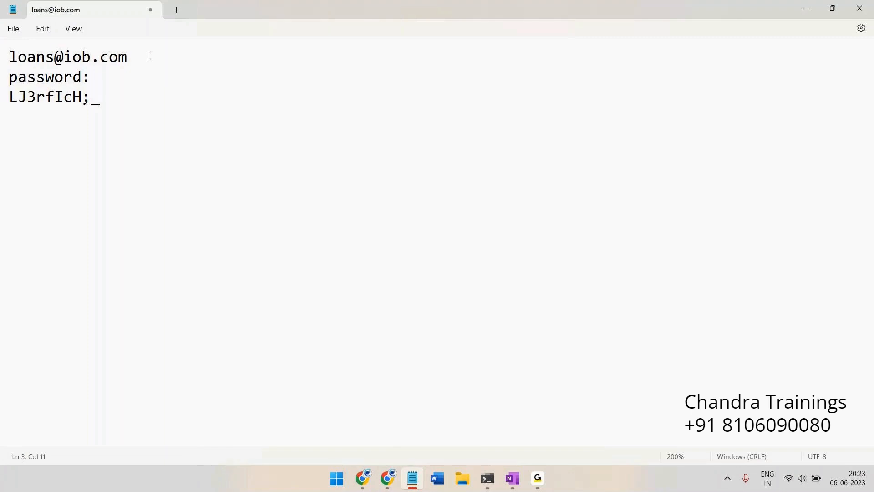
drag(149, 56, 1, 54)
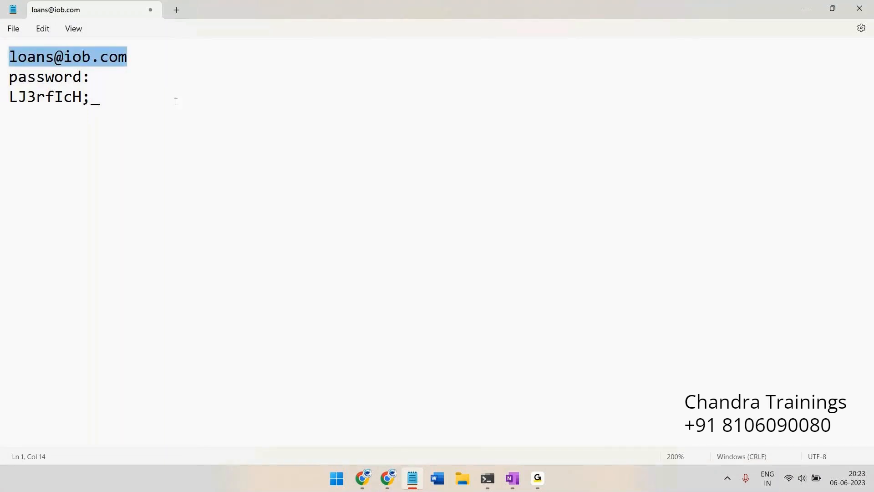
key(ctrl+c)
key(alt+Tab)
key(ctrl+v)
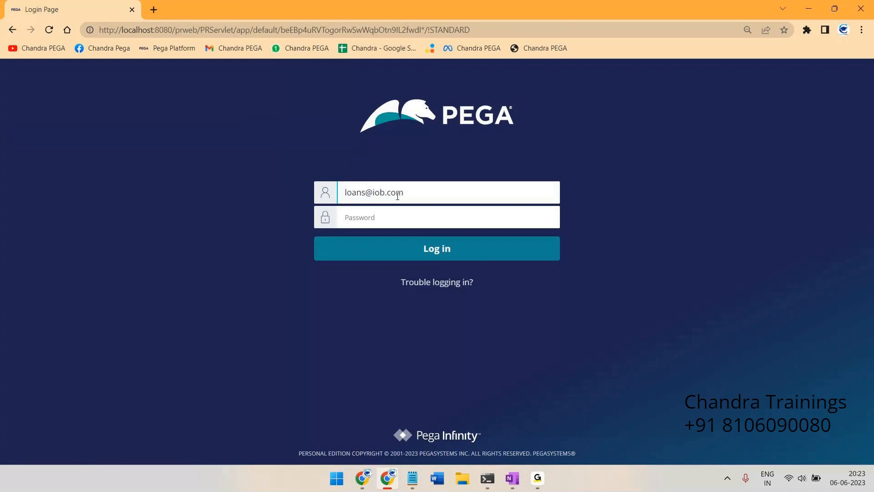
Copy the operator's password from Notepad into the login page's password field and sign in
key(alt+Tab)
click(124, 102)
drag(125, 102, 4, 99)
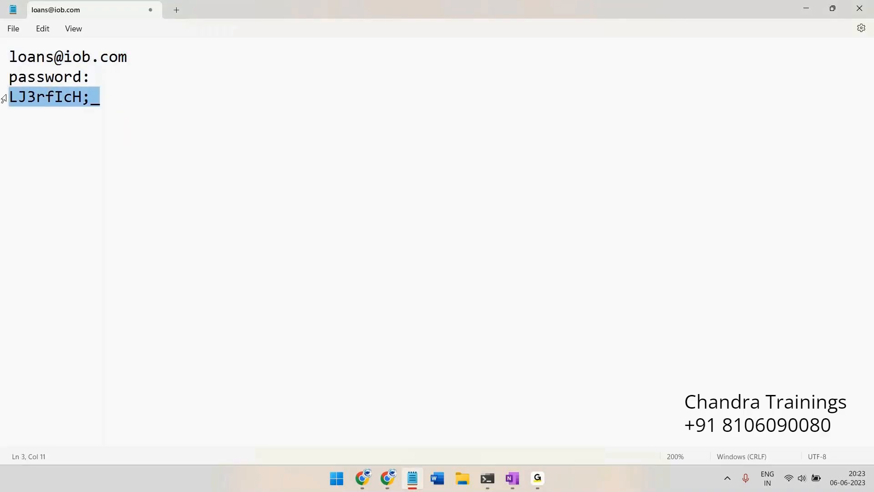
key(ctrl+c)
key(alt+Tab)
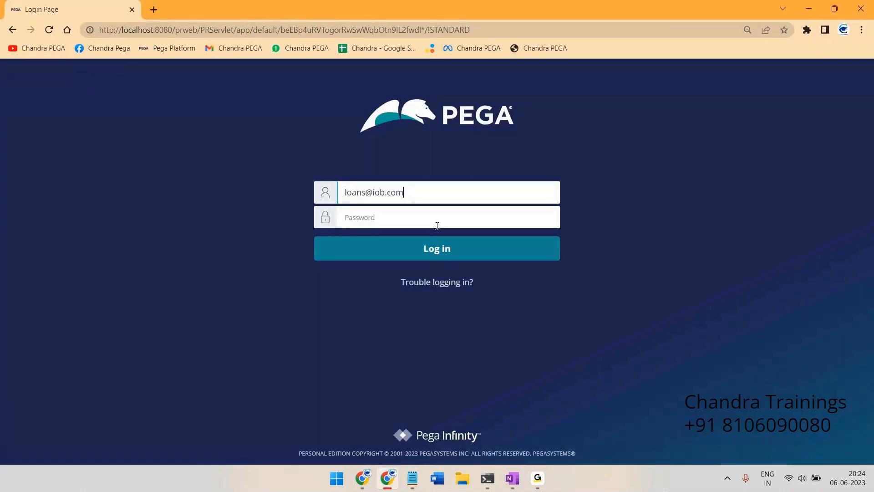
click(437, 226)
key(ctrl+v)
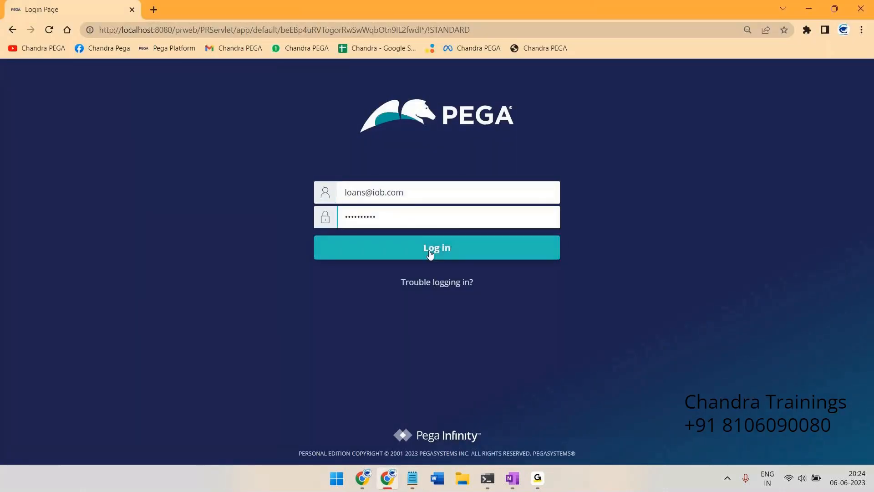
click(430, 254)
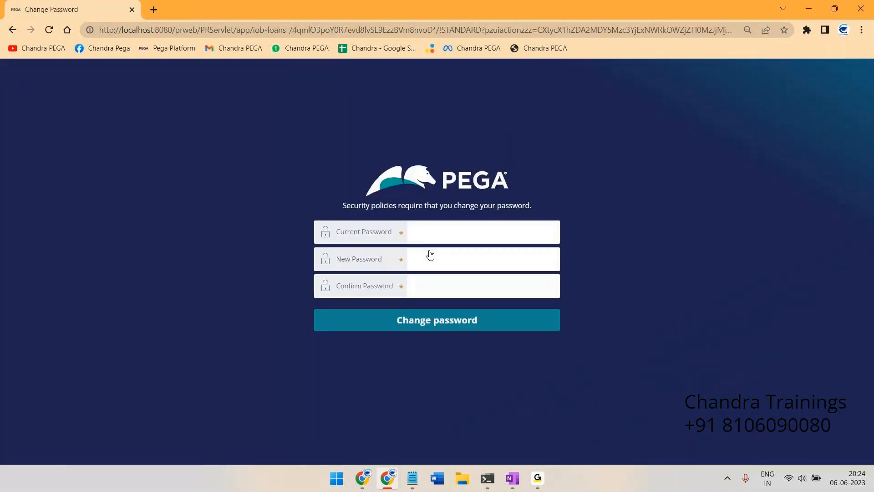
Enter the current password, a new password and its matching confirmation, and submit the change
click(447, 235)
key(ctrl+v)
click(439, 260)
text(•••••)
key(Tab)
text(•••••)
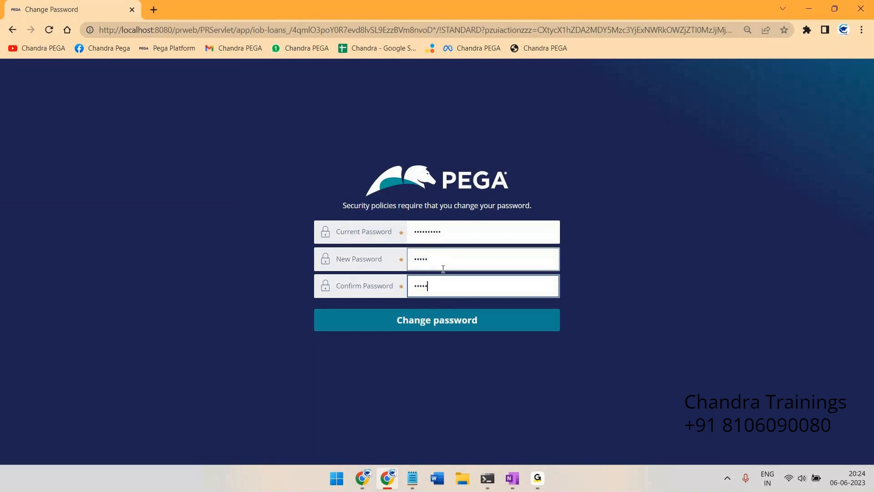
click(435, 321)
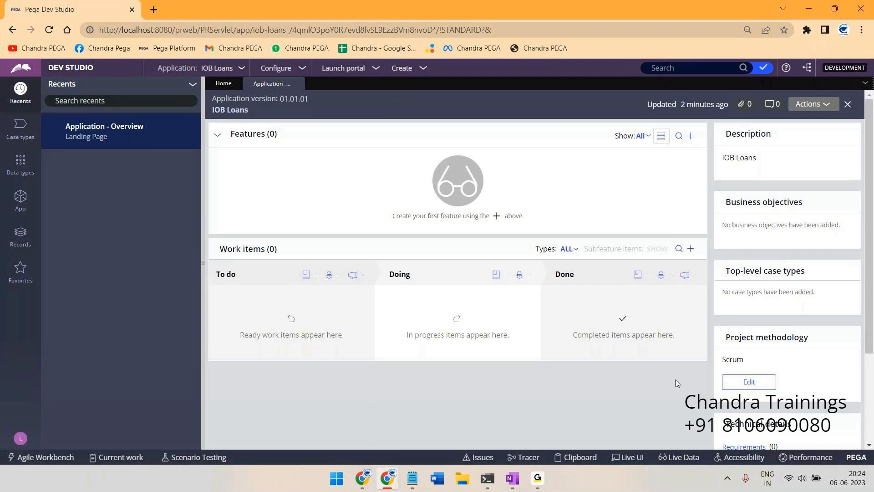
Handwrite 'Author' in orange ink with a line leading to a circled 'Dev Studio'
click(512, 478)
scroll(515, 292, down, 7)
drag(116, 110, 129, 102)
mouse_move(130, 101)
mouse_down()
mouse_move(141, 107)
mouse_move(153, 93)
mouse_up()
drag(154, 90, 172, 106)
drag(174, 98, 189, 96)
drag(199, 102, 253, 101)
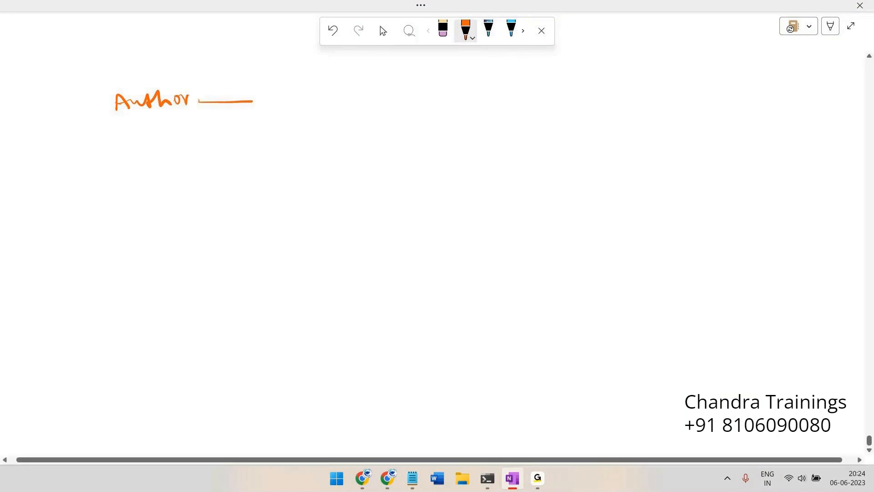
drag(270, 91, 269, 109)
mouse_move(268, 92)
mouse_down()
mouse_move(270, 109)
mouse_move(308, 95)
mouse_up()
mouse_move(321, 92)
mouse_down()
mouse_move(323, 105)
mouse_move(372, 87)
mouse_move(390, 96)
mouse_move(364, 83)
mouse_up()
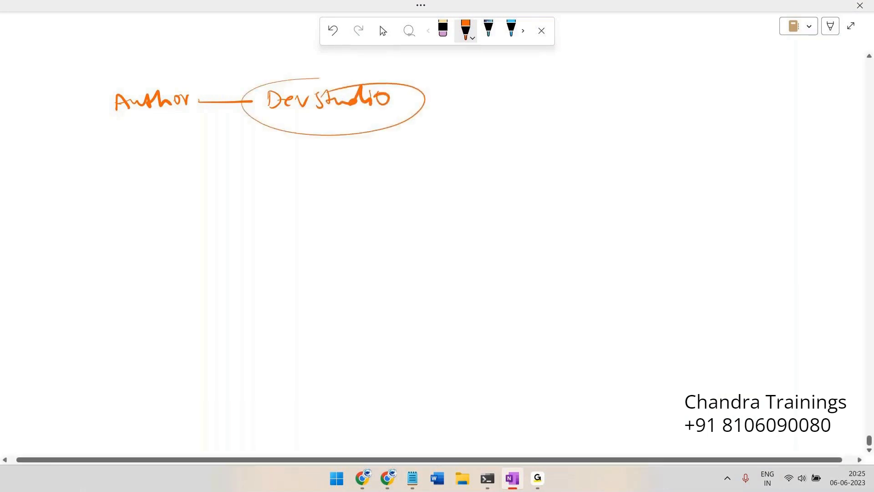
Underline 'Author', write the 'APP Studio' branch, then return to Pega Dev Studio
mouse_move(126, 117)
mouse_down()
mouse_move(201, 108)
mouse_move(277, 58)
mouse_move(317, 55)
mouse_move(326, 67)
mouse_up()
mouse_move(316, 63)
mouse_down()
mouse_move(324, 59)
mouse_move(326, 70)
mouse_move(334, 62)
mouse_up()
mouse_move(338, 58)
mouse_down()
mouse_move(355, 70)
mouse_move(376, 60)
mouse_up()
drag(377, 63, 391, 70)
mouse_move(401, 54)
mouse_down()
mouse_move(402, 70)
mouse_move(411, 71)
mouse_up()
drag(418, 64, 417, 65)
drag(358, 60, 380, 60)
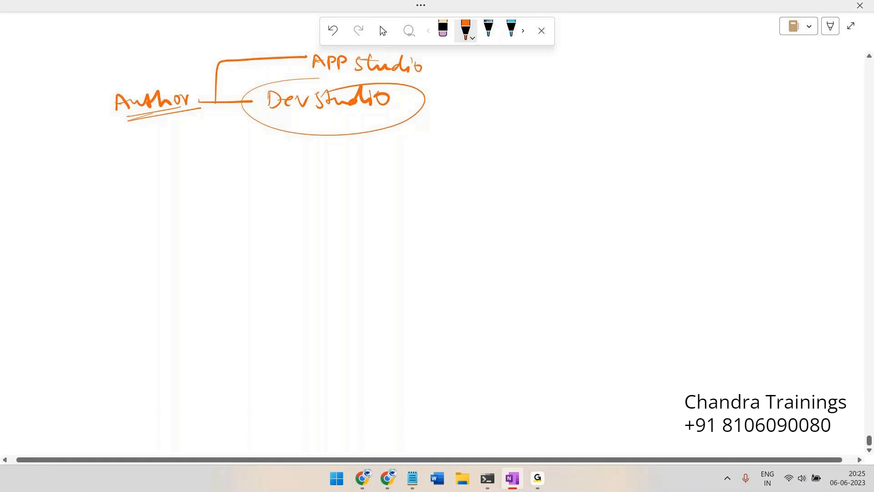
key(alt+Tab)
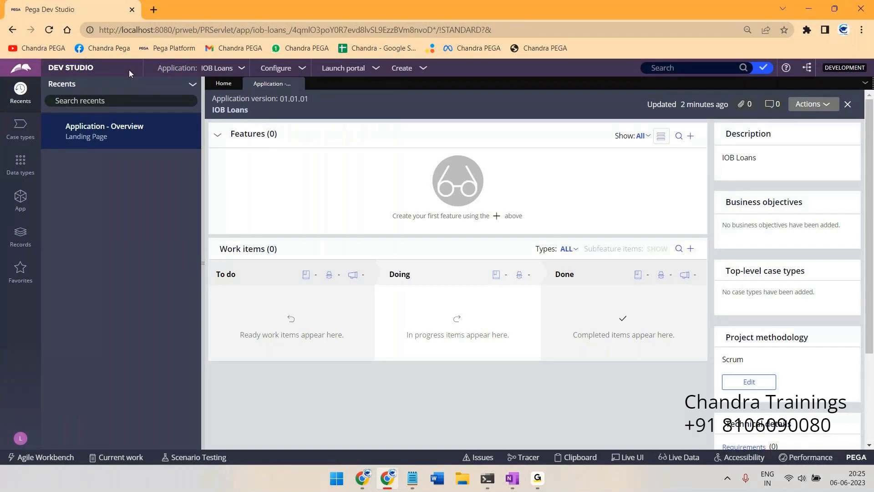
Open the IOBLoans:Authors access group, add pxExpress as a new portal and save
click(20, 438)
click(35, 385)
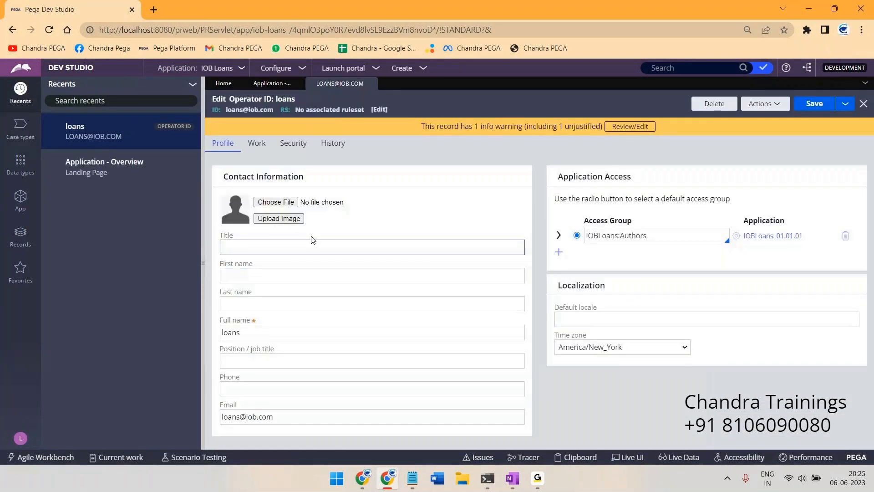
click(372, 84)
click(21, 438)
click(34, 401)
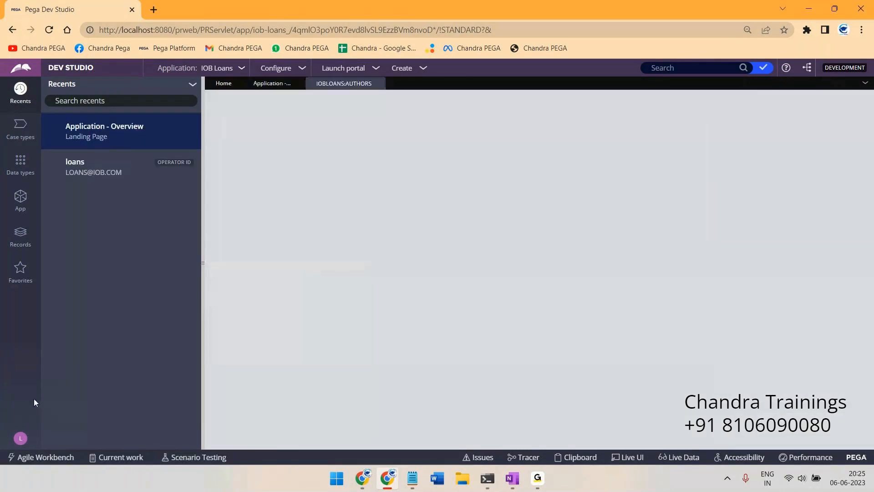
scroll(305, 283, down, 1)
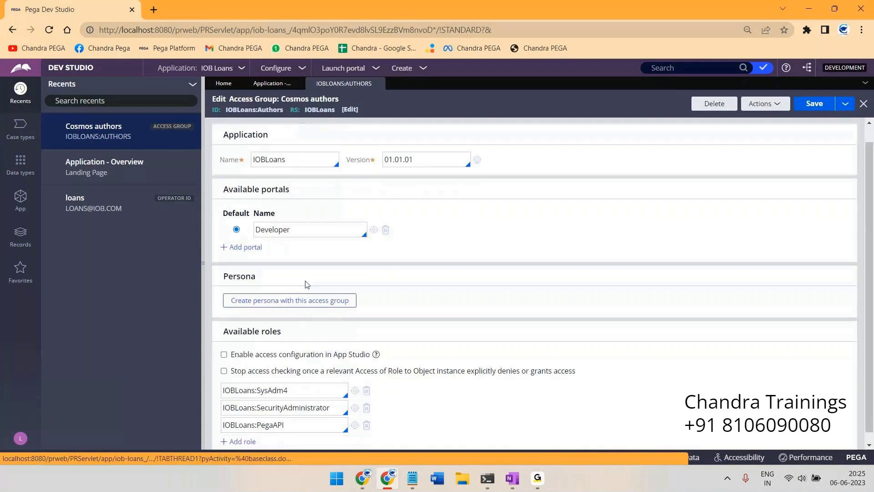
click(243, 237)
text(px)
key(Return)
click(283, 245)
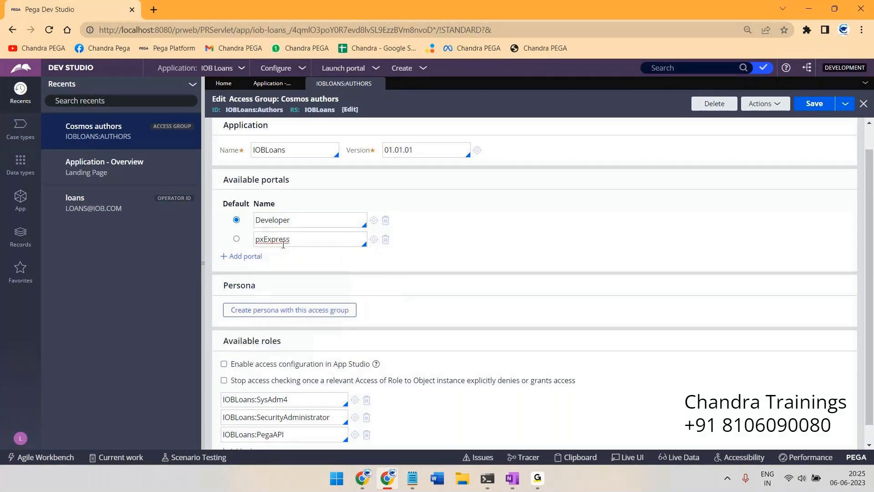
click(814, 104)
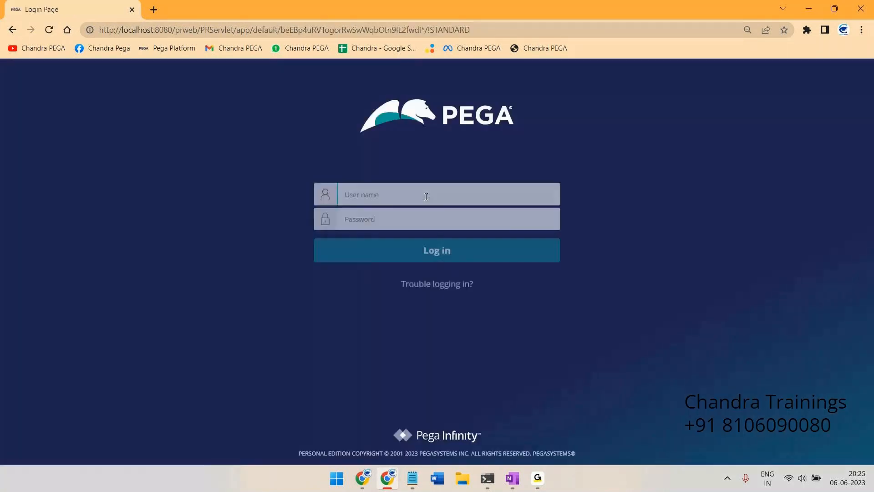
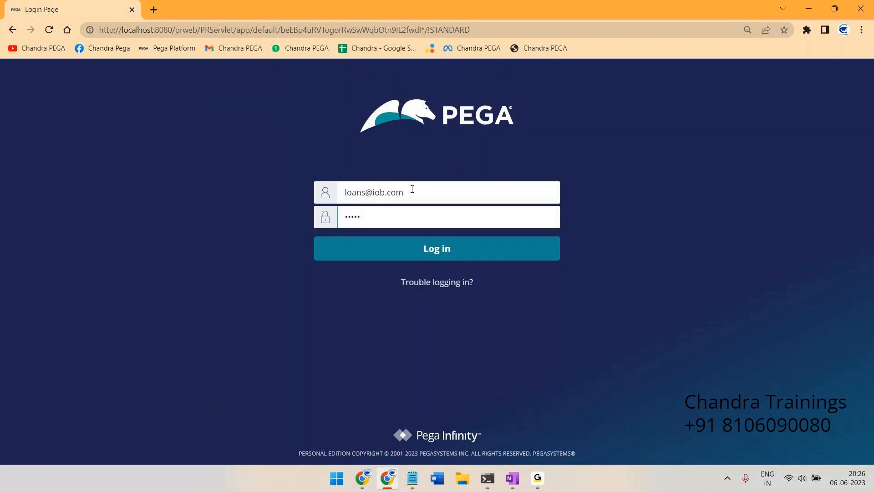
Log back in as the loans user with the new password, then switch to the OneNote sketch
key(Return)
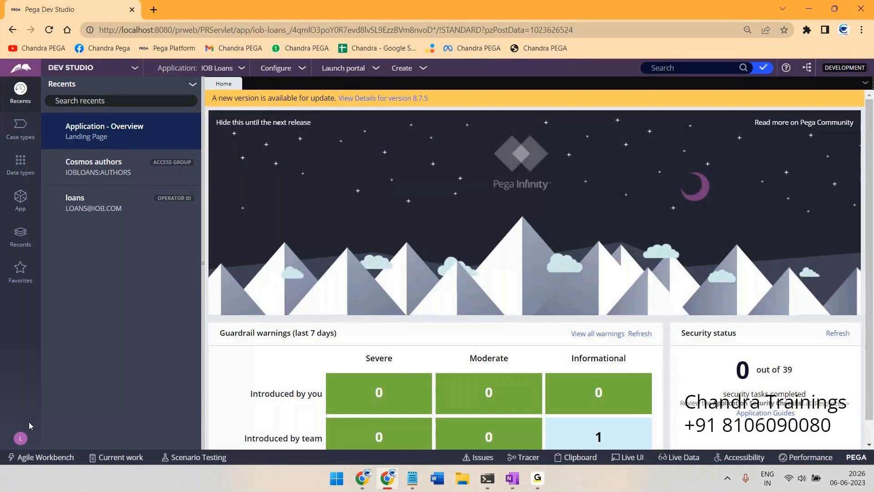
key(alt+Tab)
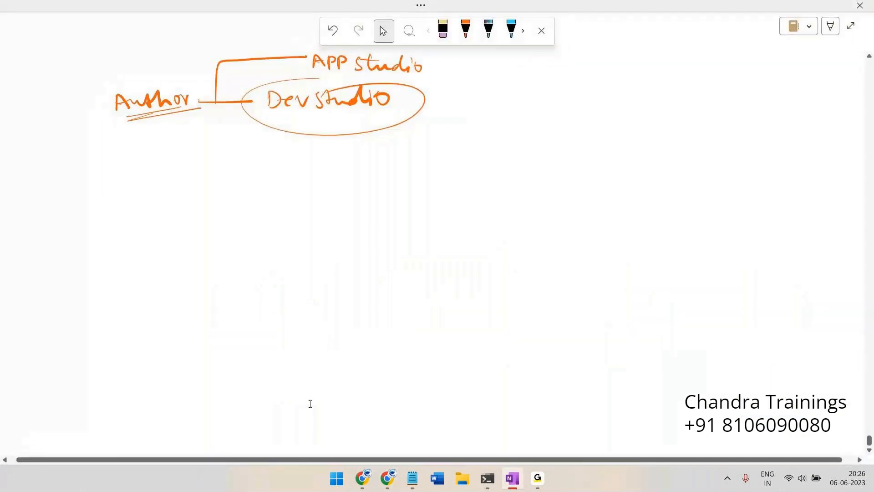
Circle 'Dev Studio', bracket both studios with a brace labelled 'Dev', and strike through 'studio' beside APP
mouse_move(319, 85)
mouse_down()
mouse_move(311, 86)
mouse_move(387, 142)
mouse_move(335, 100)
mouse_up()
mouse_move(444, 52)
mouse_down()
mouse_move(446, 103)
mouse_move(434, 123)
mouse_up()
drag(481, 86, 483, 98)
drag(498, 93, 527, 88)
mouse_move(369, 78)
mouse_down()
mouse_move(444, 55)
mouse_move(462, 66)
mouse_up()
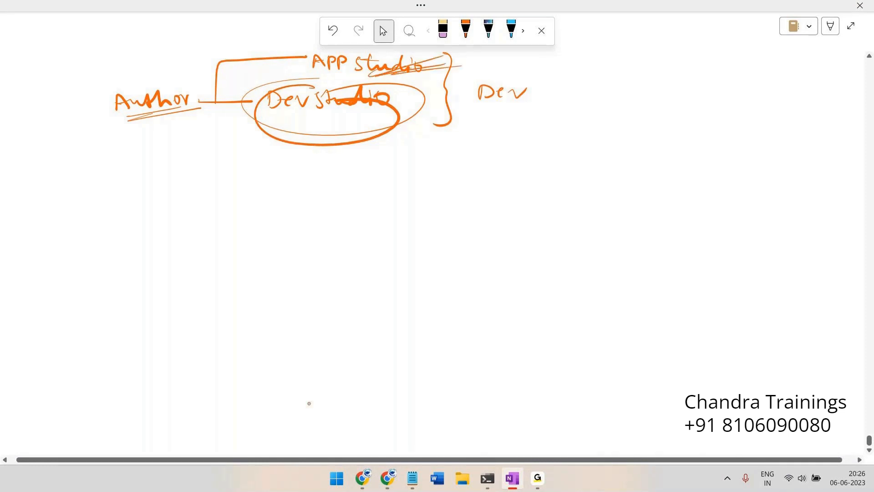
Draw arrows from both studios and write a circled 'Core' at the Dev Studio arrow's tip
drag(455, 67, 562, 63)
drag(549, 59, 550, 71)
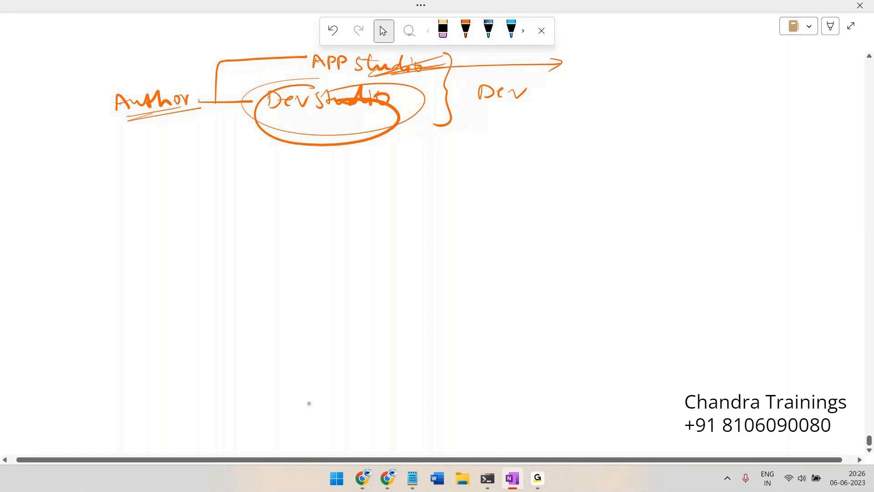
mouse_move(424, 110)
mouse_down()
mouse_move(545, 123)
mouse_move(526, 131)
mouse_move(589, 125)
mouse_up()
drag(591, 129, 620, 119)
mouse_move(450, 73)
mouse_down()
mouse_move(571, 69)
mouse_move(536, 80)
mouse_up()
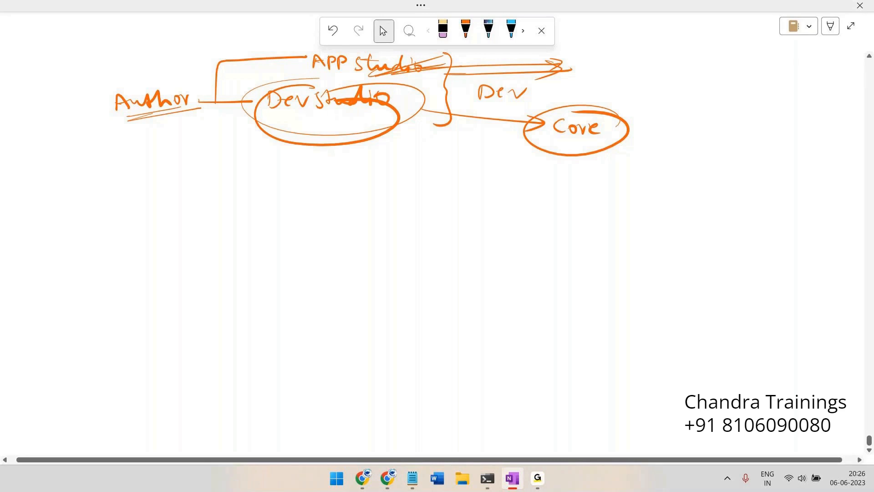
click(465, 30)
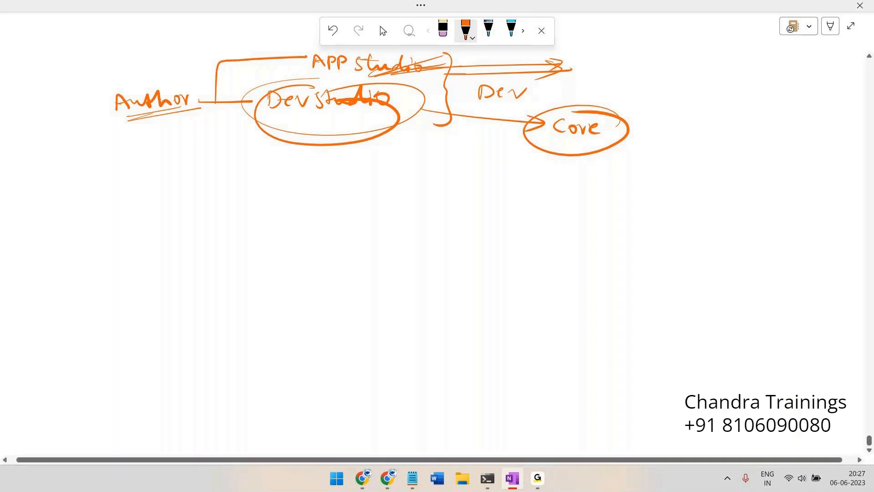
Circle and mark 'APP Studio' in orange, retrace the Dev Studio ellipse, then return to Pega
mouse_move(357, 47)
mouse_down()
mouse_move(301, 46)
mouse_move(391, 94)
mouse_move(444, 57)
mouse_up()
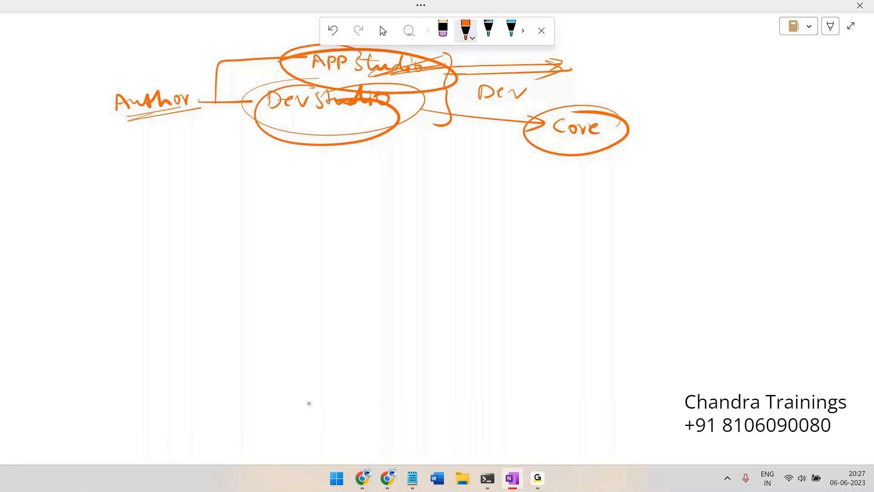
mouse_move(295, 72)
mouse_down()
mouse_move(437, 73)
mouse_move(404, 92)
mouse_move(415, 84)
mouse_up()
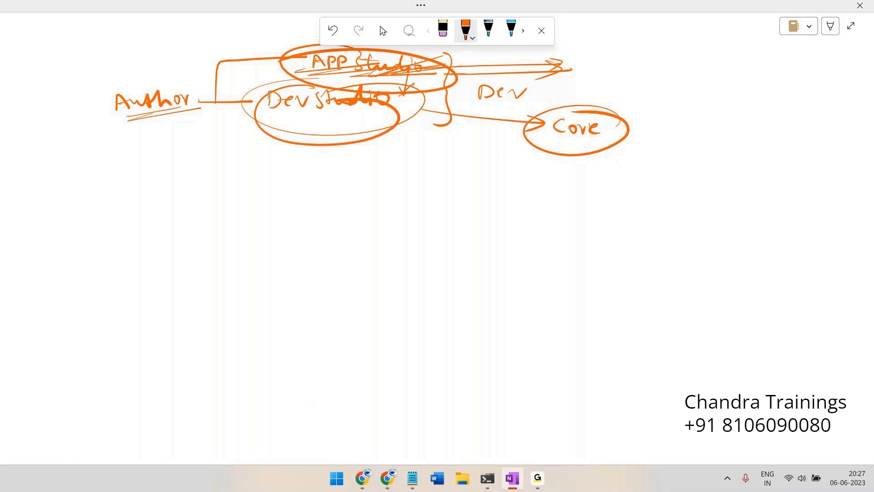
mouse_move(328, 89)
mouse_down()
mouse_move(402, 102)
mouse_move(285, 107)
mouse_up()
mouse_move(267, 135)
mouse_down()
mouse_move(278, 153)
mouse_move(379, 130)
mouse_up()
key(alt+Tab)
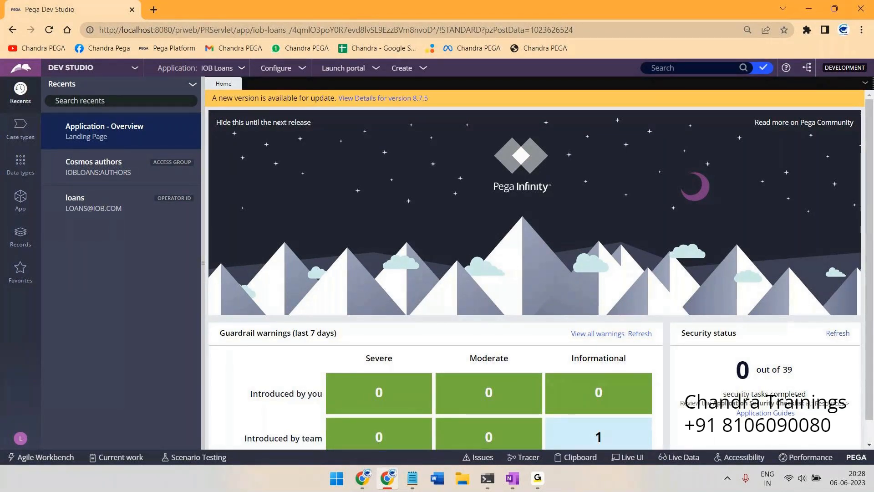
click(543, 481)
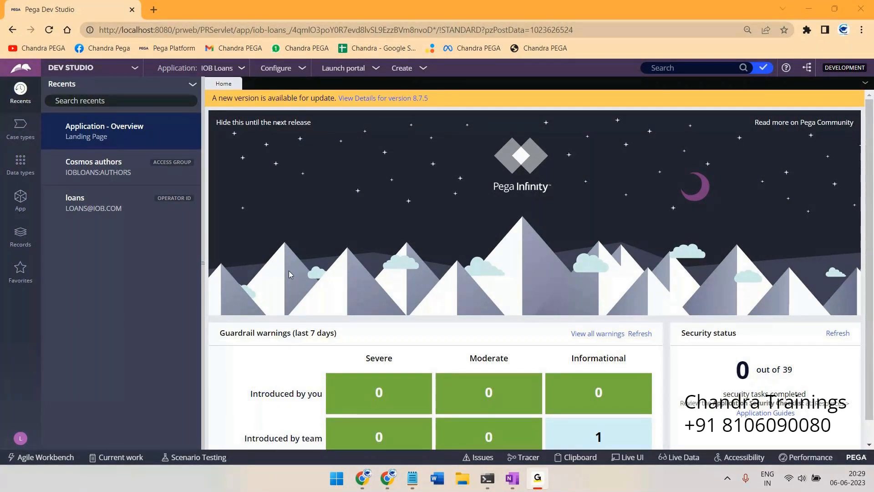
Bring up the Google Classroom window and scroll Batch -126 Classwork down to Daily Interview Questions
click(362, 478)
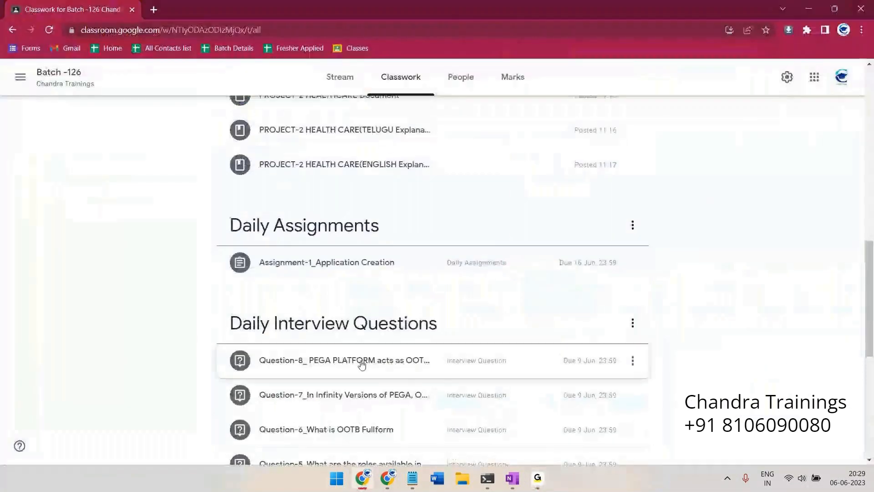
scroll(302, 199, up, 10)
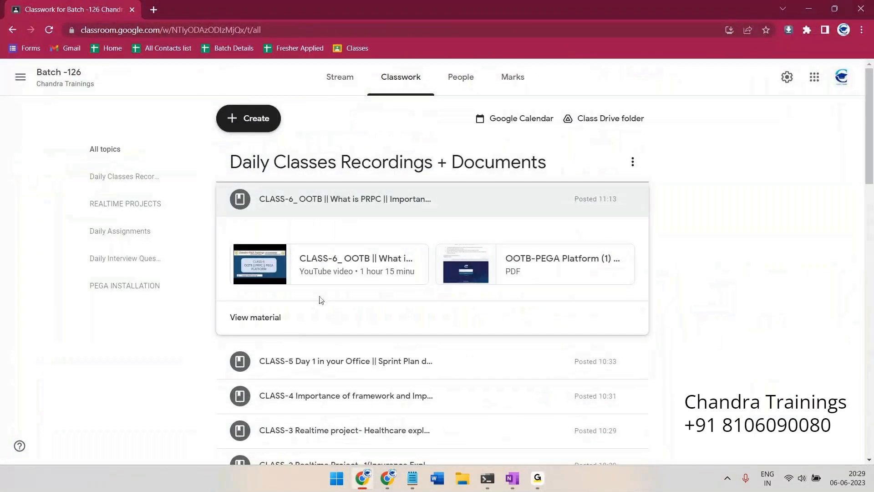
scroll(314, 203, down, 10)
scroll(337, 275, down, 4)
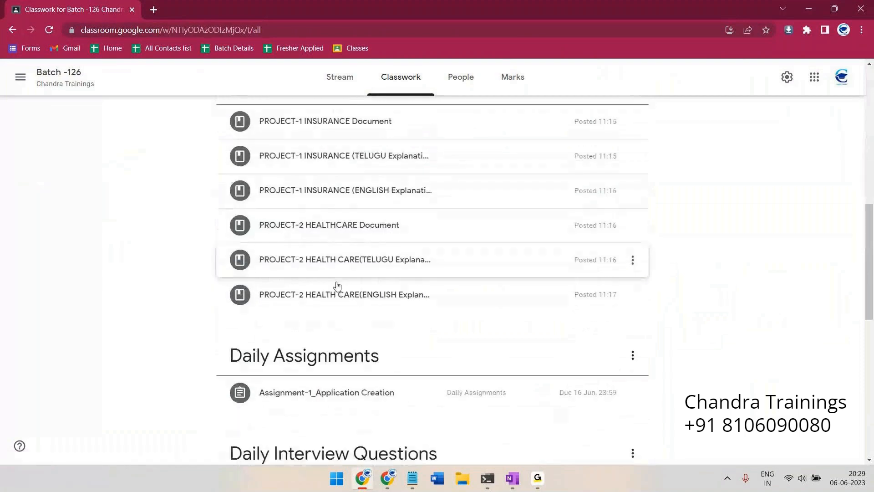